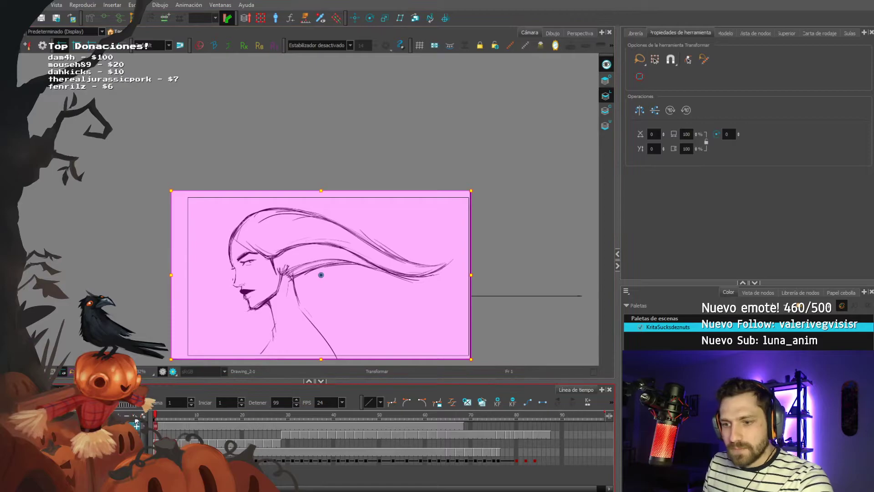
Step: Activate the Brush tool and turn on the light table to show the sketch faded beneath the new drawing
key("Return")
scroll(286, 285, "up", 2)
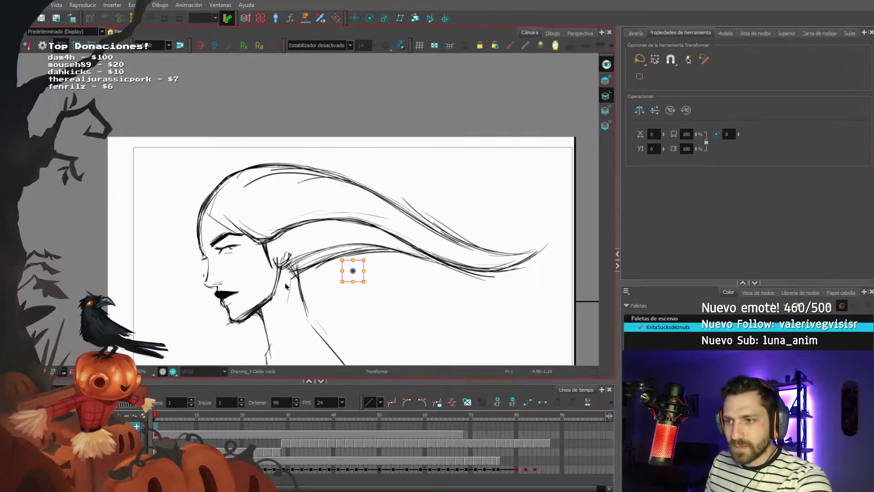
key("alt+b")
scroll(196, 222, "down", 2)
scroll(204, 250, "up", 5)
scroll(243, 181, "down", 2)
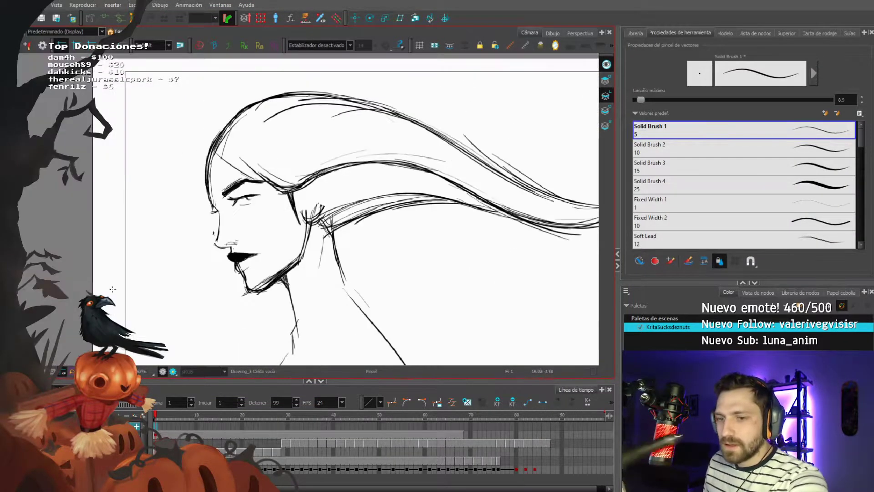
key("shift+l")
scroll(239, 205, "down", 1)
scroll(232, 191, "up", 3)
scroll(231, 187, "down", 2)
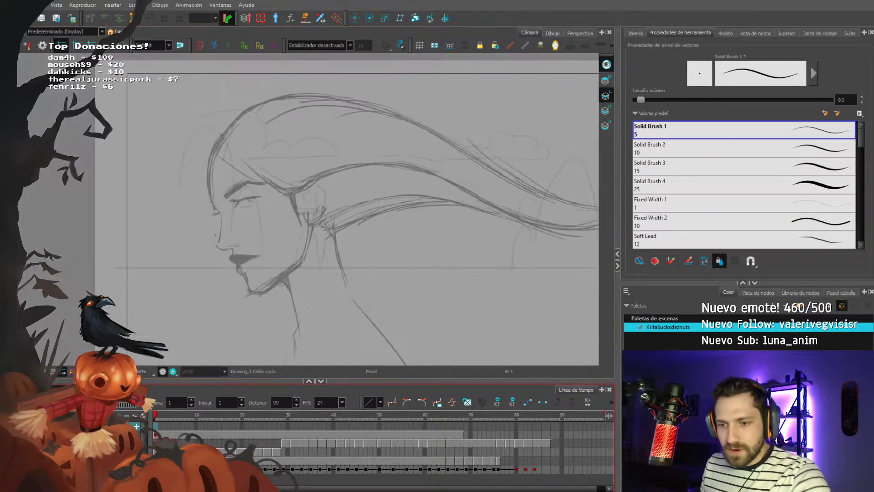
scroll(251, 185, "up", 1)
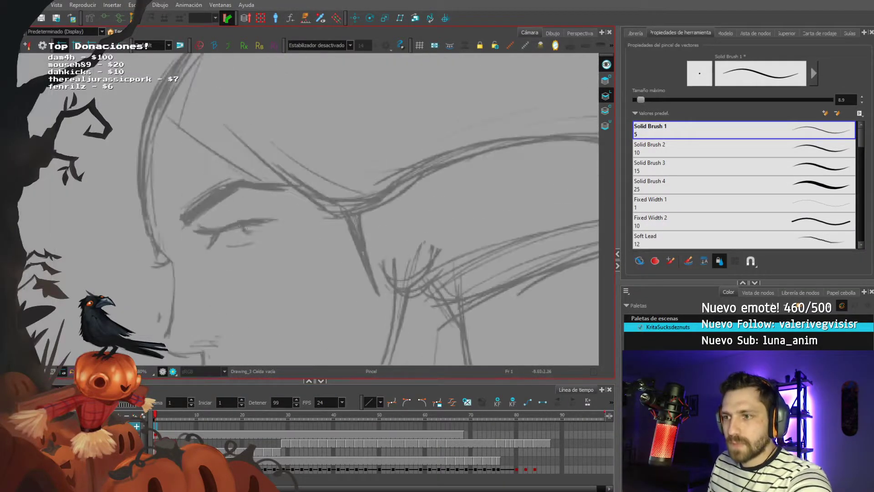
Step: Ink the near eye over the sketch with Solid Brush 1, drawing the lids, iris and dark upper lash line
key("ctrl+z")
left_click_drag(276, 220, 204, 230)
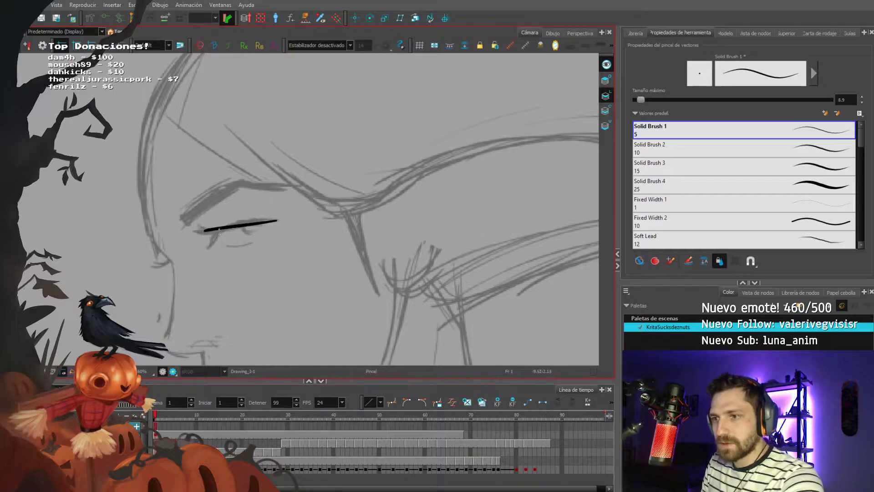
key("ctrl+z")
key("alt+s")
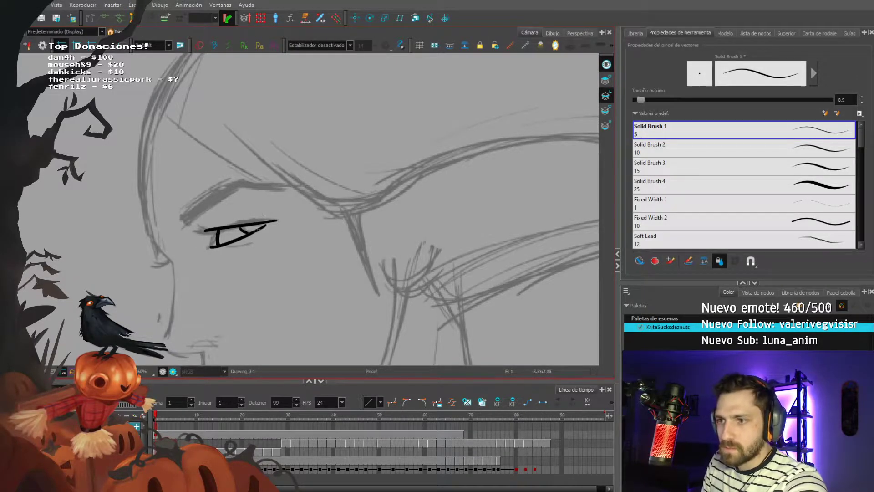
mouse_move(276, 219)
left_mouse_down()
mouse_move(213, 229)
mouse_move(208, 247)
mouse_move(224, 255)
left_mouse_up()
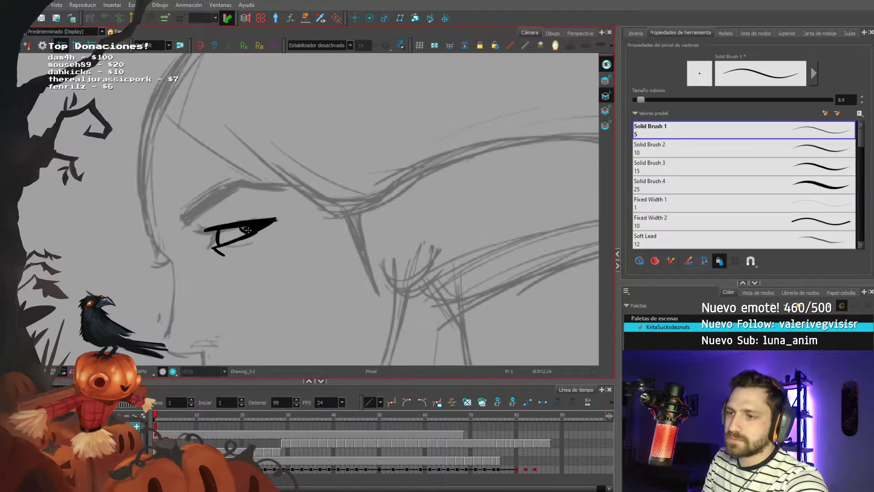
Step: Ink the arched eyebrow above the eye as a thick, solid black shape
left_click_drag(199, 204, 187, 214)
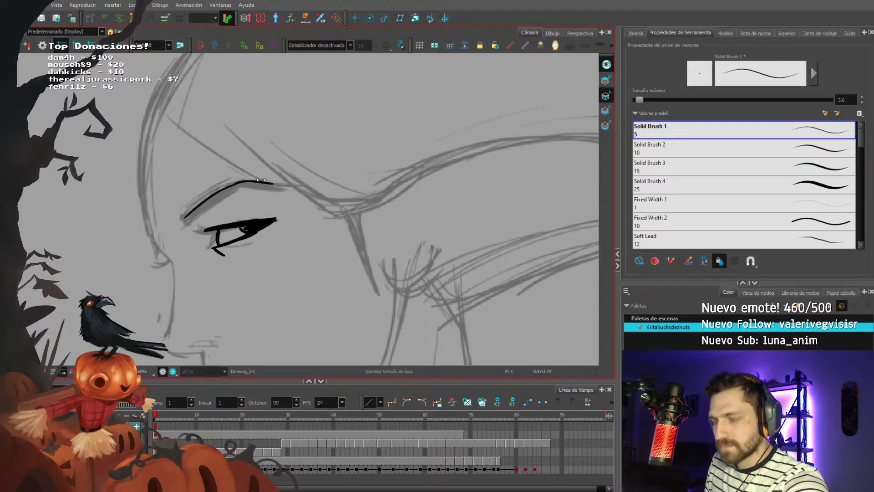
left_click_drag(263, 181, 282, 182)
mouse_move(283, 185)
left_mouse_down()
mouse_move(233, 183)
mouse_move(194, 207)
mouse_move(245, 187)
mouse_move(236, 186)
left_mouse_up()
scroll(145, 168, "down", 2)
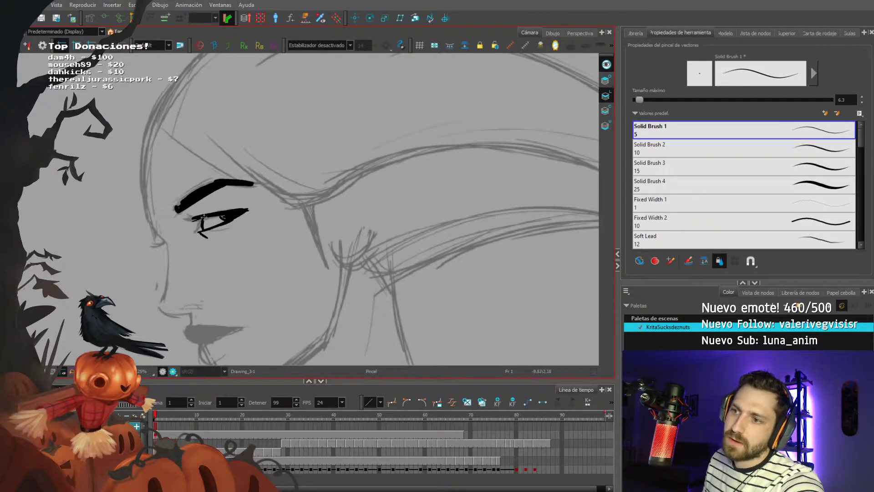
Step: Ink the profile from the brow notch down the bridge of the nose
left_click_drag(168, 239, 153, 224)
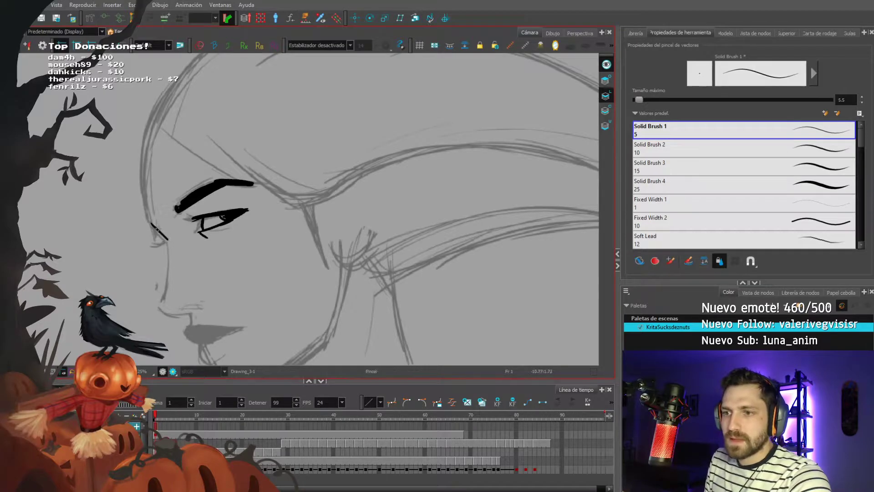
mouse_move(170, 240)
left_mouse_down()
mouse_move(162, 296)
mouse_move(181, 280)
left_mouse_up()
key("ctrl+z")
key("ctrl+z")
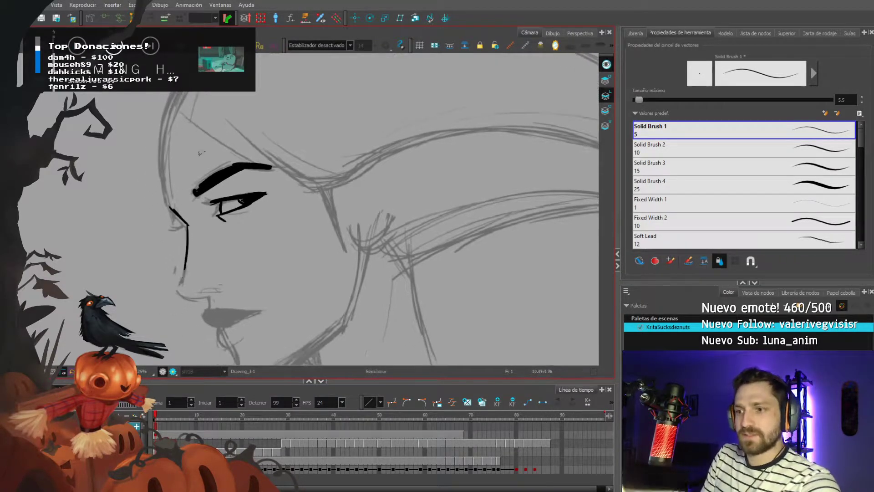
Step: Ink the nose tip, underside and nostril, and set the maximum brush size to 10.6
left_click_drag(187, 225, 178, 284)
key("ctrl+z")
mouse_move(188, 225)
left_mouse_down()
mouse_move(177, 285)
mouse_move(205, 295)
left_mouse_up()
key("ctrl+z")
key("alt+b")
key("alt+s")
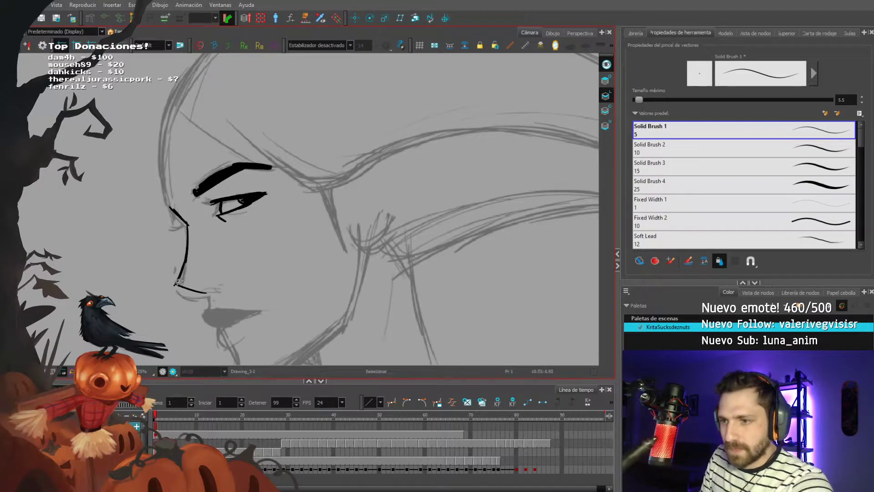
key("o")
left_click_drag(190, 260, 200, 287)
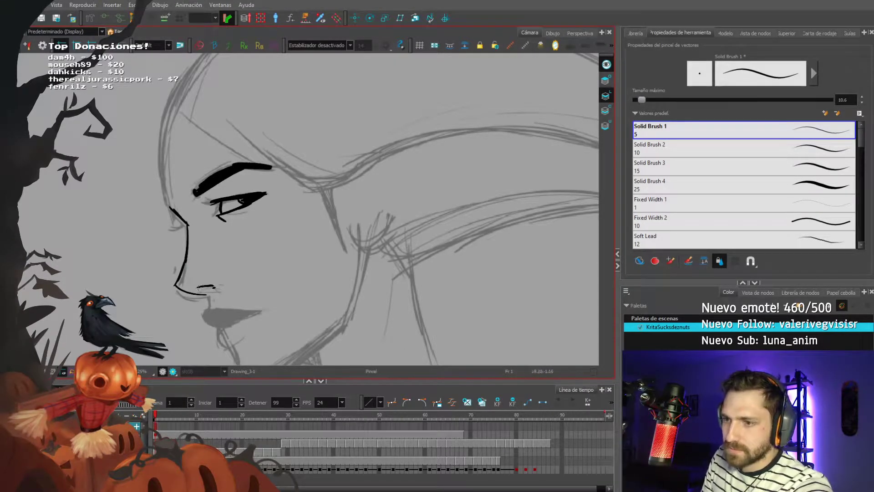
Step: Ink the mouth with a dark upper lip and a short contour for the lower lip
mouse_move(206, 293)
left_mouse_down()
mouse_move(207, 302)
mouse_move(263, 306)
mouse_move(209, 313)
mouse_move(217, 319)
left_mouse_up()
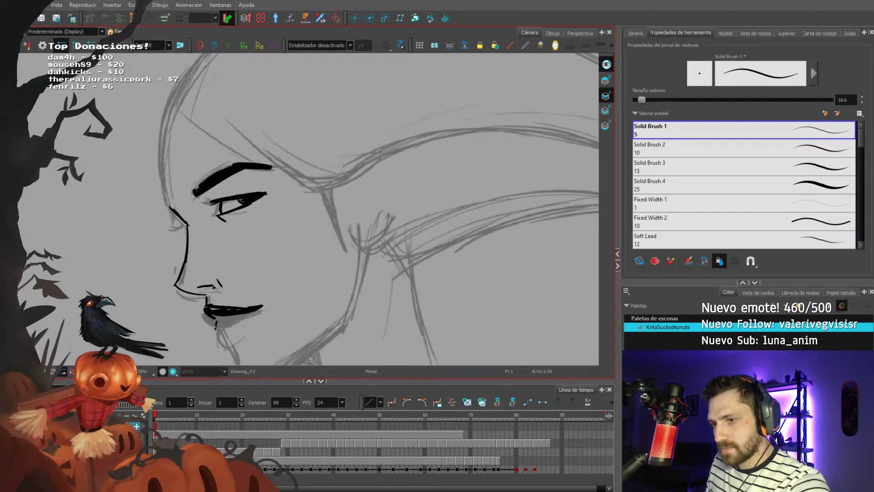
left_click_drag(176, 228, 179, 212)
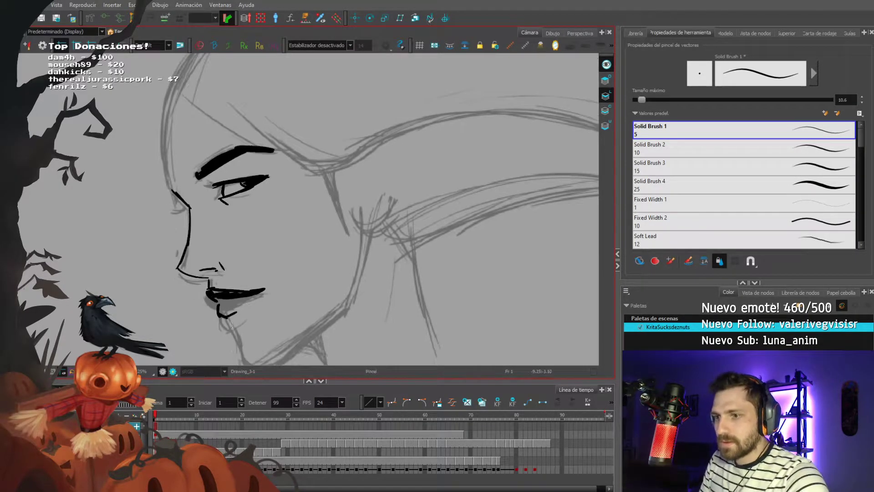
key("ctrl+z")
Step: Ink the chin and the jawline, carrying the line back and up towards the ear
mouse_move(231, 317)
left_mouse_down()
mouse_move(246, 350)
mouse_move(327, 292)
left_mouse_up()
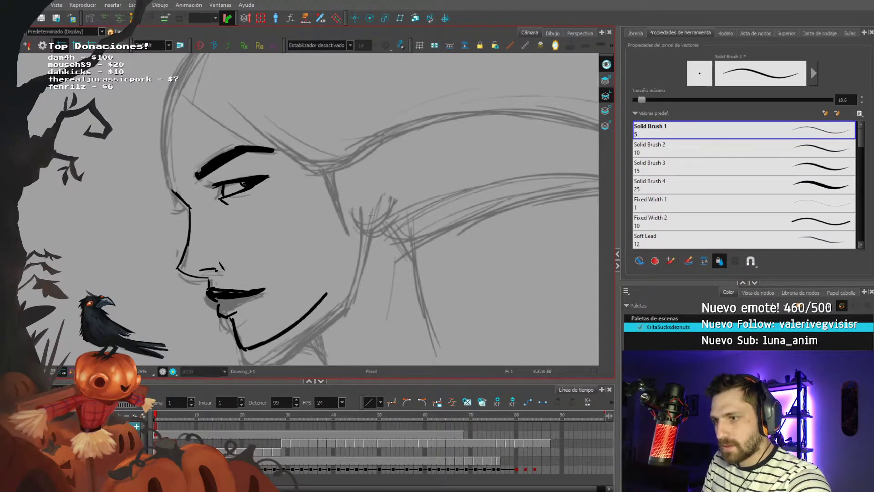
key("ctrl+z")
key("ctrl+z")
mouse_move(205, 320)
left_mouse_down()
mouse_move(219, 265)
mouse_move(263, 304)
mouse_move(359, 230)
mouse_move(358, 201)
left_mouse_up()
key("ctrl+z")
left_click_drag(358, 230, 362, 175)
left_click_drag(311, 92, 312, 169)
key("ctrl+z")
key("ctrl+z")
mouse_move(362, 250)
left_mouse_down()
mouse_move(360, 287)
mouse_move(329, 337)
left_mouse_up()
scroll(276, 325, "down", 3)
scroll(290, 337, "up", 1)
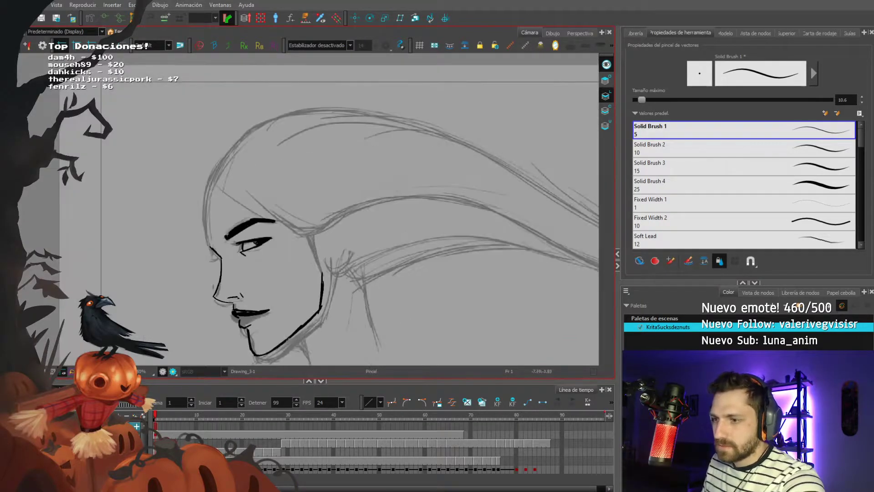
Step: Ink the front and back contours of the neck, with a short collar stroke at the throat
left_click_drag(269, 326, 337, 255)
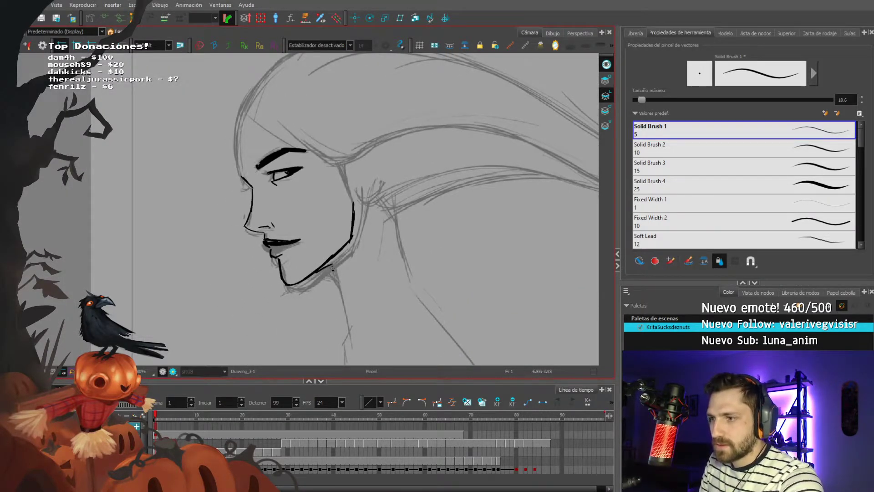
left_click_drag(395, 241, 417, 285)
left_click_drag(374, 194, 361, 323)
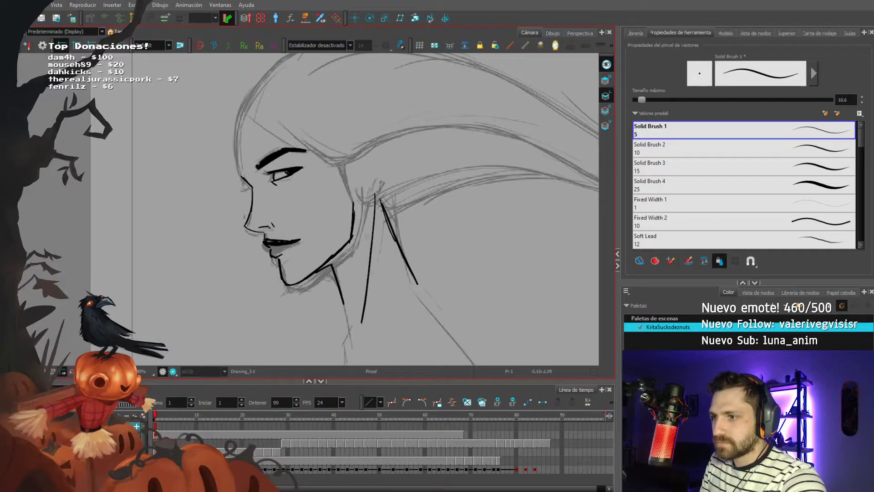
left_click_drag(400, 260, 447, 324)
left_click_drag(341, 298, 327, 314)
left_click_drag(220, 201, 225, 215)
key("ctrl+z")
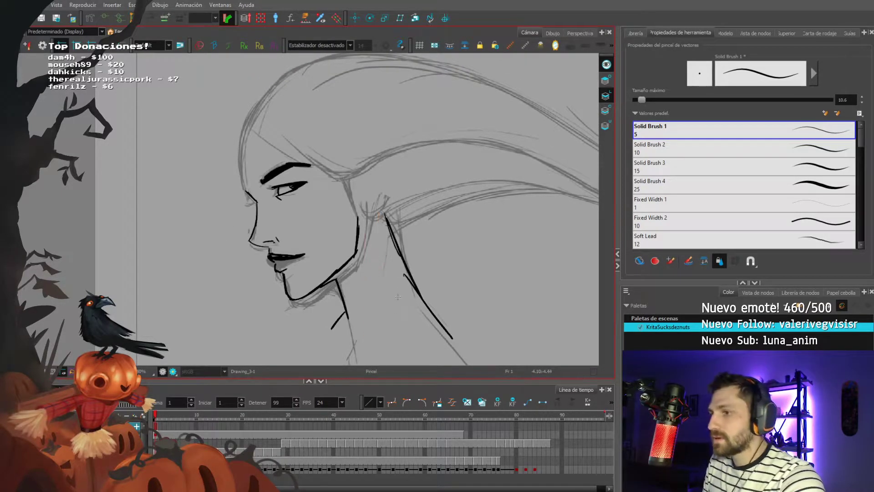
Step: Draw the far eye as small strokes beside the bridge of the nose
left_click_drag(338, 230, 352, 210)
key("XF86AudioLowerVolume")
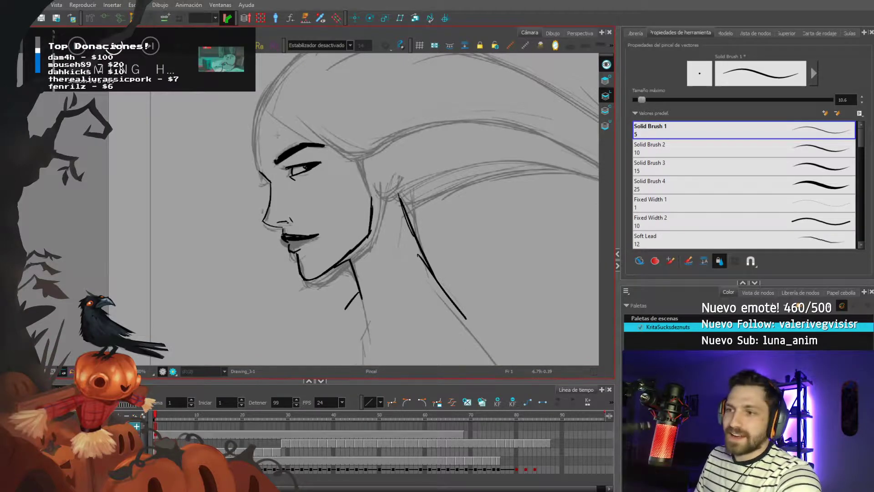
scroll(284, 131, "up", 2)
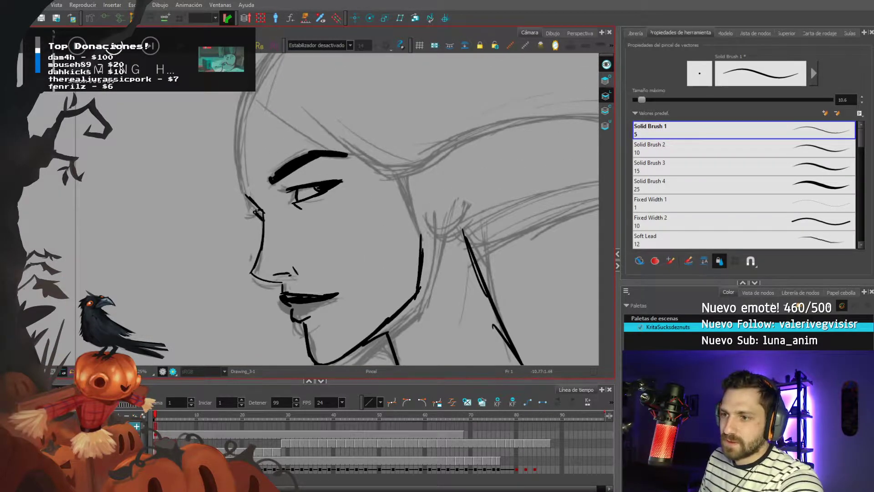
key("alt+s")
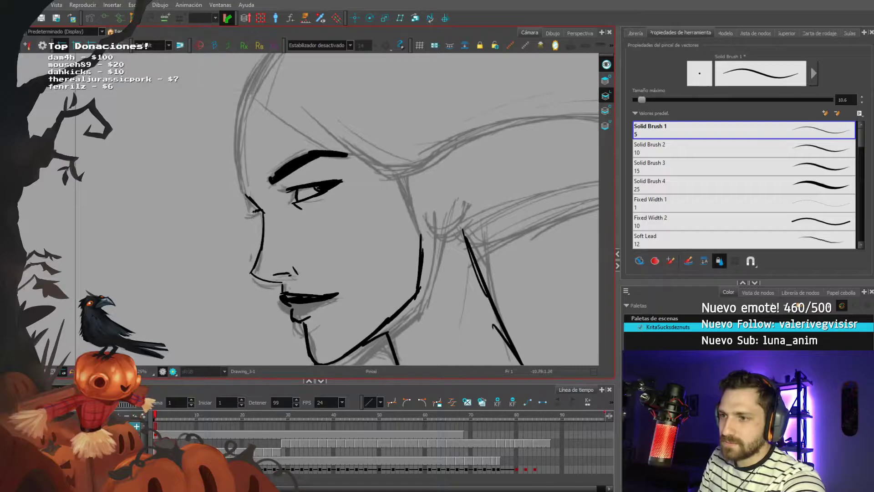
left_click_drag(223, 197, 230, 224)
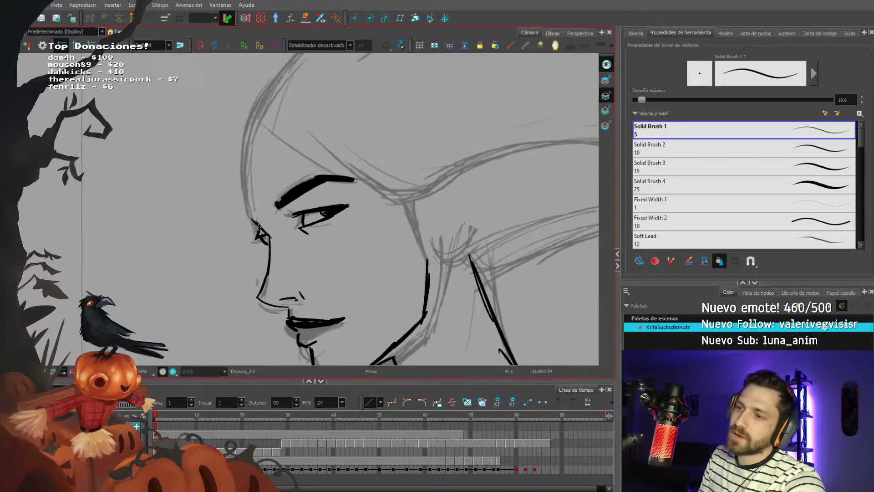
Step: Ink the forehead and the front curve of the skull upward from the brow
mouse_move(249, 189)
left_mouse_down()
mouse_move(250, 213)
mouse_move(243, 185)
mouse_move(256, 145)
mouse_move(293, 105)
left_mouse_up()
scroll(301, 159, "down", 4)
scroll(305, 156, "up", 2)
left_click_drag(238, 142, 320, 100)
key("ctrl+z")
key("ctrl+z")
mouse_move(224, 169)
left_mouse_down()
mouse_move(258, 118)
mouse_move(345, 92)
left_mouse_up()
key("ctrl+z")
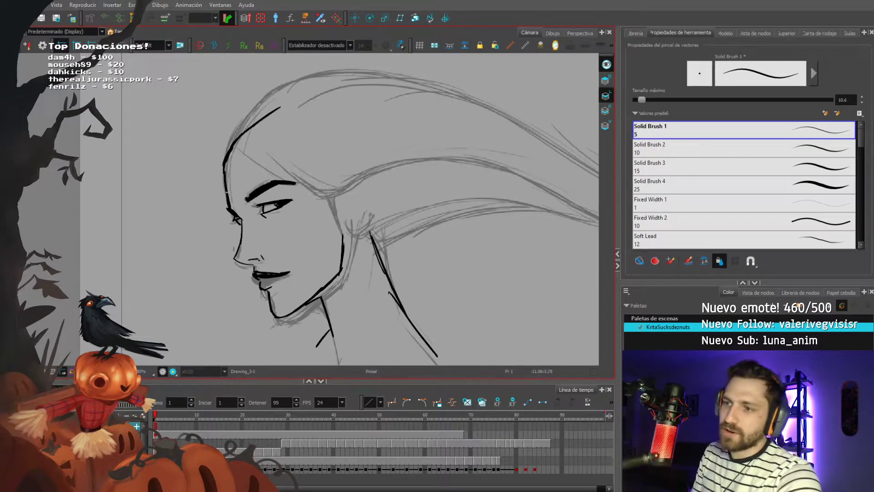
Step: Darken the far eye's lashes and the details of the near eye
left_click_drag(238, 217, 240, 220)
left_click_drag(229, 220, 240, 220)
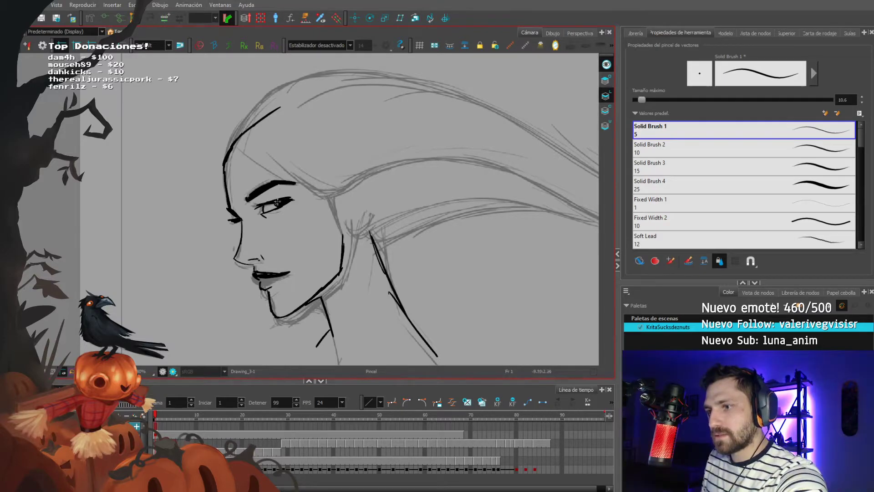
left_click_drag(197, 211, 232, 212)
left_click_drag(264, 178, 261, 179)
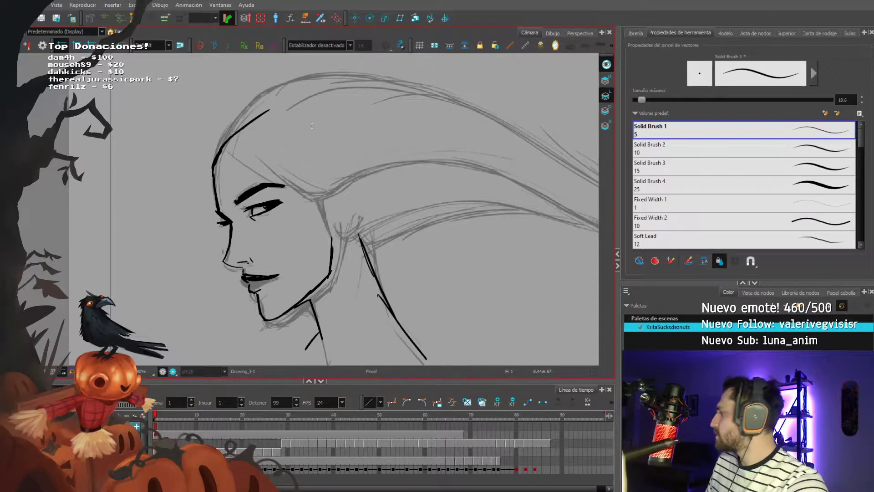
Step: Ink the top and back of the skull down to the nape and thicken the back line of the neck
scroll(349, 137, "down", 1)
scroll(260, 173, "up", 2)
scroll(260, 173, "down", 1)
mouse_move(261, 124)
left_mouse_down()
mouse_move(355, 87)
mouse_move(407, 160)
left_mouse_up()
key("ctrl+z")
key("ctrl+z")
key("ctrl+z")
left_click_drag(362, 88, 411, 163)
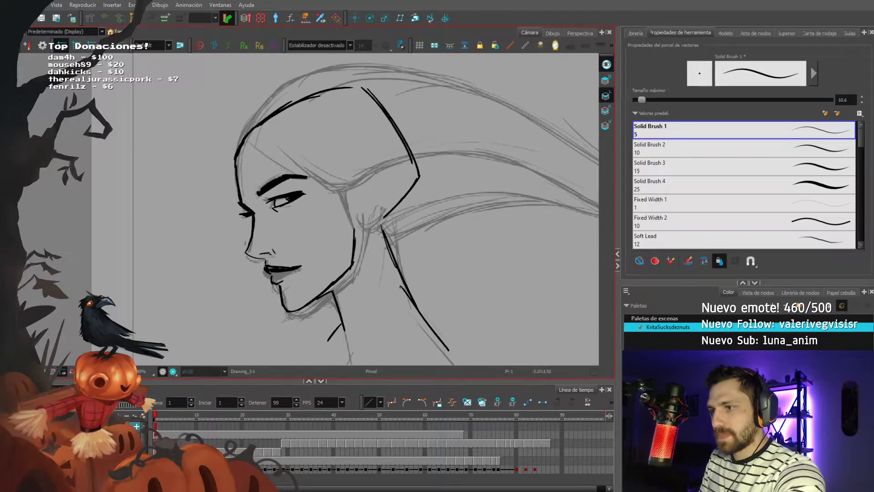
left_click_drag(401, 285, 436, 342)
left_click_drag(295, 255, 261, 246)
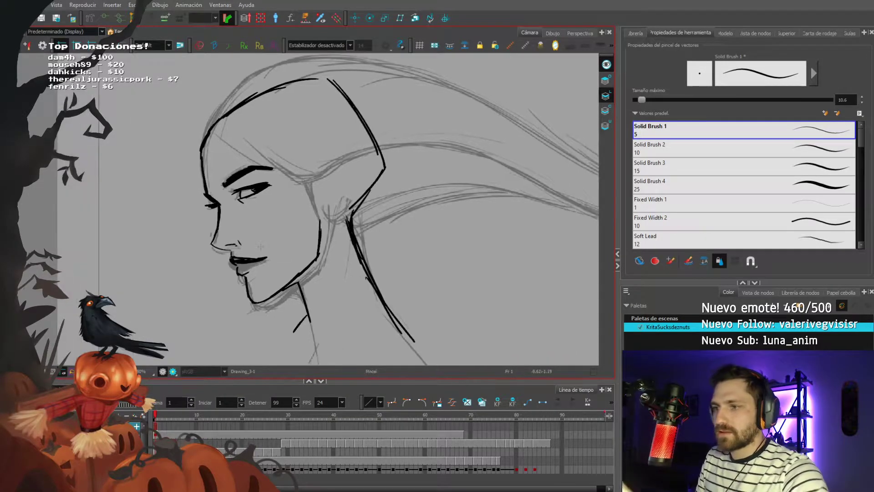
Step: Turn off the light table and hide the other layers, leaving only the inked head on display
key("shift+l")
scroll(154, 245, "down", 2)
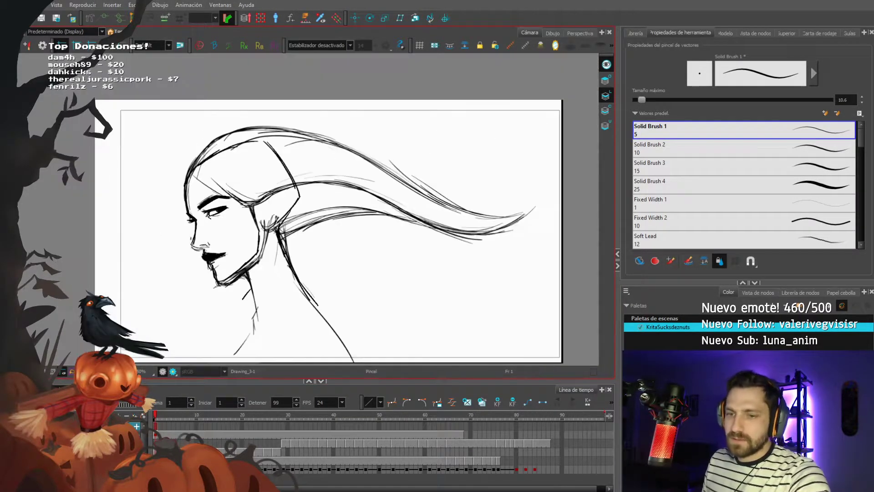
mouse_move(64, 434)
left_mouse_down()
mouse_move(63, 460)
mouse_move(63, 434)
left_mouse_up()
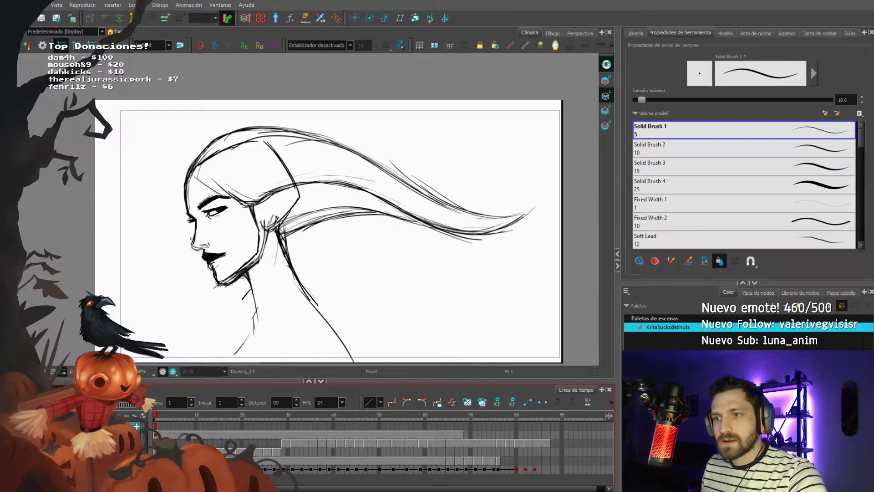
left_click(63, 443)
scroll(228, 189, "up", 2)
left_click_drag(154, 193, 139, 177)
scroll(169, 215, "up", 2)
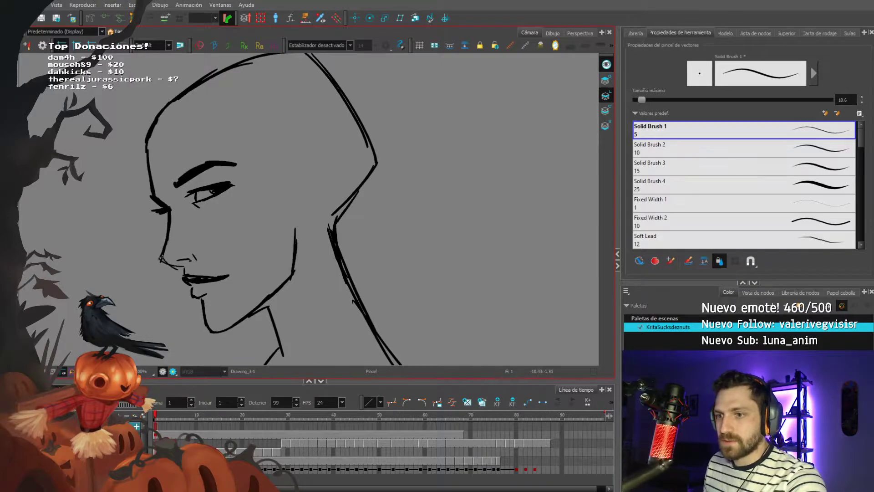
Step: Select and delete stray strokes around the nose
left_click_drag(182, 256, 200, 229)
key("alt+s")
left_click(190, 238)
key("Delete")
left_click(191, 235)
key("Delete")
key("alt+s")
Step: Nudge the short stroke between the nose and the upper lip downward
mouse_move(165, 256)
left_mouse_down()
mouse_move(214, 289)
mouse_move(326, 213)
left_mouse_up()
left_click_drag(271, 350, 341, 270)
key("Down")
key("Down")
key("Down")
key("Escape")
left_click(203, 244)
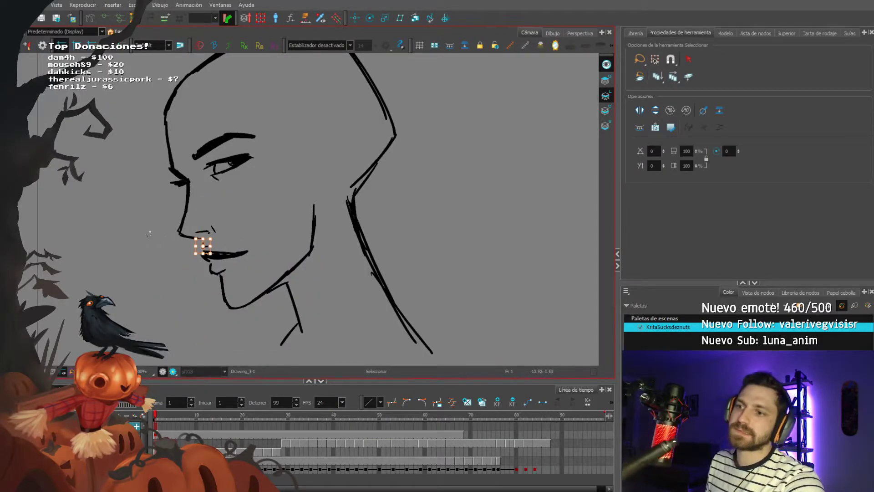
left_click(150, 236)
Step: Draw the ear with its inner contour between the top of the jawline and the back of the skull
scroll(194, 223, "down", 3)
scroll(196, 217, "up", 2)
key("alt+b")
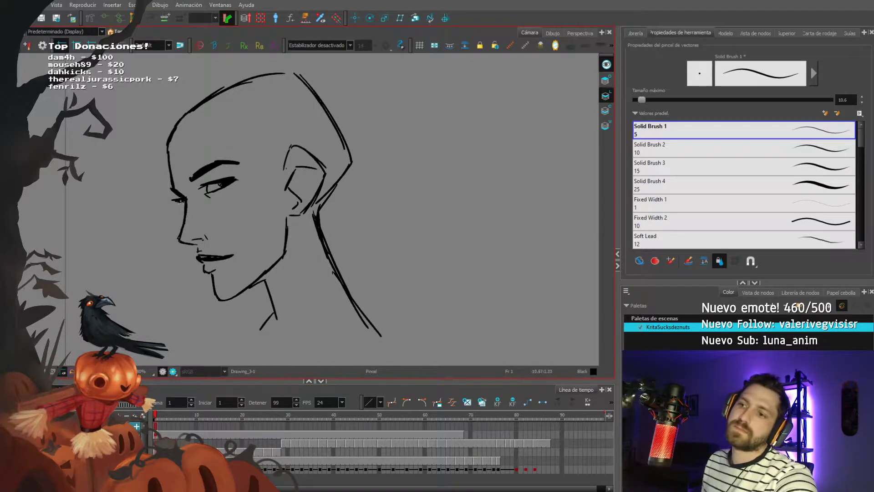
key("alt+s")
left_click_drag(129, 199, 112, 252)
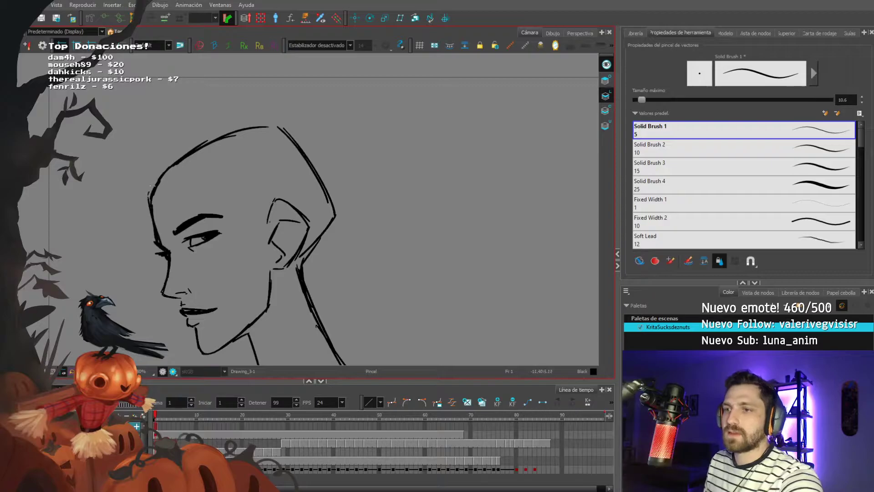
Step: Look at the Jessie reference images in the browser and return to the drawing
key("2")
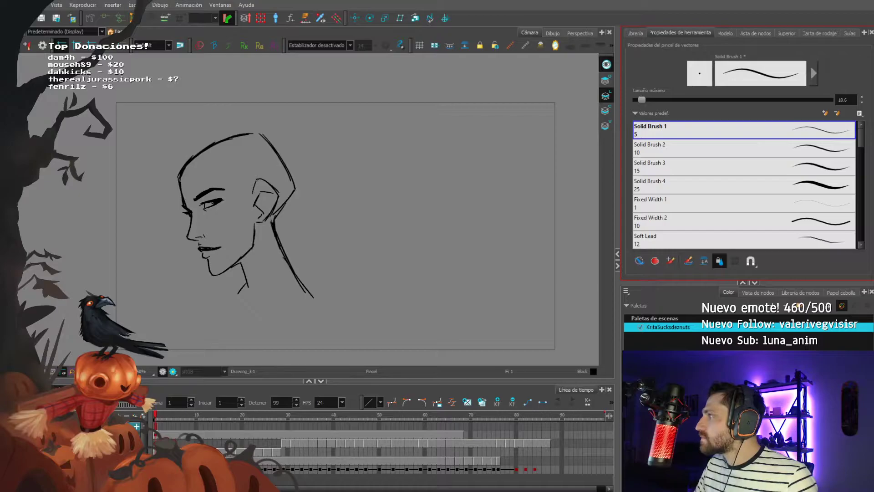
key("alt+Tab")
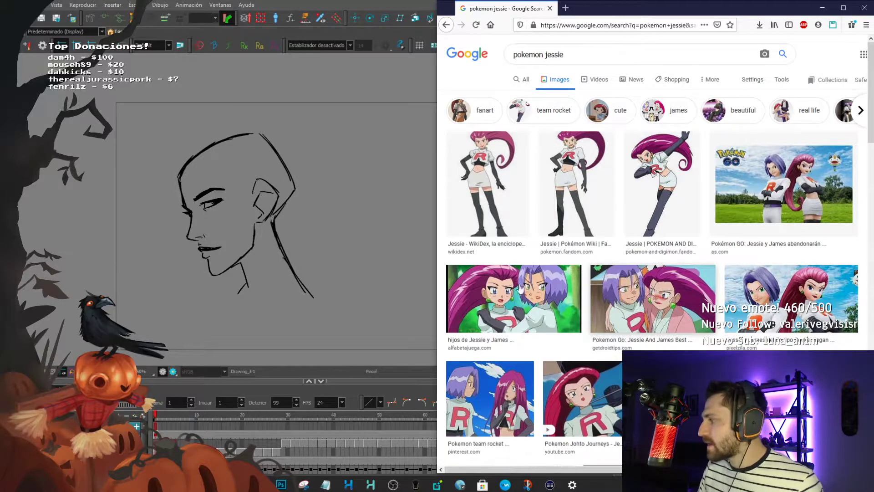
left_click(198, 155)
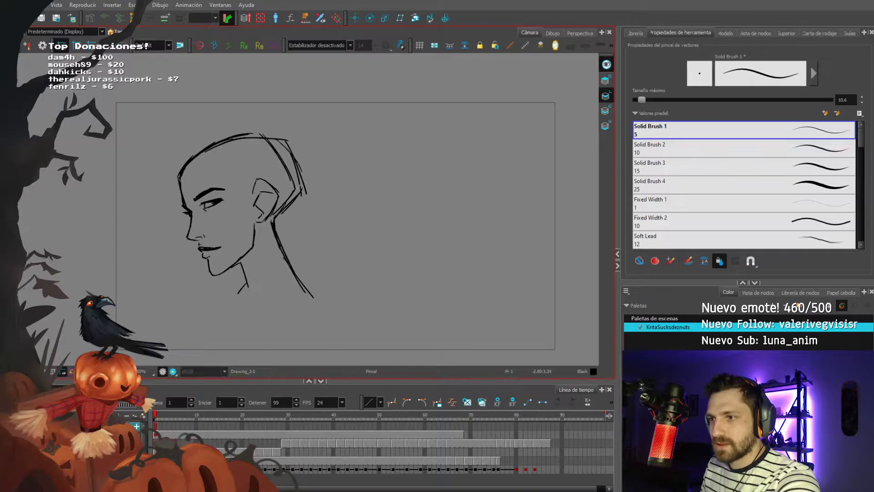
Step: Enlarge the back of the skull and thicken its outline along the crown and behind the ear
key("alt+b")
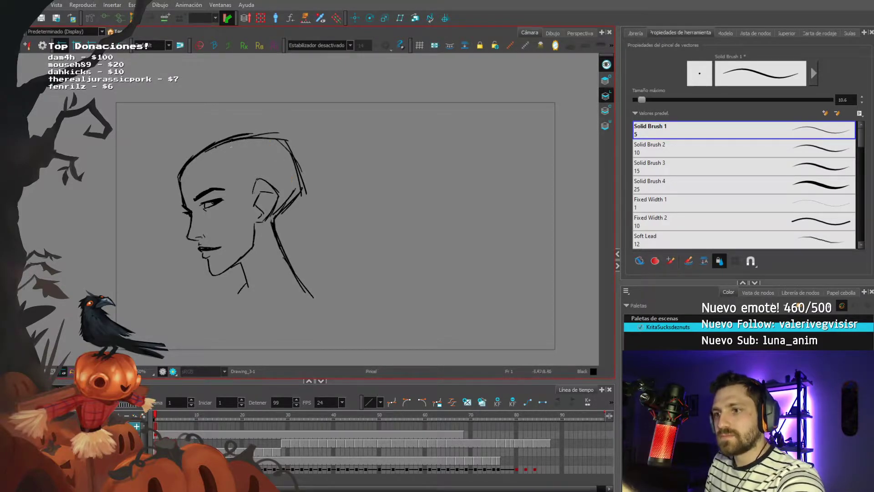
left_click_drag(223, 145, 272, 142)
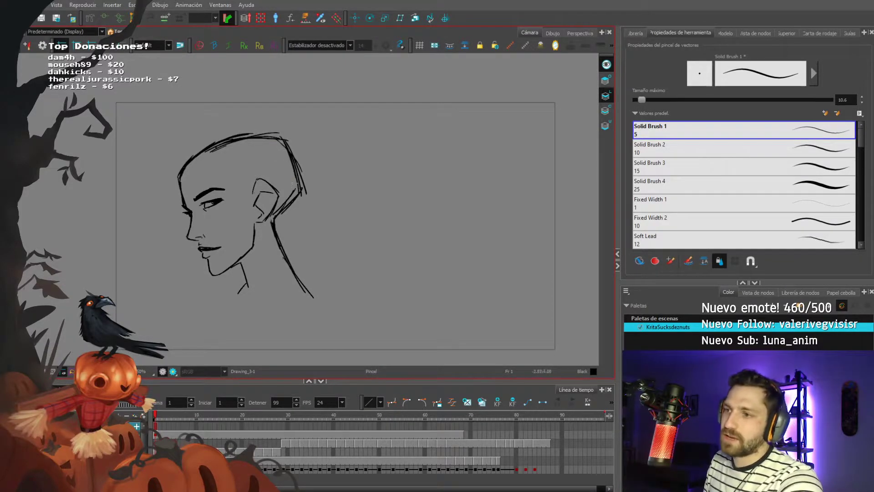
left_click_drag(276, 213, 269, 222)
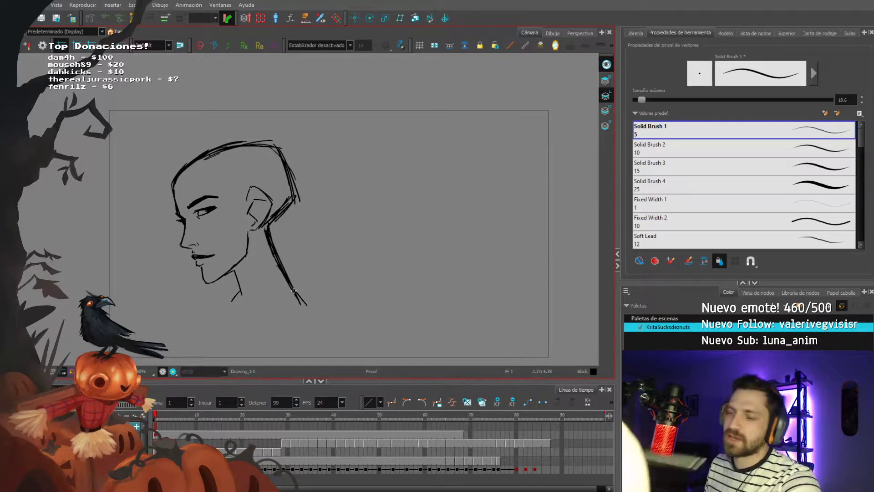
scroll(195, 173, "up", 2)
key("alt+s")
mouse_move(197, 196)
left_mouse_down()
mouse_move(189, 205)
mouse_move(201, 220)
left_mouse_up()
left_click(216, 159)
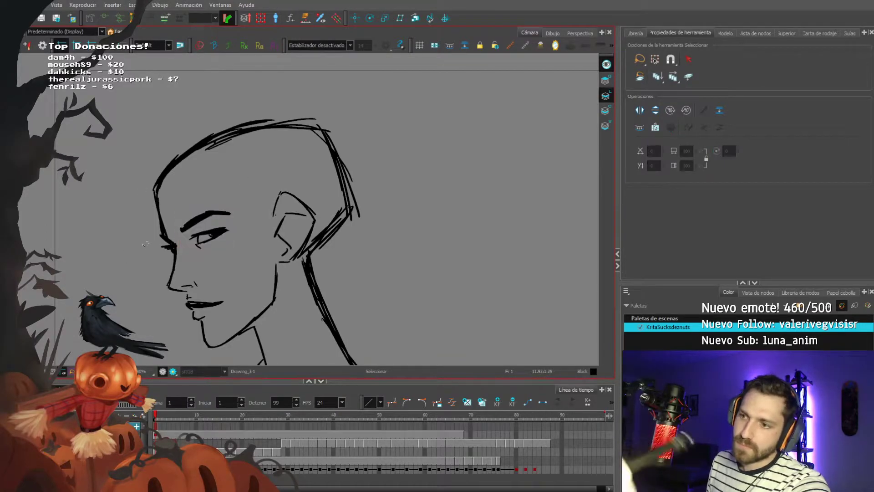
scroll(215, 158, "down", 3)
scroll(241, 162, "up", 1)
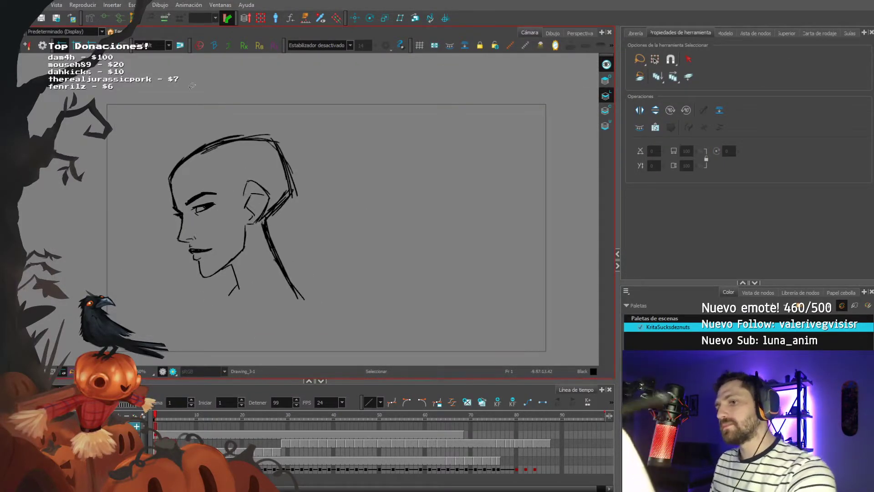
scroll(188, 170, "up", 1)
mouse_move(158, 152)
left_mouse_down()
mouse_move(244, 171)
mouse_move(191, 123)
left_mouse_up()
left_click_drag(246, 123, 246, 130)
left_click(221, 98)
left_click_drag(153, 193, 160, 207)
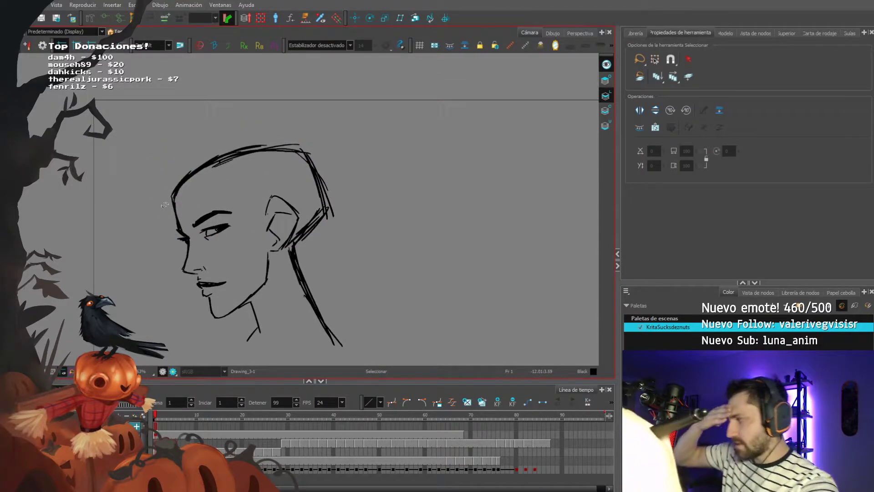
left_click(655, 61)
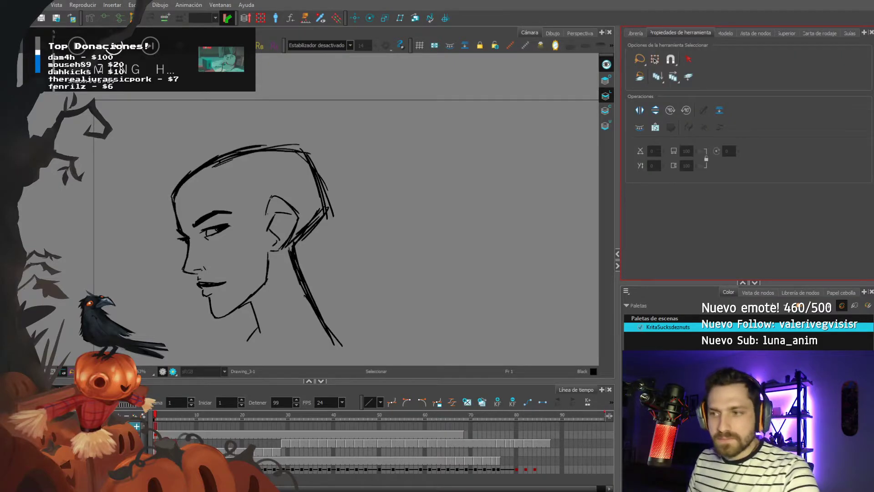
Step: Show the rough sketch layer again and turn on the light table so it appears faded
left_click(28, 443)
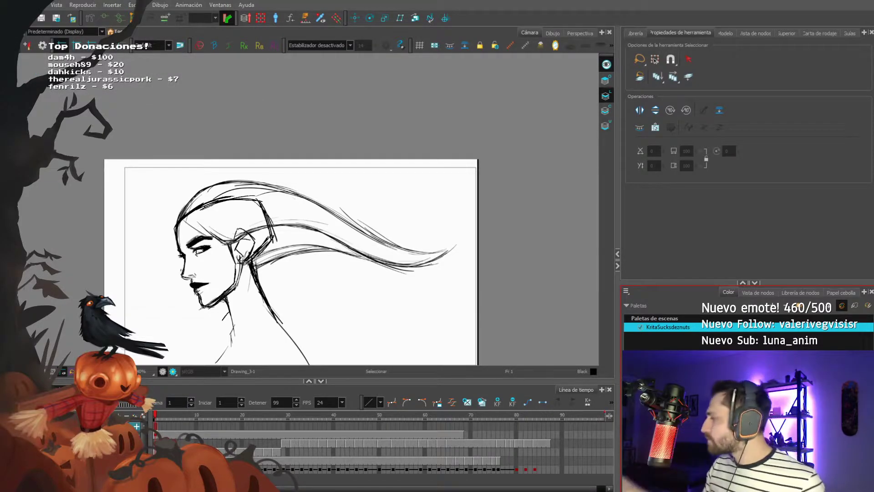
scroll(188, 221, "down", 1)
scroll(176, 217, "up", 1)
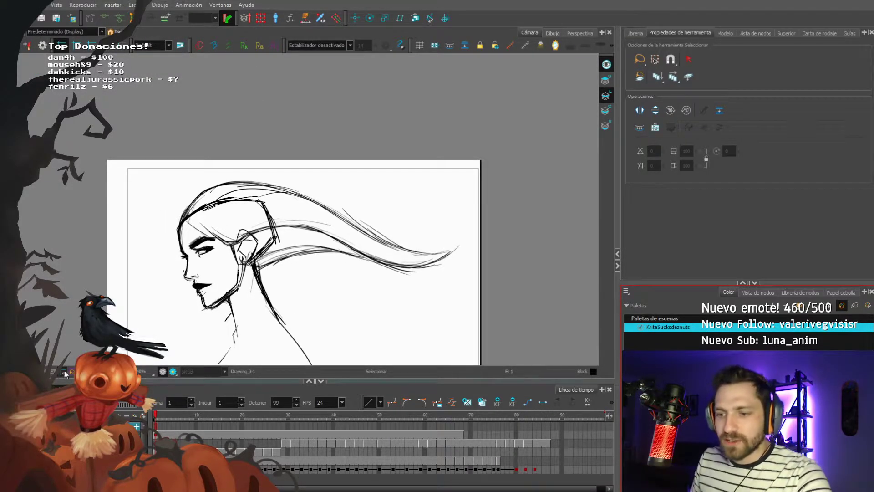
key("shift+l")
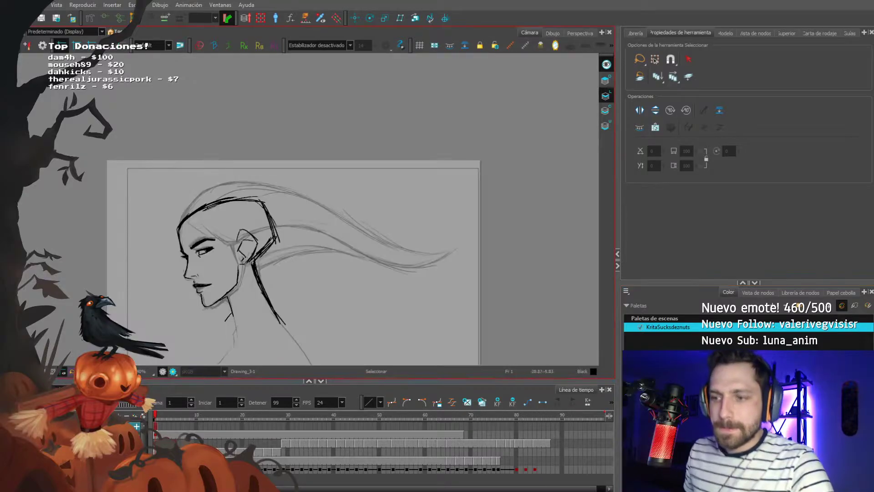
Step: Draw the neck muscle and a short collarbone stroke at its base, and extend the back of the neck downward
scroll(211, 247, "up", 1)
key("alt+b")
scroll(241, 326, "down", 1)
scroll(241, 325, "up", 1)
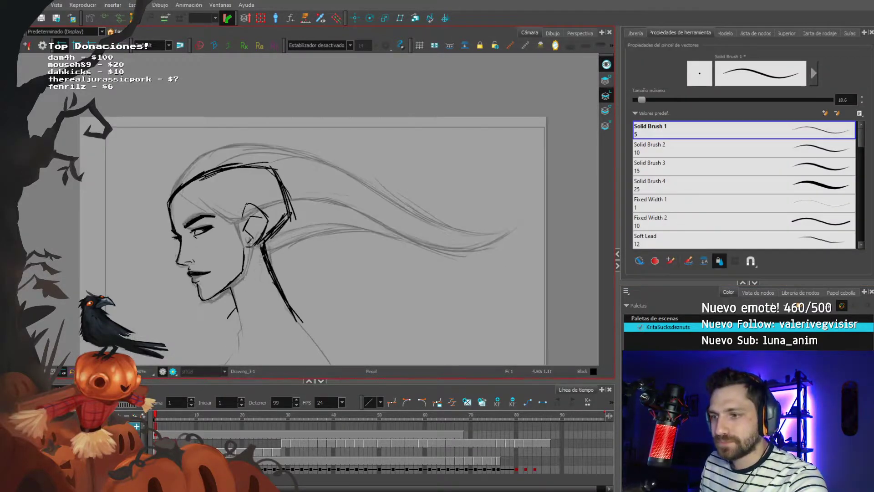
left_click_drag(242, 326, 259, 325)
key("space")
left_click_drag(209, 290, 204, 192)
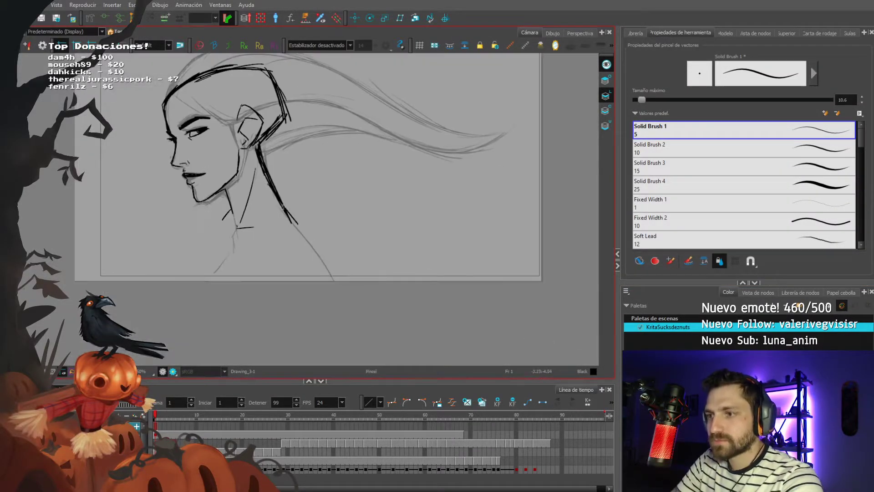
left_click_drag(289, 213, 308, 245)
key("space")
left_click_drag(178, 193, 186, 260)
left_click_drag(184, 185, 180, 186)
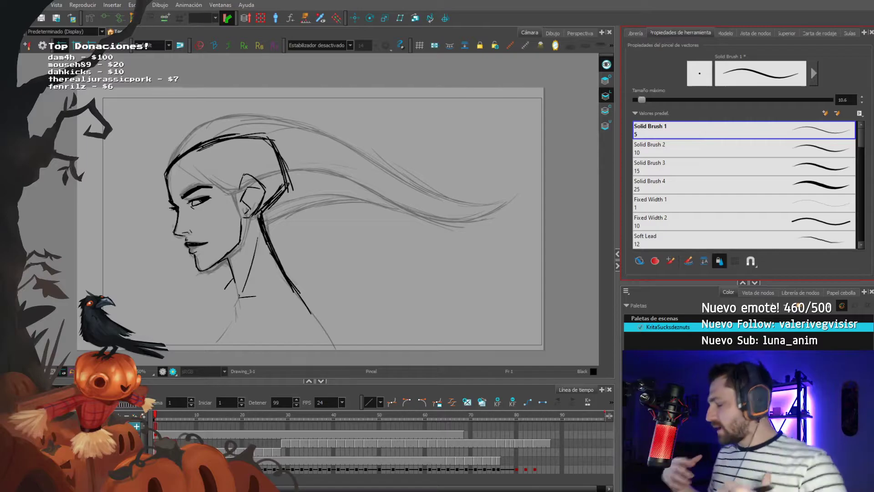
Step: Go to frame 68 and redraw the forehead as a rounded curve, erasing the old corner strokes
scroll(241, 182, "up", 1)
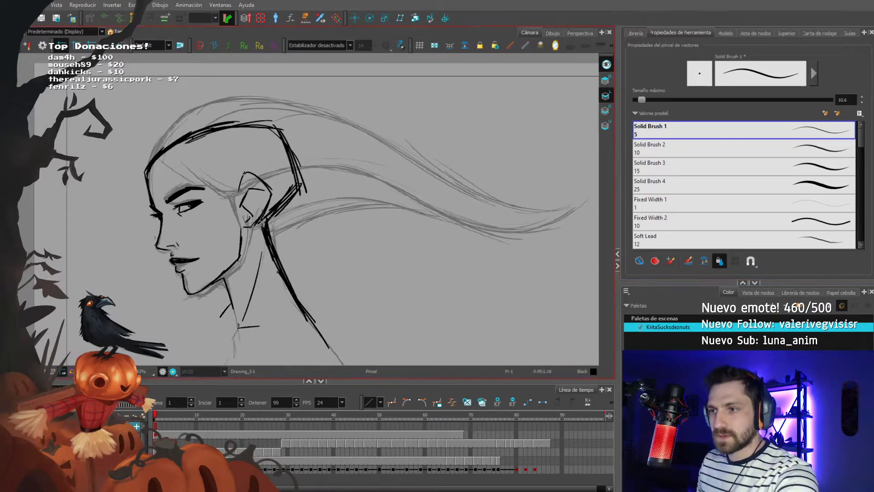
scroll(278, 205, "down", 1)
scroll(278, 205, "up", 1)
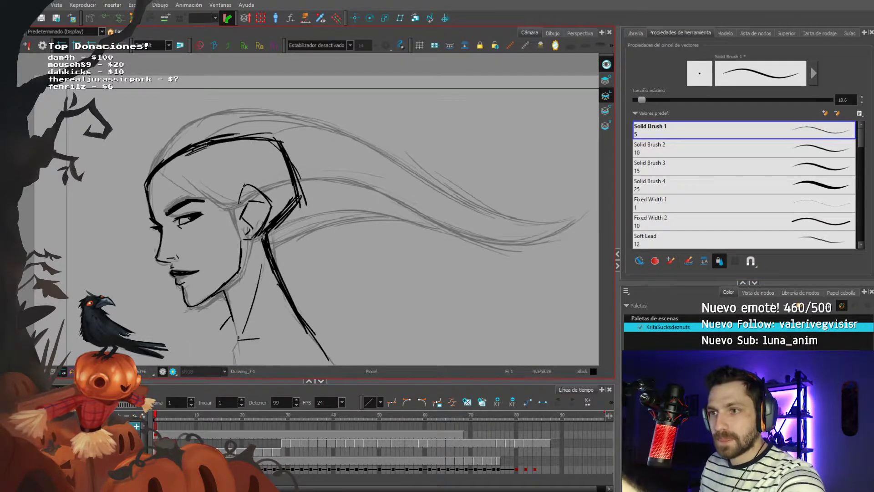
scroll(173, 275, "down", 1)
left_click(459, 415)
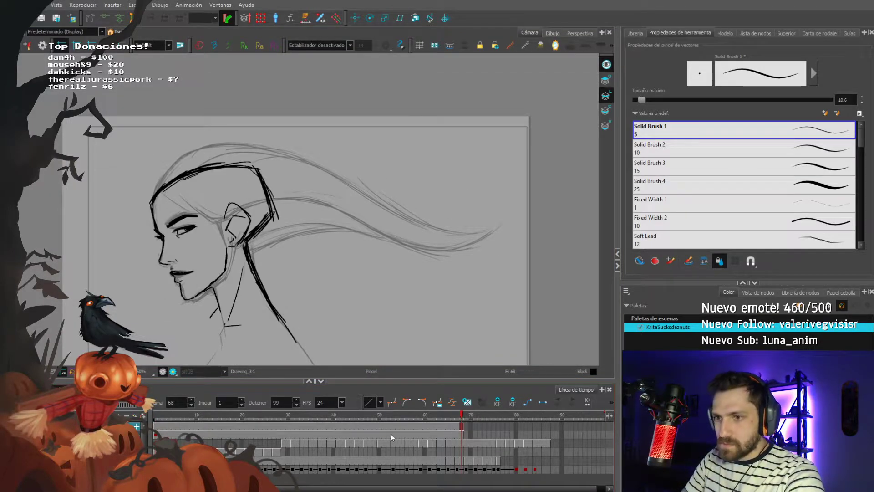
left_click_drag(114, 258, 129, 233)
mouse_move(165, 168)
left_mouse_down()
mouse_move(165, 194)
mouse_move(168, 171)
mouse_move(168, 185)
left_mouse_up()
left_click_drag(173, 175, 167, 200)
left_click_drag(187, 157, 175, 171)
key("alt+e")
mouse_move(181, 155)
left_mouse_down()
mouse_move(168, 174)
mouse_move(184, 155)
left_mouse_up()
Step: Round the outline between the crown and the back of the skull, and erase the stray strokes outside it
key("alt+b")
mouse_move(236, 142)
left_mouse_down()
mouse_move(278, 161)
mouse_move(269, 147)
mouse_move(277, 151)
left_mouse_up()
key("alt+e")
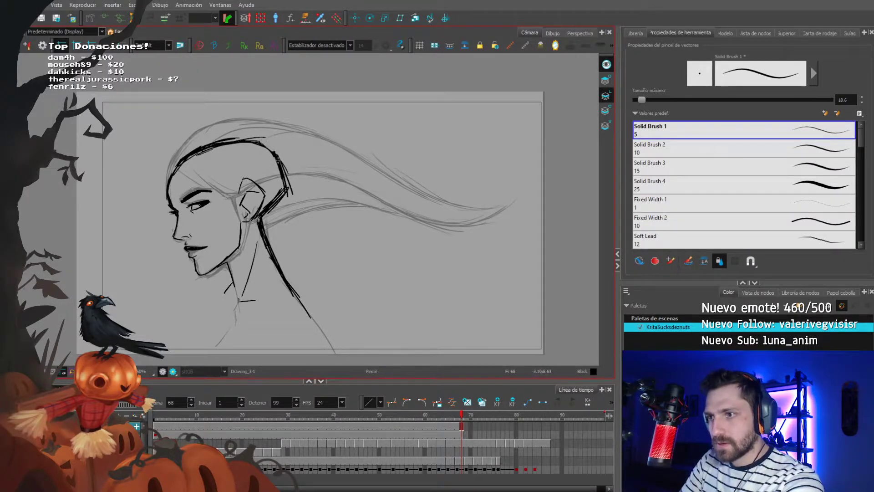
mouse_move(277, 151)
left_mouse_down()
mouse_move(284, 203)
mouse_move(292, 194)
left_mouse_up()
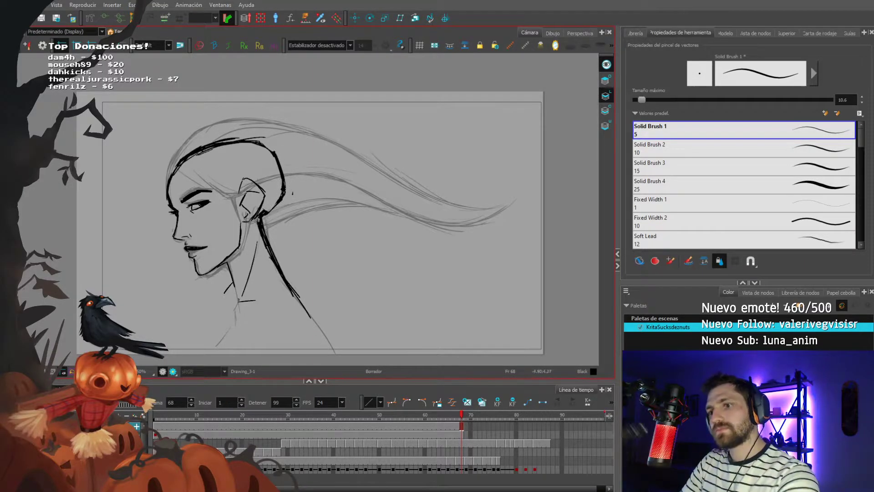
Step: Thicken the ear's rear edge and erase the excess strokes at its upper end
key("alt+b")
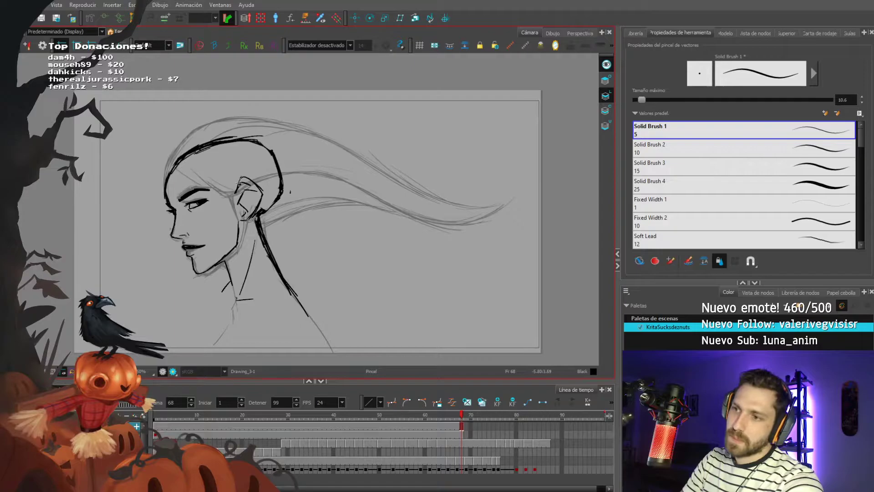
left_click_drag(259, 191, 251, 213)
left_click_drag(259, 196, 250, 218)
key("alt+e")
left_click_drag(252, 180, 236, 182)
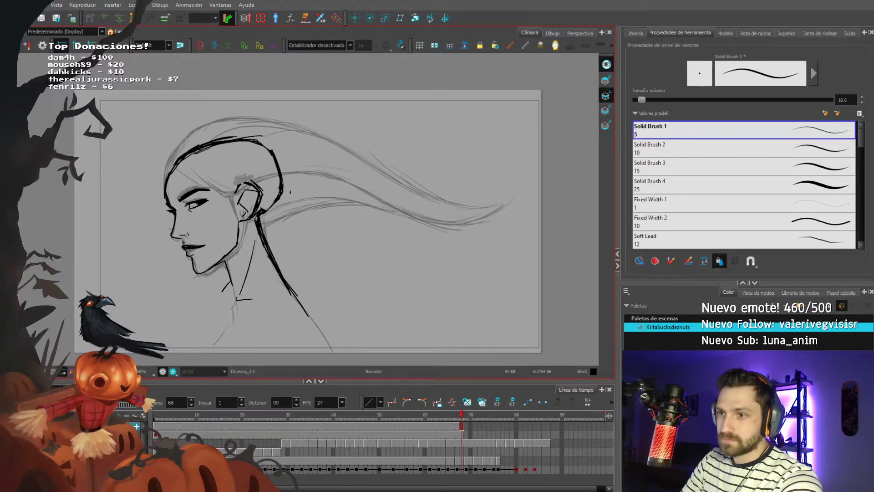
Step: Rework the jaw below the ear, leaving its corner open, and extend the front neck line to the collarbone
key("alt+b")
mouse_move(249, 213)
left_mouse_down()
mouse_move(235, 252)
mouse_move(228, 251)
mouse_move(234, 208)
mouse_move(238, 226)
mouse_move(222, 260)
left_mouse_up()
key("alt+e")
key("alt+b")
mouse_move(218, 264)
left_mouse_down()
mouse_move(232, 237)
mouse_move(236, 300)
left_mouse_up()
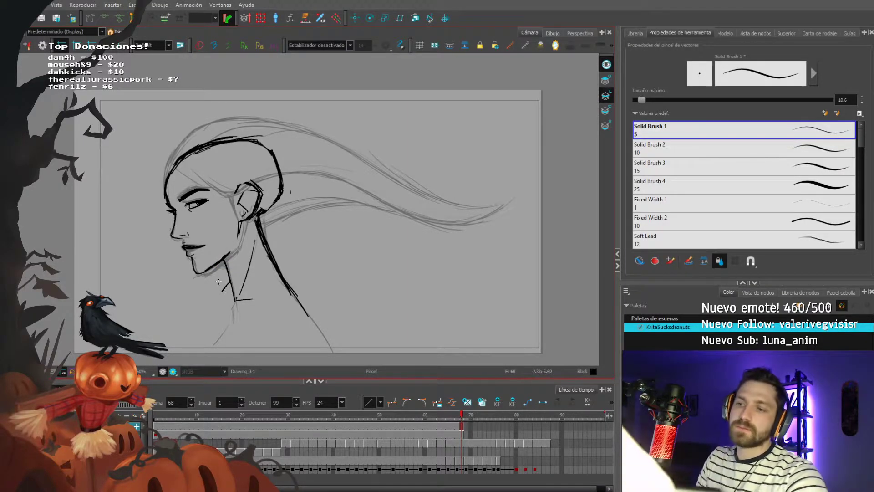
Step: View the inked head without the rough sketch and reinforce the chin line
left_click_drag(135, 222, 150, 232)
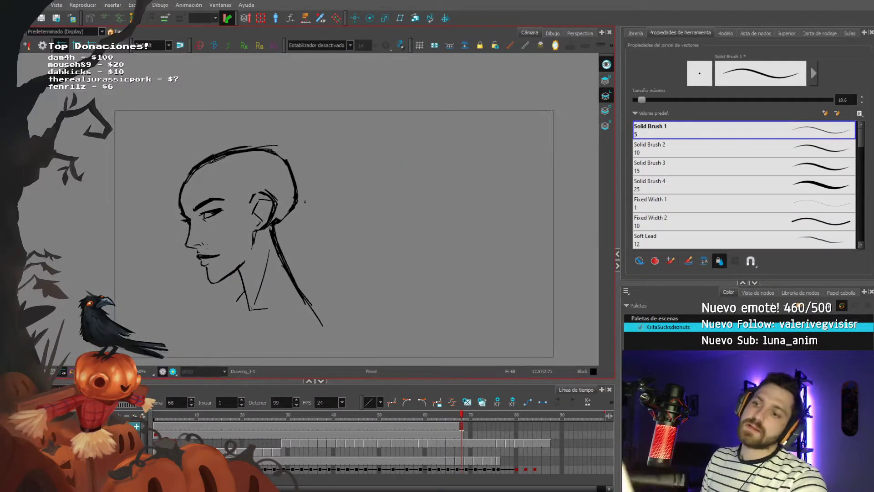
left_click_drag(206, 267, 218, 281)
left_click_drag(237, 218, 237, 227)
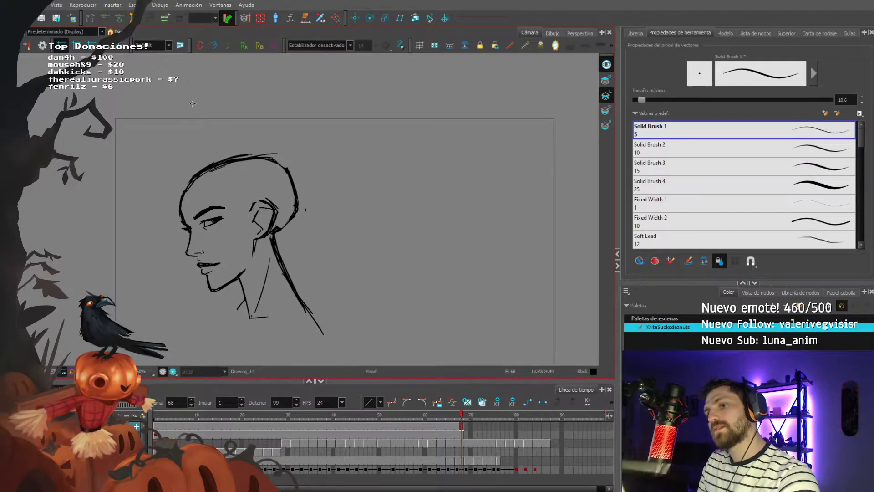
Step: Undo the trial hair stroke over the head and add a separate drawing layer for the hair
left_click_drag(183, 185, 264, 142)
key("ctrl+z")
left_click(132, 417)
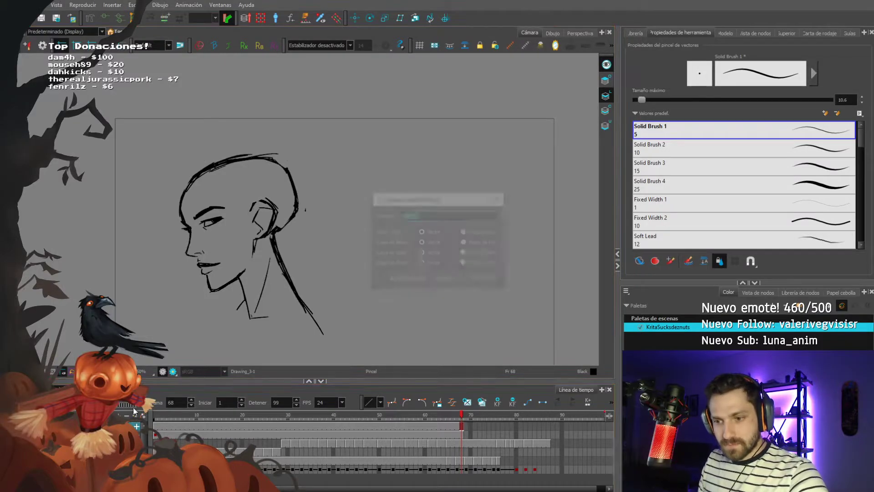
left_click(478, 275)
Step: Draw the hairline from the forehead around the temple to the ear, and a pointed tuft sweeping back over the crown
left_click_drag(211, 160, 233, 140)
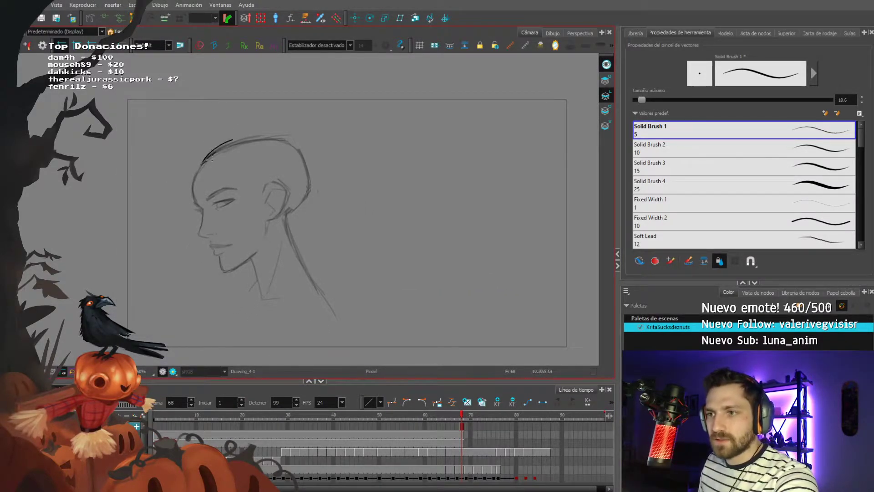
left_click_drag(248, 170, 259, 212)
left_click_drag(261, 186, 259, 216)
left_click_drag(238, 158, 255, 185)
mouse_move(204, 162)
left_mouse_down()
mouse_move(227, 156)
mouse_move(226, 141)
mouse_move(282, 133)
left_mouse_up()
mouse_move(210, 165)
left_mouse_down()
mouse_move(285, 113)
mouse_move(270, 131)
mouse_move(285, 113)
mouse_move(206, 164)
left_mouse_up()
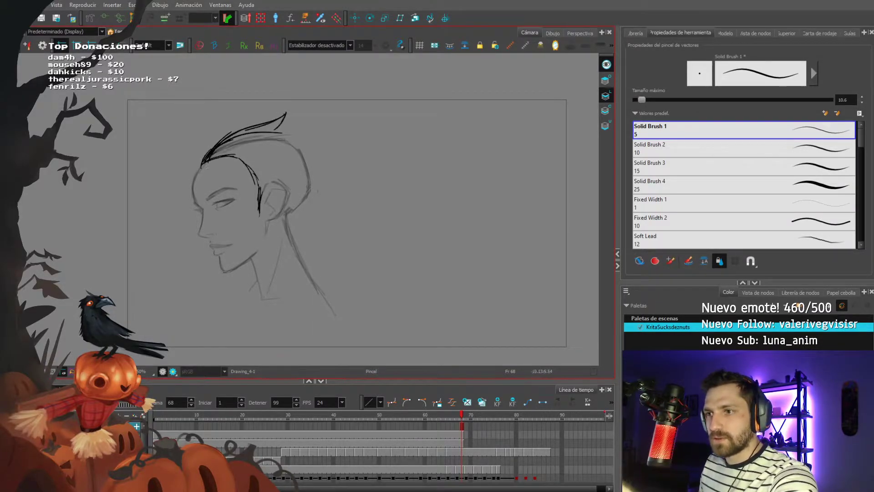
Step: Draw the long upper hair contour flowing back to a pointed tip, and loose strands falling over the brow
left_click_drag(268, 135, 367, 136)
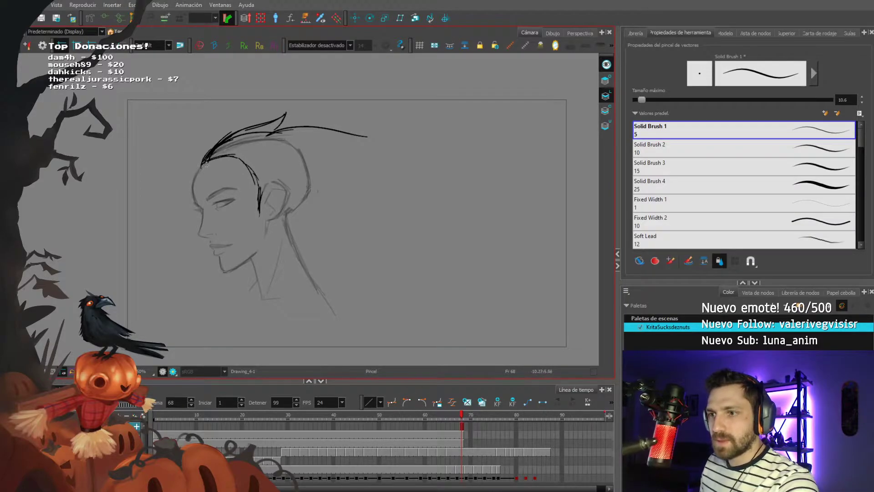
key("ctrl+z")
mouse_move(202, 163)
left_mouse_down()
mouse_move(239, 213)
mouse_move(205, 163)
mouse_move(243, 182)
mouse_move(204, 161)
mouse_move(197, 172)
left_mouse_up()
left_click_drag(197, 172, 216, 143)
left_click_drag(367, 137, 434, 158)
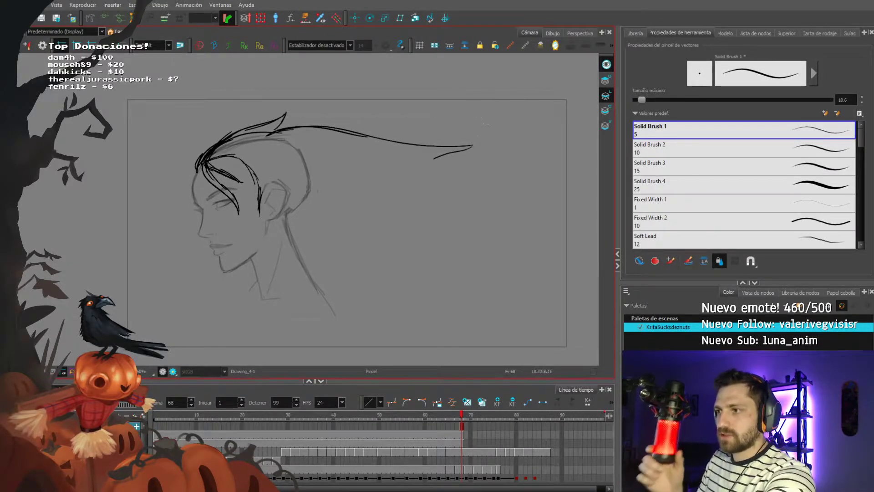
left_click_drag(474, 145, 430, 159)
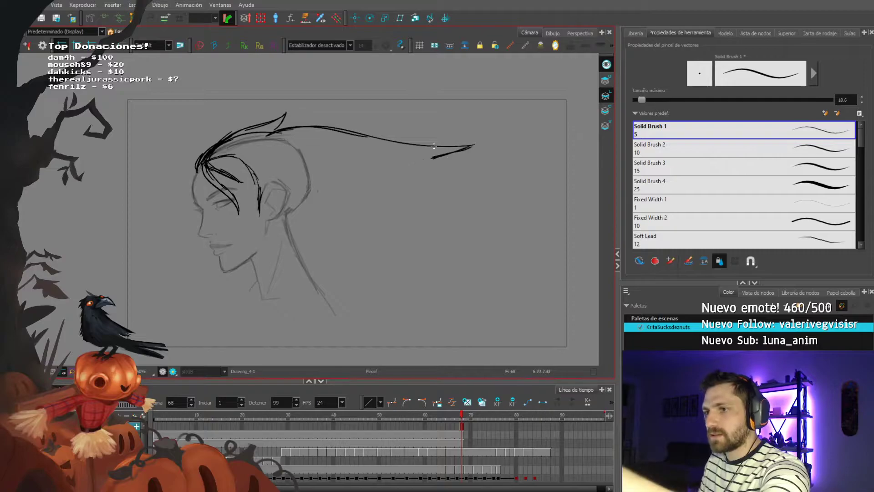
Step: Compare the hair with the rough sketch by showing its layer, and hide that layer again
key("comma")
key("period")
left_click(36, 452)
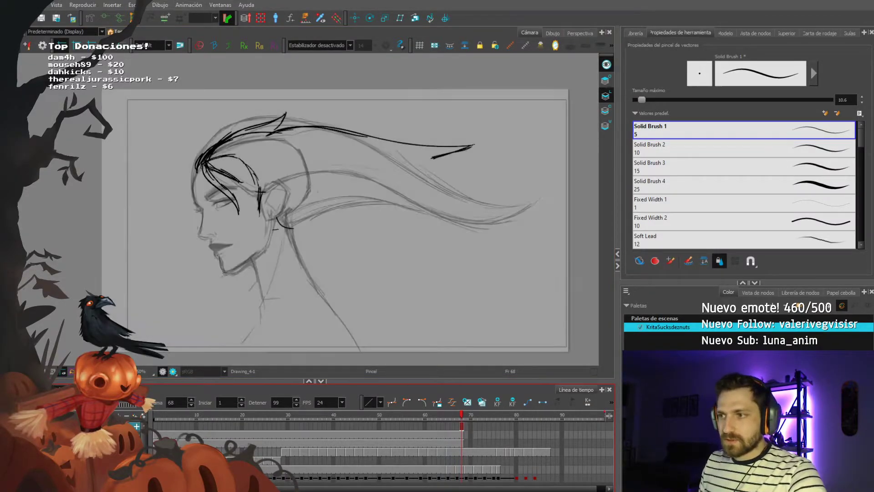
key("shift+l")
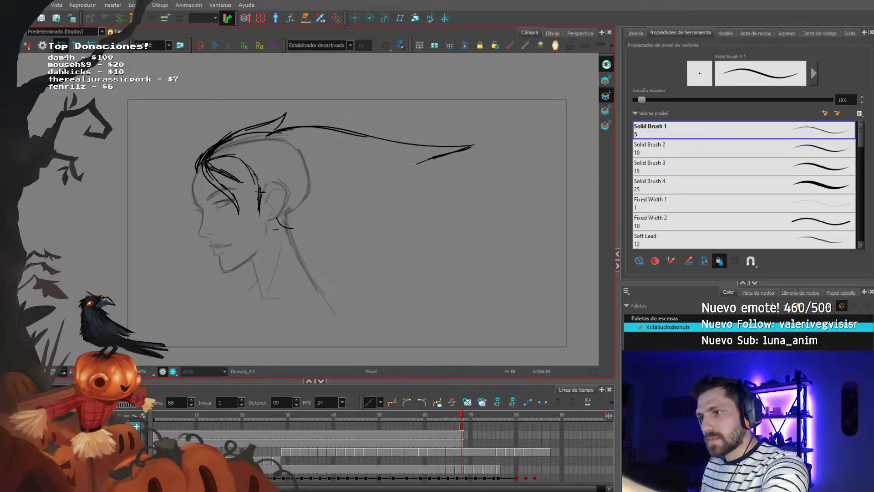
Step: Draw the second hair lock's upper edge curving back and down from beneath the first tip, undoing unsuitable strokes
left_click_drag(403, 167, 544, 180)
key("ctrl+z")
key("ctrl+z")
left_click_drag(394, 165, 523, 202)
key("ctrl+z")
mouse_move(384, 161)
left_mouse_down()
mouse_move(544, 211)
mouse_move(415, 193)
left_mouse_up()
key("ctrl+z")
key("alt+s")
key("ctrl+z")
Step: Draw the second lock's lower edge back toward the neck, and add short pointed strands at the nape
left_click_drag(524, 220, 392, 196)
left_click_drag(475, 208, 545, 211)
left_click_drag(394, 197, 443, 205)
mouse_move(368, 207)
left_mouse_down()
mouse_move(304, 219)
mouse_move(345, 263)
left_mouse_up()
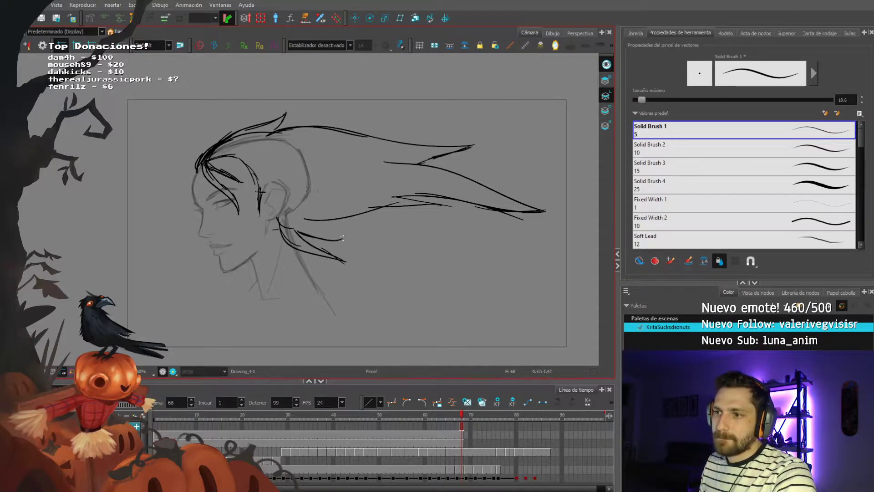
Step: Redraw the short pointed strands at the nape, and draw a strand from the temple down past the ear to meet them
key("ctrl+z")
key("ctrl+z")
key("ctrl+z")
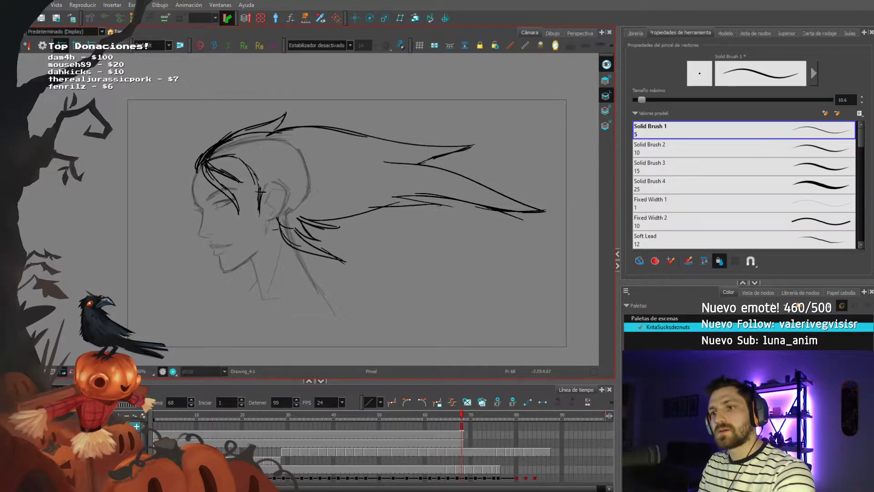
key("ctrl+z")
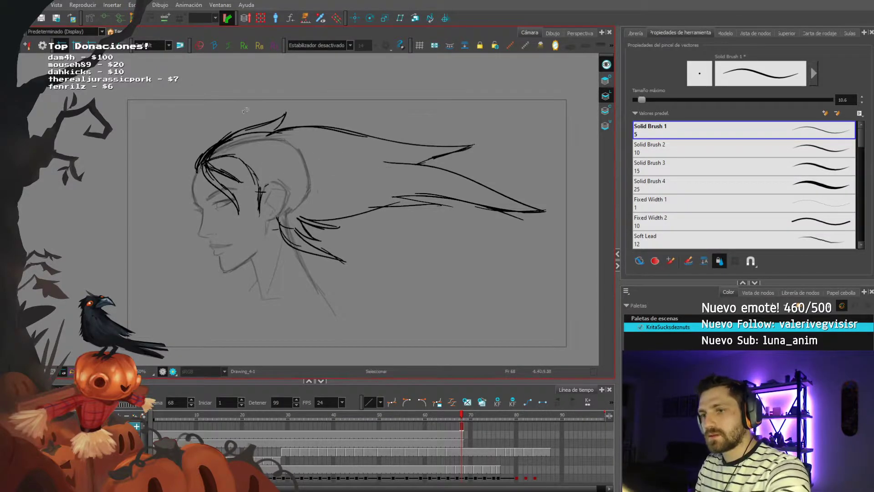
left_click_drag(273, 205, 274, 225)
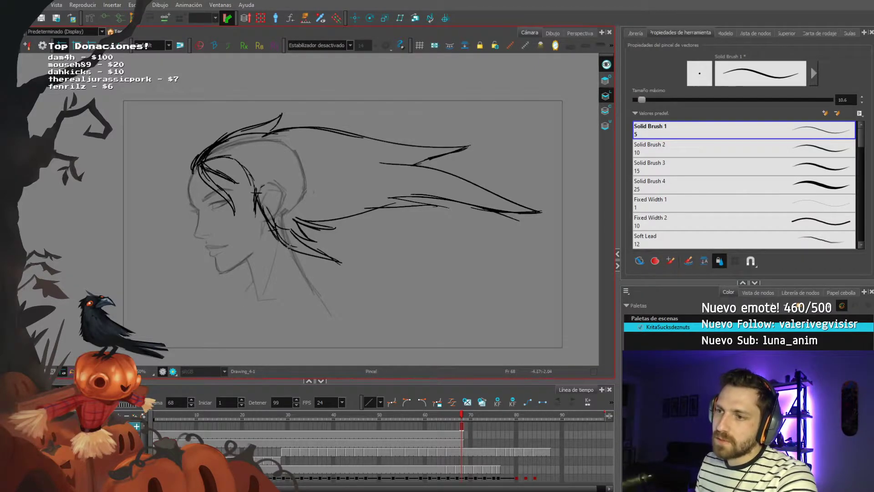
left_click_drag(256, 209, 275, 218)
key("XF86AudioLowerVolume")
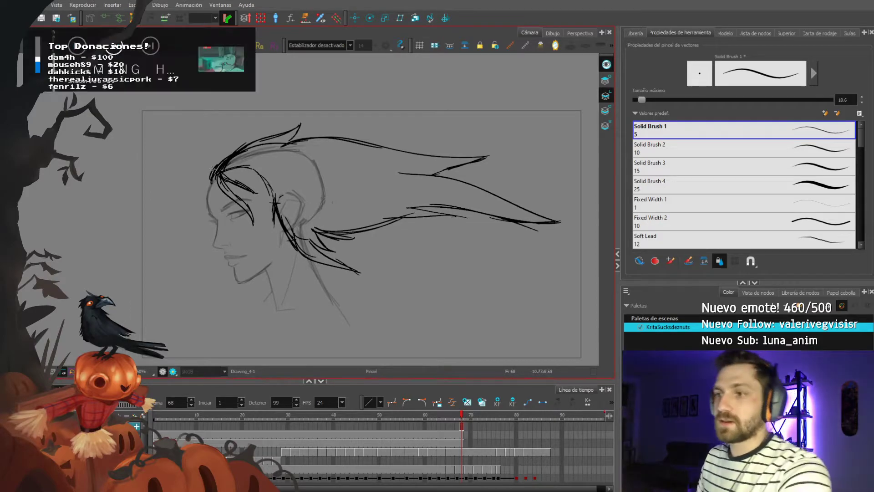
Step: Replace the tuft above the crown with two small pointed tufts further back along the hair's upper edge
left_click_drag(212, 172, 254, 129)
key("ctrl+z")
key("ctrl+z")
key("ctrl+z")
mouse_move(213, 169)
left_mouse_down()
mouse_move(375, 137)
mouse_move(323, 135)
mouse_move(338, 133)
mouse_move(401, 130)
mouse_move(411, 144)
mouse_move(441, 143)
left_mouse_up()
key("alt+s")
key("ctrl+z")
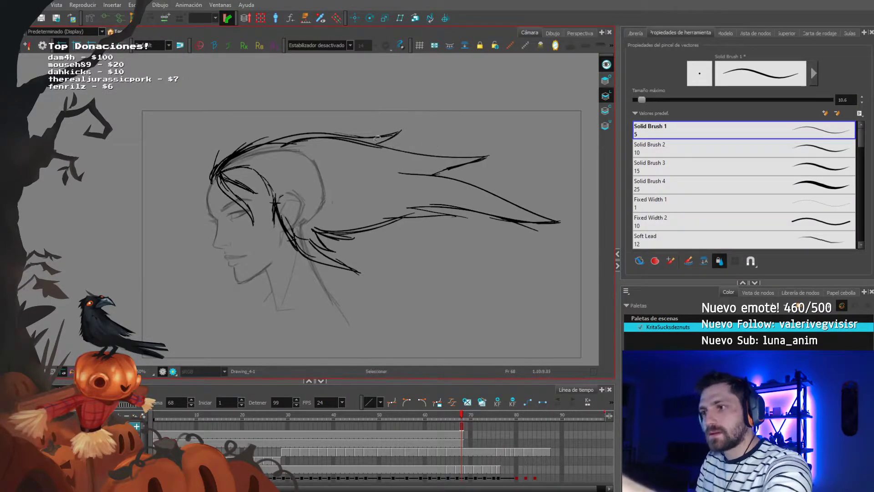
left_click_drag(371, 146, 441, 142)
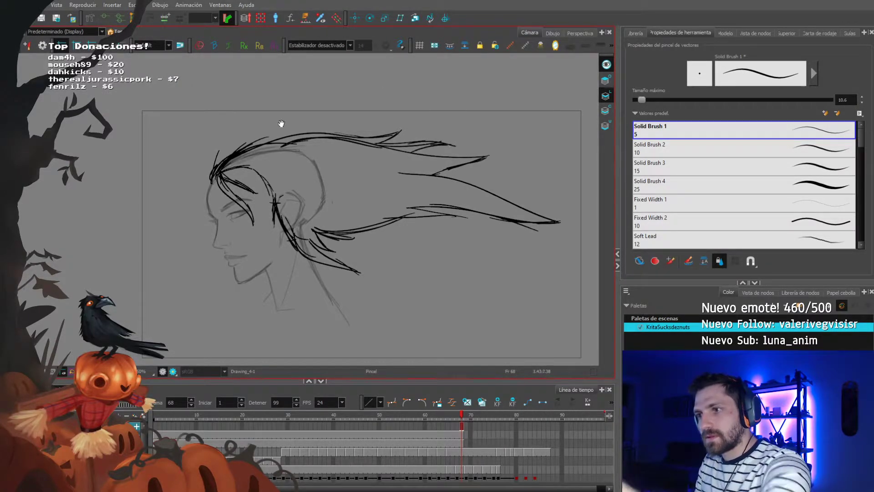
left_click_drag(286, 122, 263, 140)
left_click_drag(198, 149, 197, 144)
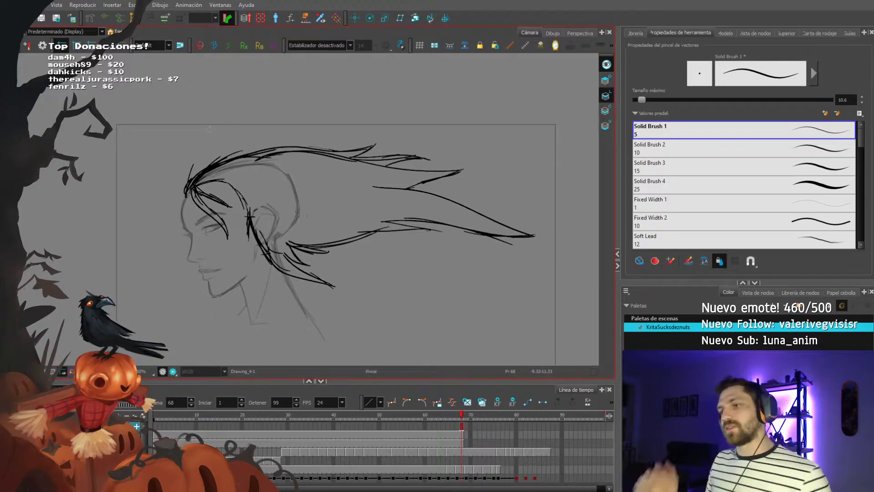
Step: Delete the long flowing locks extending behind the head
scroll(191, 253, "down", 4)
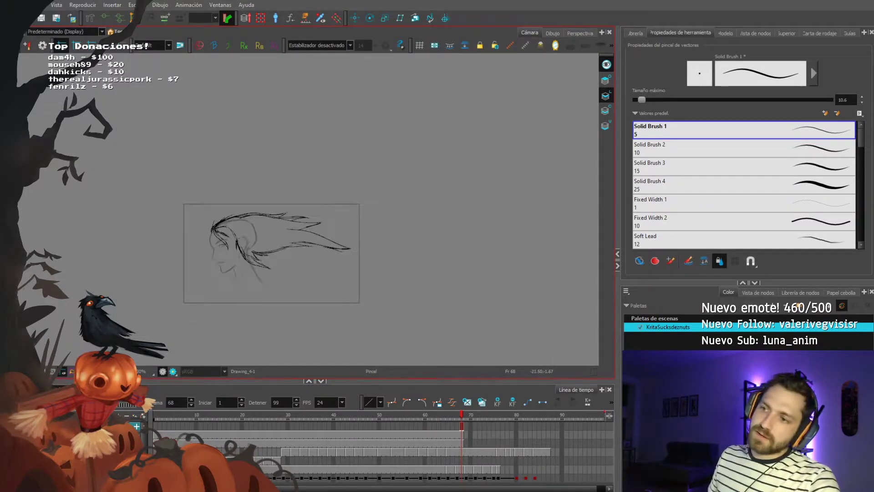
scroll(244, 241, "up", 5)
mouse_move(261, 134)
left_mouse_down()
mouse_move(296, 201)
mouse_move(345, 68)
left_mouse_up()
key("Delete")
scroll(223, 164, "down", 2)
mouse_move(202, 201)
left_mouse_down()
mouse_move(180, 200)
mouse_move(213, 199)
mouse_move(203, 198)
left_mouse_up()
key("alt+s")
left_click_drag(386, 186, 434, 227)
key("Delete")
Step: Draw shorter pointed locks fanning out behind the head, from the crown down to the nape
scroll(150, 172, "up", 2)
left_click_drag(154, 173, 283, 166)
mouse_move(221, 157)
left_mouse_down()
mouse_move(334, 161)
mouse_move(296, 187)
mouse_move(375, 215)
mouse_move(290, 235)
left_mouse_up()
mouse_move(329, 264)
left_mouse_down()
mouse_move(295, 236)
mouse_move(235, 264)
left_mouse_up()
key("space")
mouse_move(93, 218)
left_mouse_down()
mouse_move(130, 195)
mouse_move(167, 153)
mouse_move(136, 196)
left_mouse_up()
Step: Remove the outline of the back of the skull from the head drawing
left_click(461, 434)
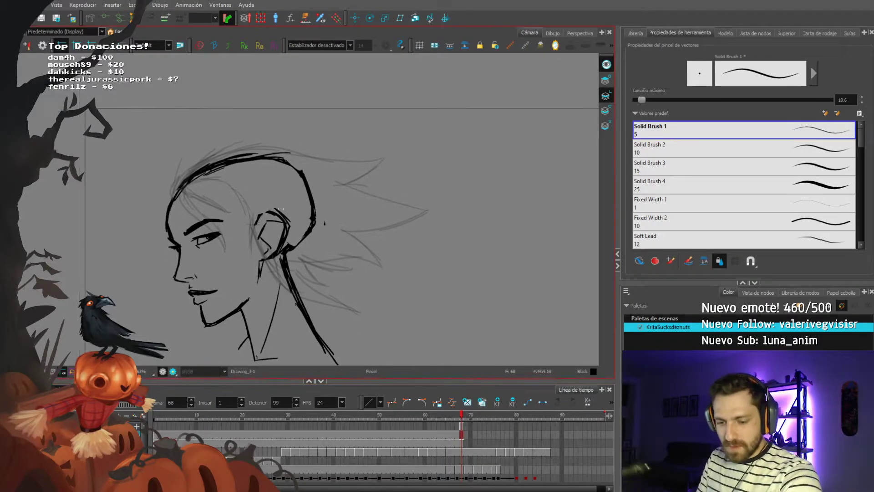
key("ctrl+a")
key("Delete")
key("space")
left_click_drag(150, 172, 155, 167)
Step: On the hair drawing at frame 1, reinforce the upper lock's top edge and add a small pointed tuft above it
left_click(461, 425)
left_click_drag(461, 425, 156, 416)
key("space")
left_click_drag(227, 255, 250, 236)
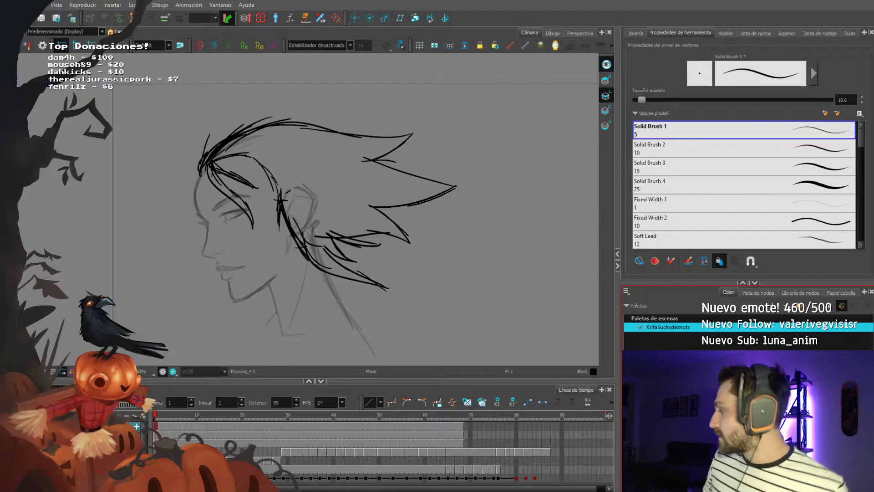
mouse_move(338, 131)
left_mouse_down()
mouse_move(270, 125)
mouse_move(399, 137)
left_mouse_up()
mouse_move(333, 130)
left_mouse_down()
mouse_move(403, 136)
mouse_move(378, 162)
left_mouse_up()
left_click_drag(298, 193, 310, 189)
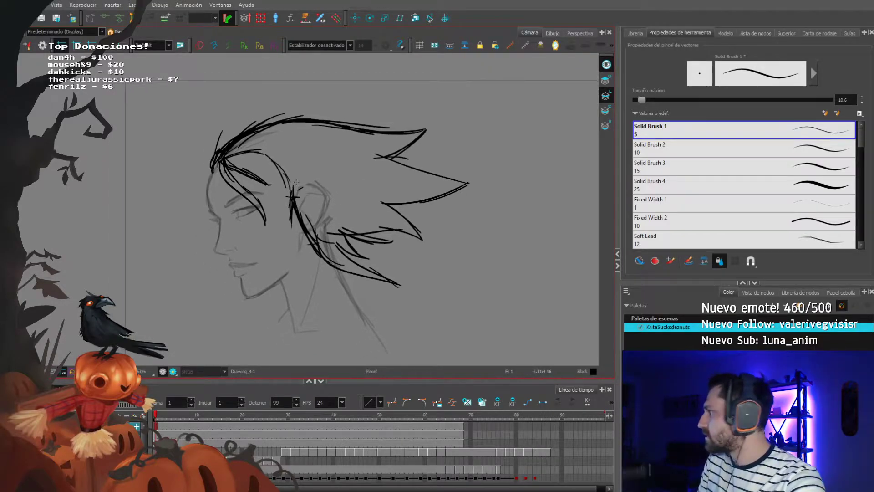
mouse_move(265, 122)
left_mouse_down()
mouse_move(371, 114)
mouse_move(316, 117)
mouse_move(353, 116)
left_mouse_up()
key("ctrl+z")
left_click_drag(359, 114, 345, 123)
key("space")
left_click_drag(256, 115, 248, 126)
Step: Sketch a cluster of overlapping pointed locks in the empty space beside the head, and delete the cluster
mouse_move(293, 200)
left_mouse_down()
mouse_move(209, 183)
mouse_move(235, 190)
left_mouse_up()
left_click_drag(463, 184, 433, 271)
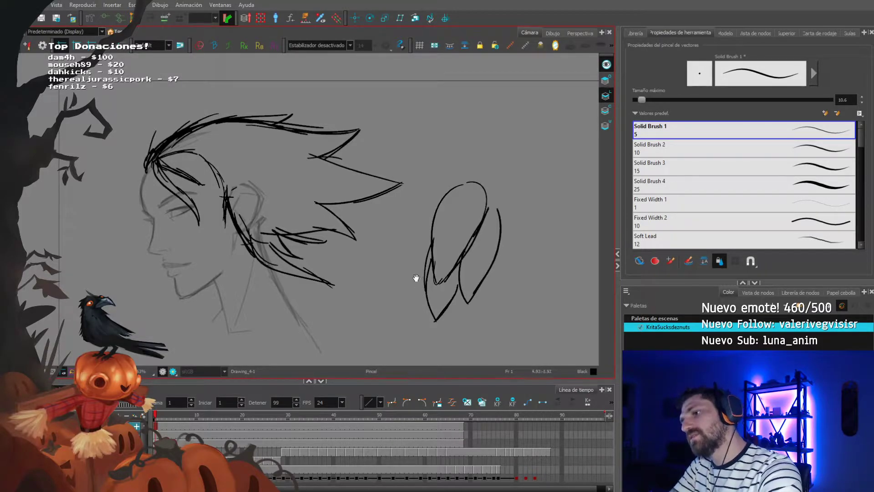
left_click_drag(419, 284, 371, 244)
left_click_drag(378, 192, 362, 263)
left_click_drag(367, 240, 363, 263)
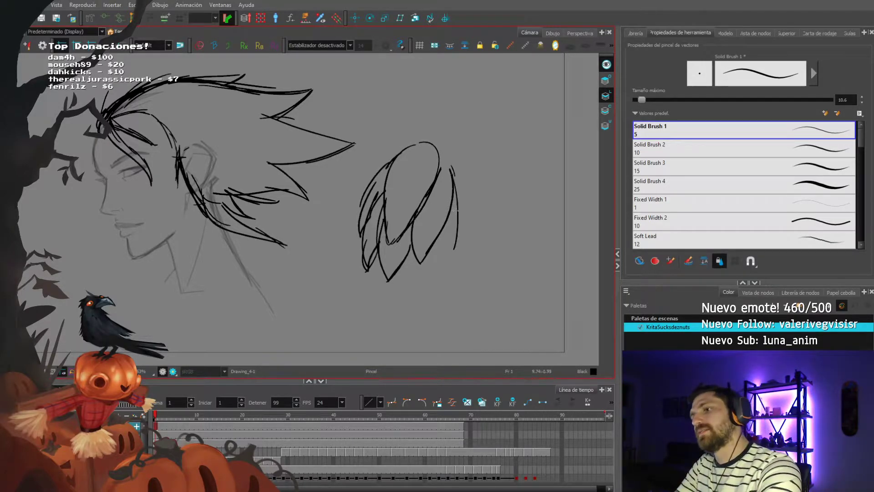
left_click_drag(439, 275, 460, 183)
key("s")
left_click_drag(342, 198, 455, 132)
key("Delete")
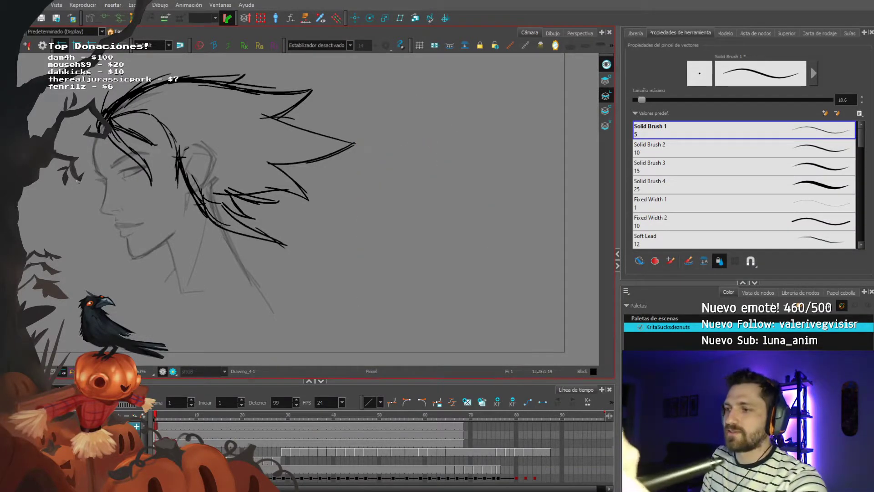
left_click_drag(106, 164, 197, 177)
key("ctrl+z")
mouse_move(323, 126)
left_mouse_down()
mouse_move(412, 150)
mouse_move(390, 140)
left_mouse_up()
left_click_drag(233, 136, 233, 158)
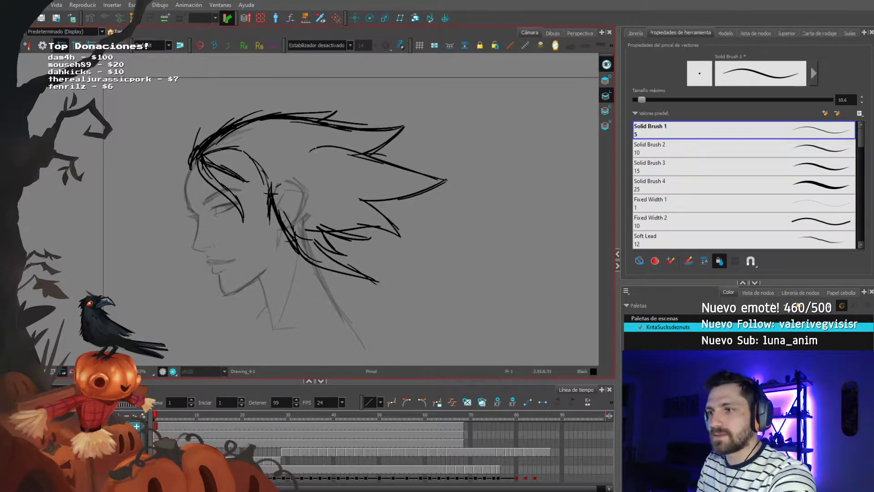
key("ctrl+z")
key("ctrl+z")
key("ctrl+z")
Step: Draw a long wavy lock tapering to a point beside the head, with a circle and a slanted axis line at its base
left_click_drag(209, 192, 81, 178)
left_click_drag(323, 220, 342, 212)
key("ctrl+z")
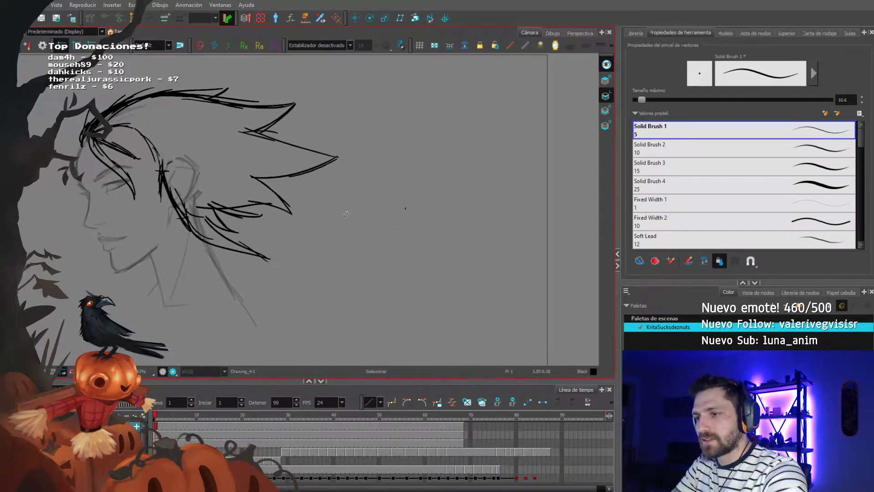
left_click_drag(401, 205, 516, 223)
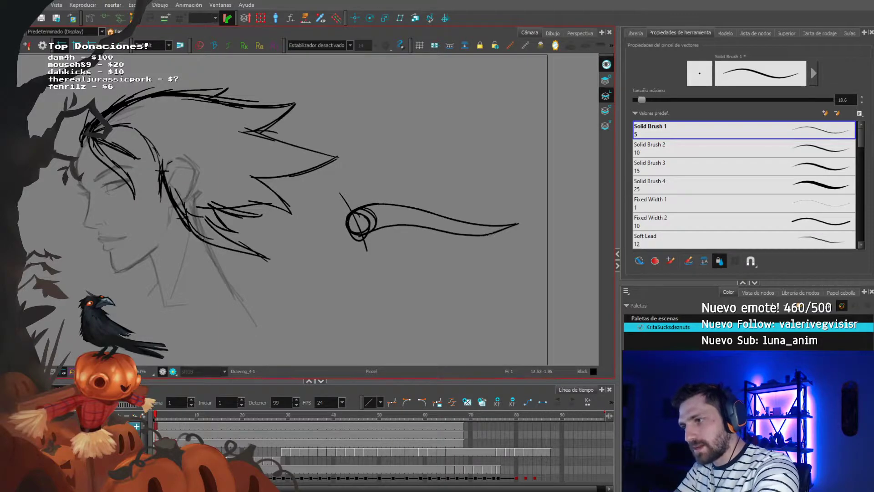
left_click_drag(353, 212, 394, 206)
Step: Delete the spiky hair around the head, keeping the separate wavy lock
left_click_drag(192, 123, 205, 146)
key("1")
key("1")
left_click_drag(272, 128, 249, 265)
left_click_drag(199, 102, 297, 261)
left_click_drag(166, 156, 173, 163)
key("ctrl+z")
left_click_drag(167, 115, 230, 100)
key("Delete")
left_click_drag(196, 170, 171, 146)
Step: Move the wavy lock up and toward the back of the head, near crown height
key("2")
key("alt+s")
mouse_move(287, 155)
left_mouse_down()
mouse_move(294, 196)
mouse_move(291, 148)
left_mouse_up()
mouse_move(331, 219)
left_mouse_down()
mouse_move(240, 153)
mouse_move(187, 144)
mouse_move(203, 146)
left_mouse_up()
left_click(175, 114)
key("2")
mouse_move(177, 102)
left_mouse_down()
mouse_move(269, 255)
mouse_move(298, 88)
left_mouse_up()
key("Right")
key("Right")
key("Right")
key("Right")
key("Right")
key("Right")
key("Right")
key("Right")
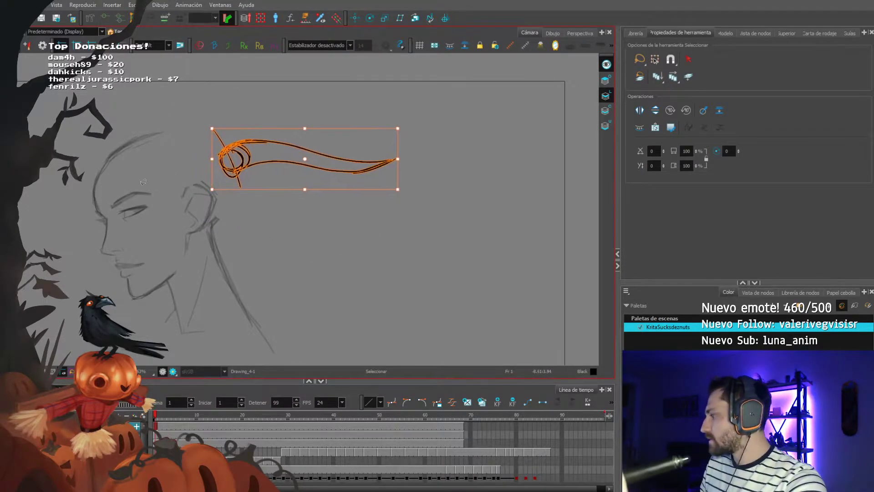
left_click(155, 181)
scroll(202, 157, "down", 1)
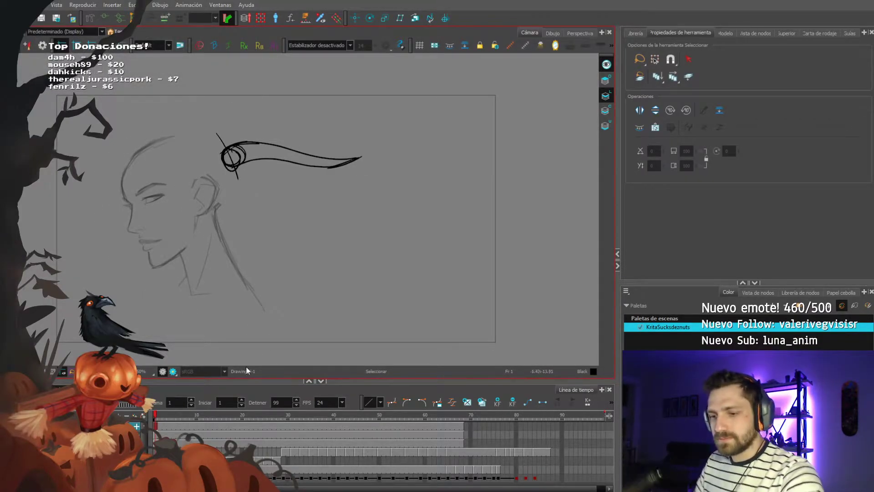
Step: At frame 3, draw a C curve, a reversed C curve and an S curve in a row beneath the wavy lock
left_click(162, 427)
key("F5")
key("Return")
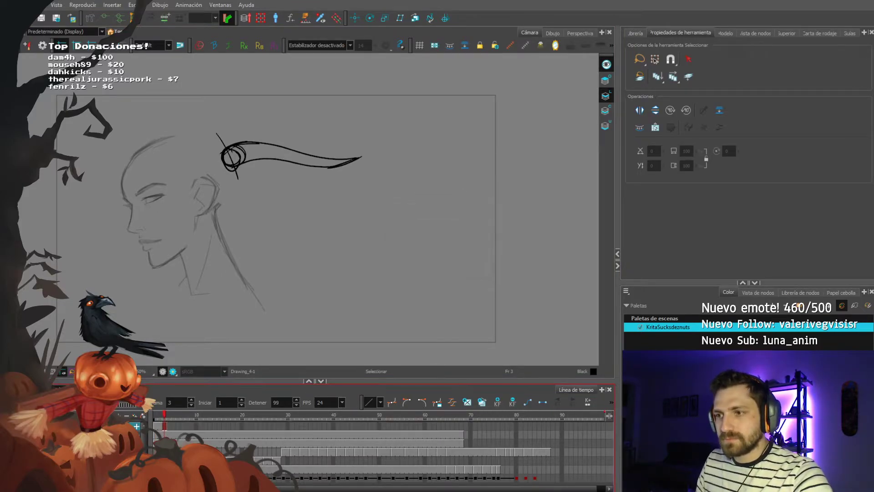
scroll(262, 130, "up", 1)
key("alt+b")
scroll(212, 233, "up", 1)
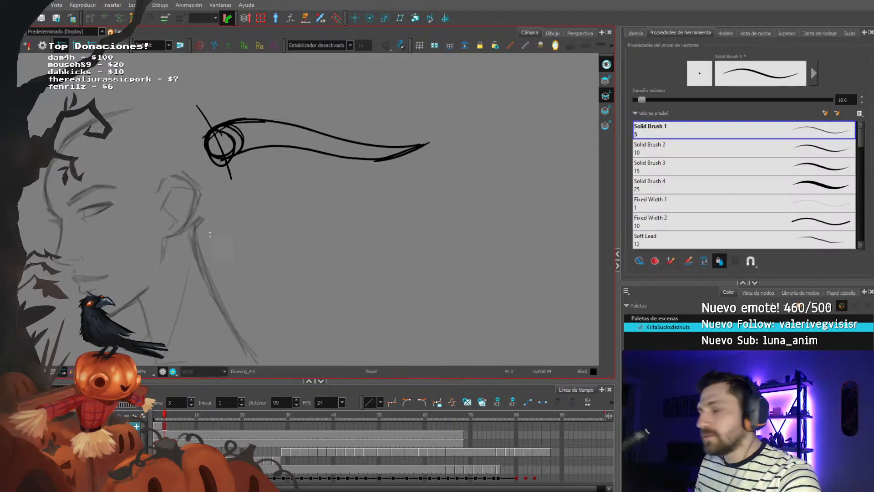
left_click_drag(291, 216, 269, 272)
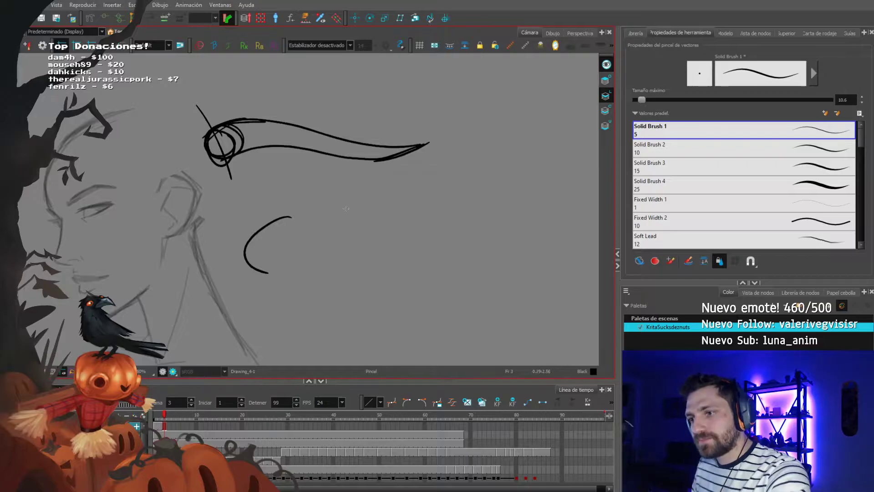
left_click_drag(337, 217, 342, 290)
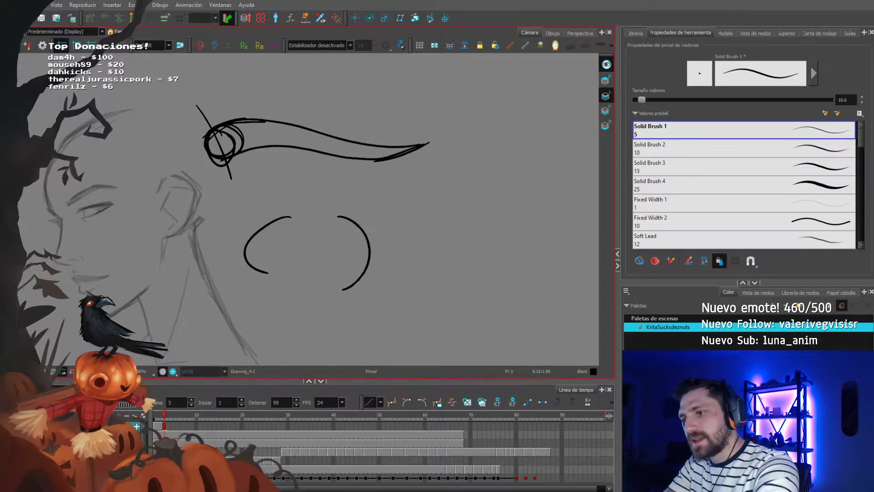
left_click_drag(443, 244, 421, 280)
Step: Write "Curvas 3" with a downward arrow above the three curves, and move the label and curves slightly down
left_click_drag(306, 217, 278, 258)
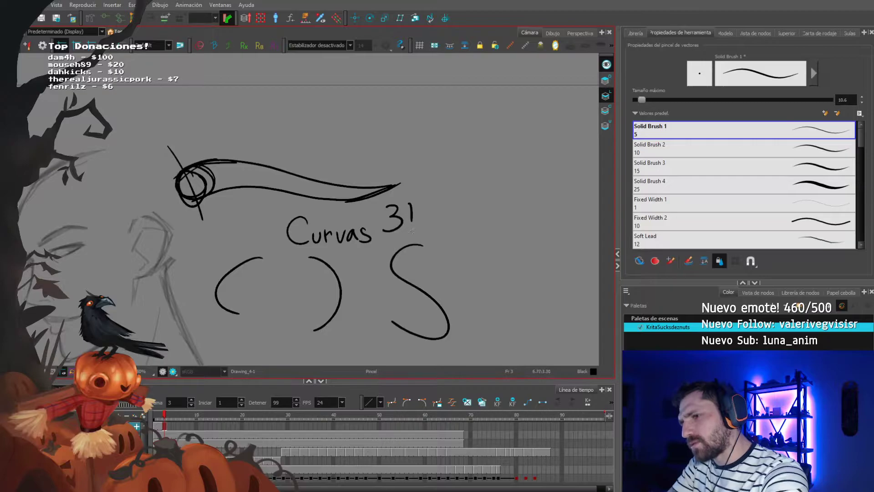
left_click_drag(423, 207, 443, 188)
key("2")
mouse_move(252, 279)
left_mouse_down()
mouse_move(242, 254)
mouse_move(246, 223)
left_mouse_up()
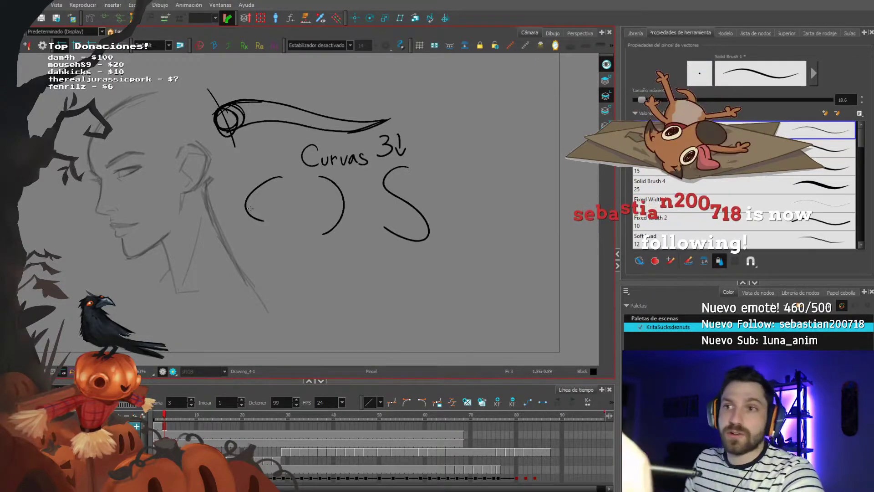
left_click(11, 36)
mouse_move(238, 237)
left_mouse_down()
mouse_move(457, 264)
mouse_move(255, 137)
mouse_move(237, 227)
left_mouse_up()
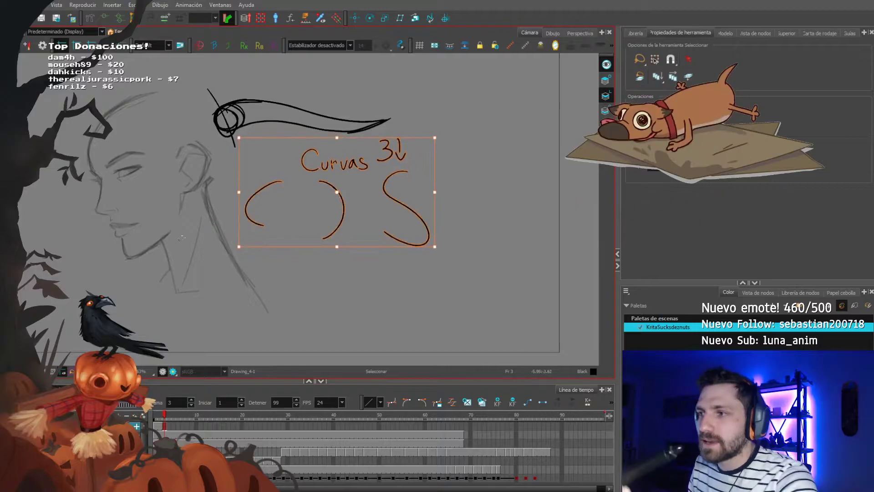
Step: Doodle a cartoon head beside the label, with a round eye, teeth, a jaw and an S-shaped curl at its back
key("alt+b")
scroll(232, 169, "up", 2)
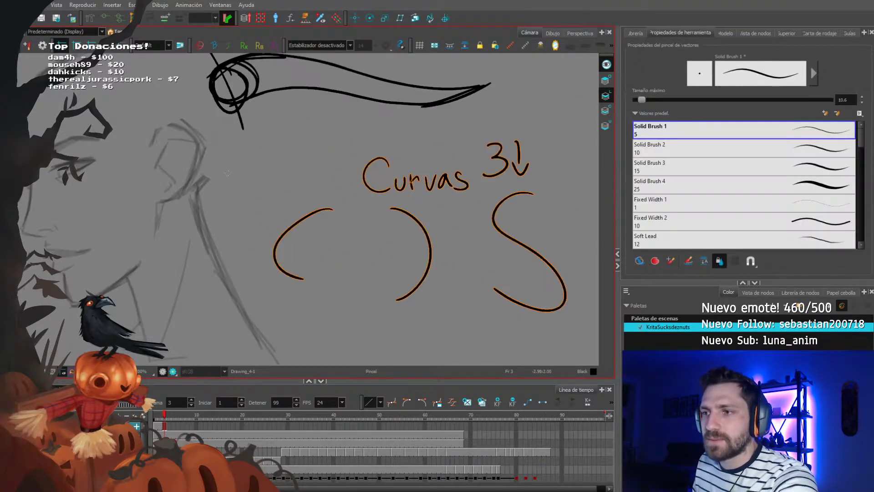
mouse_move(213, 149)
left_mouse_down()
mouse_move(274, 186)
mouse_move(247, 168)
left_mouse_up()
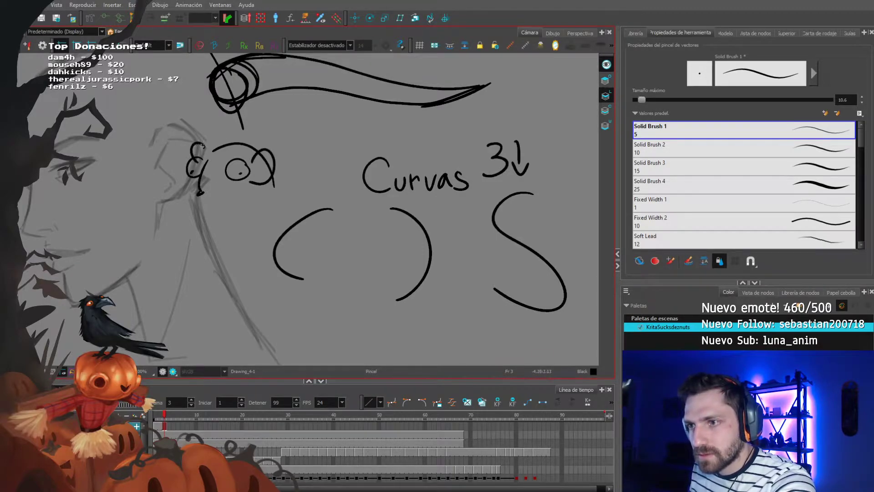
mouse_move(301, 182)
left_mouse_down()
mouse_move(339, 128)
mouse_move(278, 185)
left_mouse_up()
key("ctrl+z")
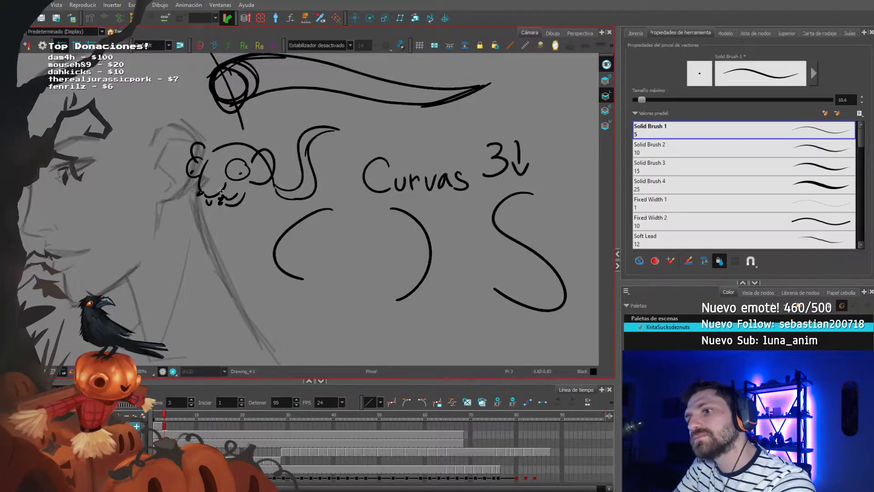
mouse_move(225, 181)
left_mouse_down()
mouse_move(198, 194)
mouse_move(266, 230)
left_mouse_up()
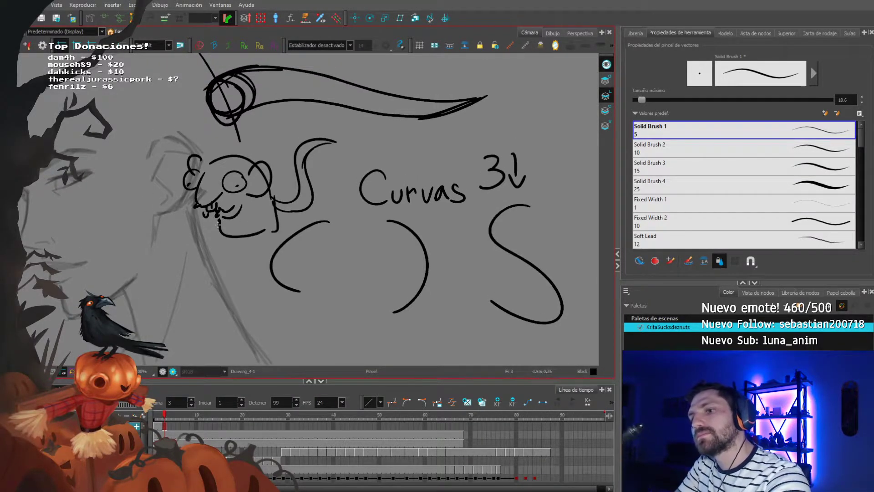
left_click_drag(236, 137, 171, 154)
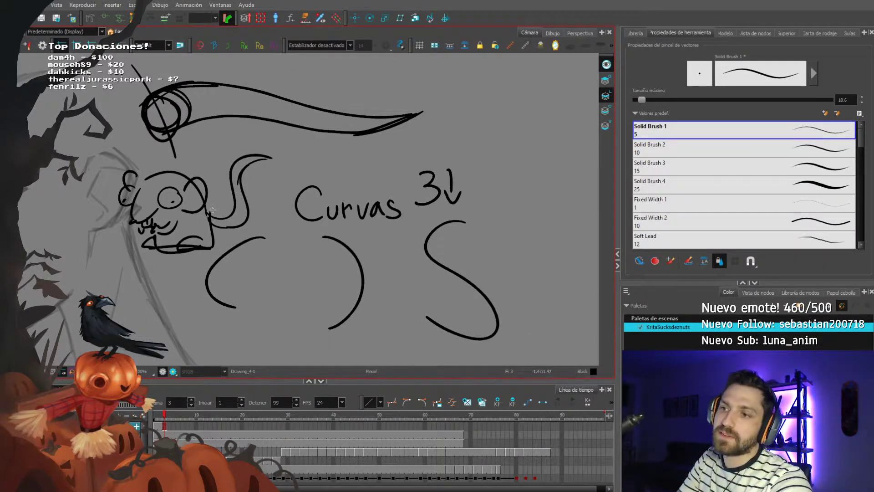
key("ctrl+z")
Step: Reinforce the wavy lock's upper edge and draw a parallel wavy line above it, undoing unsuitable attempts
mouse_move(219, 164)
left_mouse_down()
mouse_move(195, 193)
mouse_move(184, 156)
mouse_move(137, 134)
mouse_move(181, 175)
mouse_move(248, 209)
left_mouse_up()
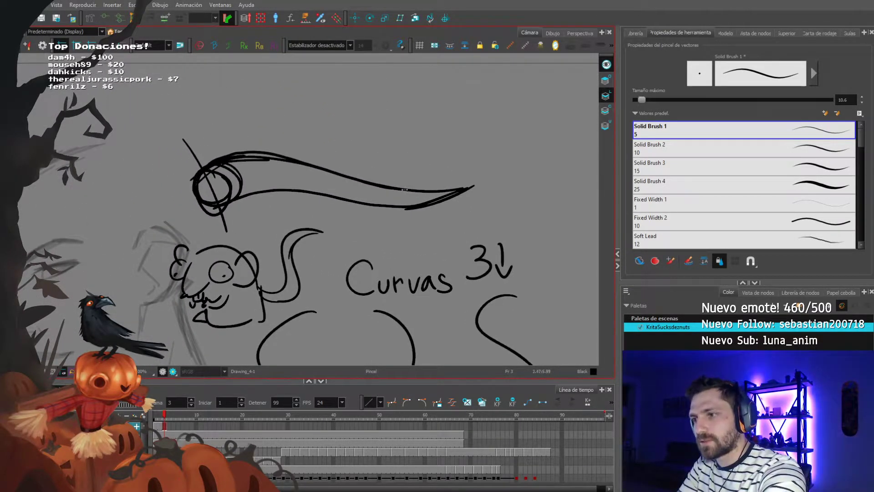
left_click_drag(218, 132, 469, 139)
mouse_move(230, 108)
left_mouse_down()
mouse_move(110, 102)
mouse_move(154, 122)
left_mouse_up()
key("ctrl+z")
mouse_move(116, 182)
left_mouse_down()
mouse_move(166, 159)
mouse_move(412, 157)
left_mouse_up()
key("ctrl+z")
left_click_drag(119, 191, 429, 192)
key("ctrl+z")
left_click_drag(113, 185, 396, 195)
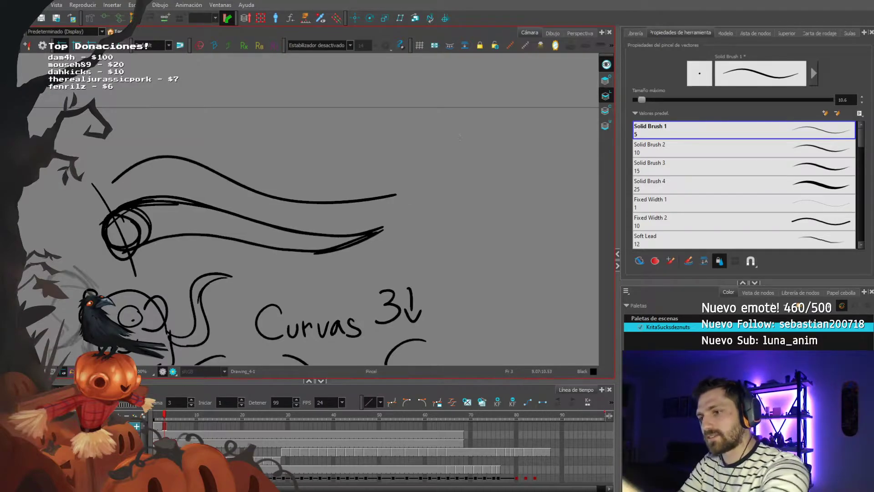
left_click_drag(124, 134, 144, 135)
key("ctrl+z")
mouse_move(124, 197)
left_mouse_down()
mouse_move(132, 182)
mouse_move(126, 209)
left_mouse_up()
left_click(129, 184)
key("Delete")
mouse_move(164, 179)
left_mouse_down()
mouse_move(430, 192)
mouse_move(185, 189)
mouse_move(377, 169)
mouse_move(436, 197)
mouse_move(472, 183)
left_mouse_up()
key("ctrl+z")
key("ctrl+z")
mouse_move(116, 144)
left_mouse_down()
mouse_move(141, 141)
mouse_move(139, 152)
left_mouse_up()
key("ctrl+z")
Step: Draw a second pair of facing arcs, a C curve and a reversed C curve, beneath the row of curves
key("1")
key("1")
key("1")
key("2")
key("2")
left_click_drag(253, 325, 229, 122)
key("2")
left_click_drag(196, 293, 193, 291)
left_click_drag(380, 226, 396, 314)
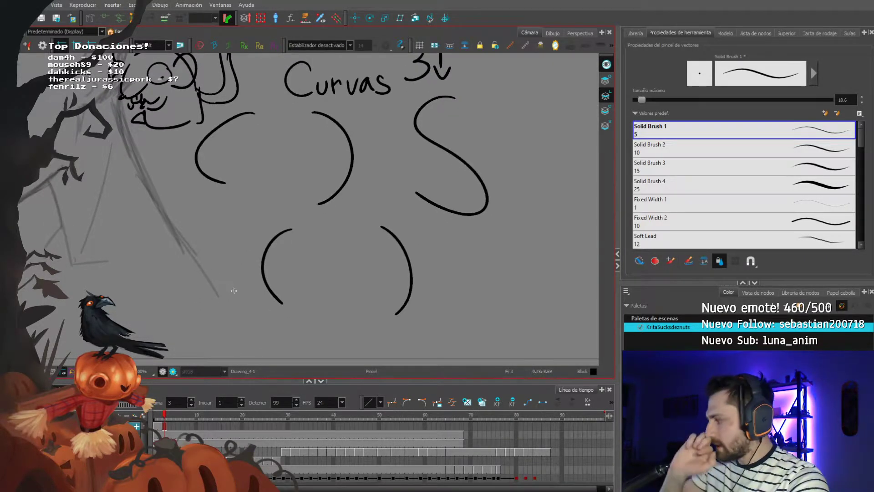
mouse_move(236, 290)
left_mouse_down()
mouse_move(197, 275)
mouse_move(215, 237)
left_mouse_up()
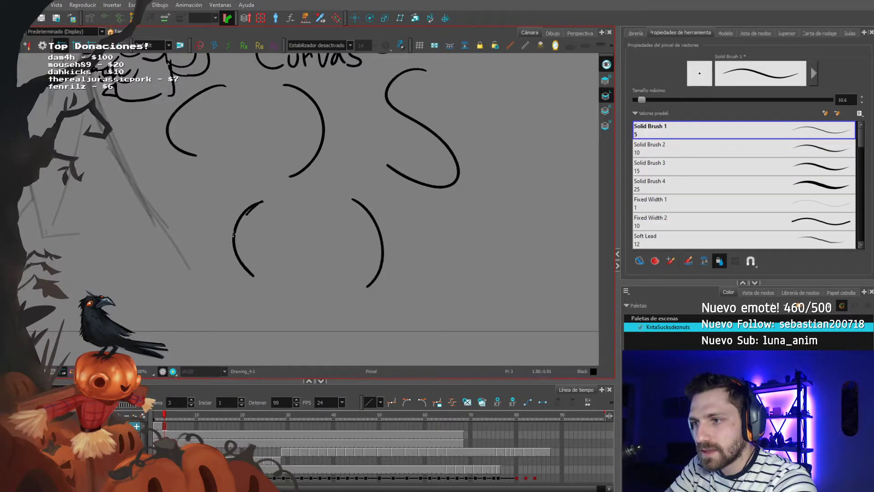
Step: Label the lower pair of facing arcs "C" and "D", with quotation marks around each letter
left_click_drag(253, 306, 253, 314)
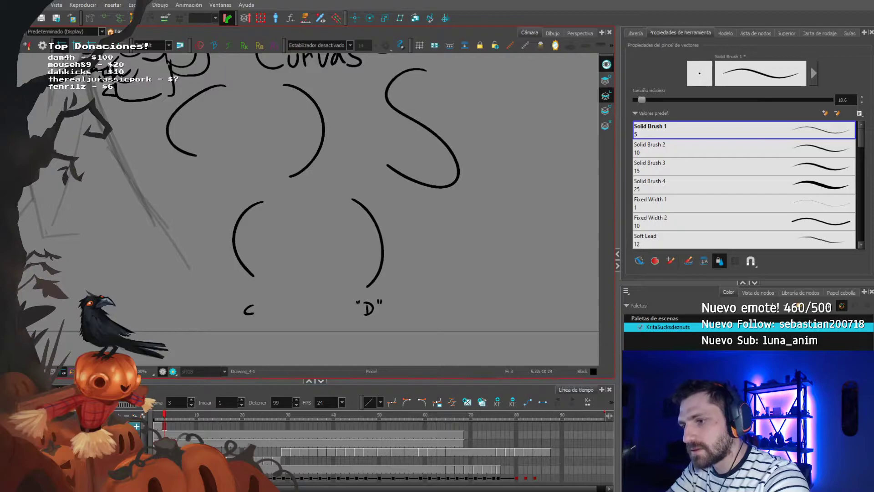
left_click_drag(237, 301, 237, 306)
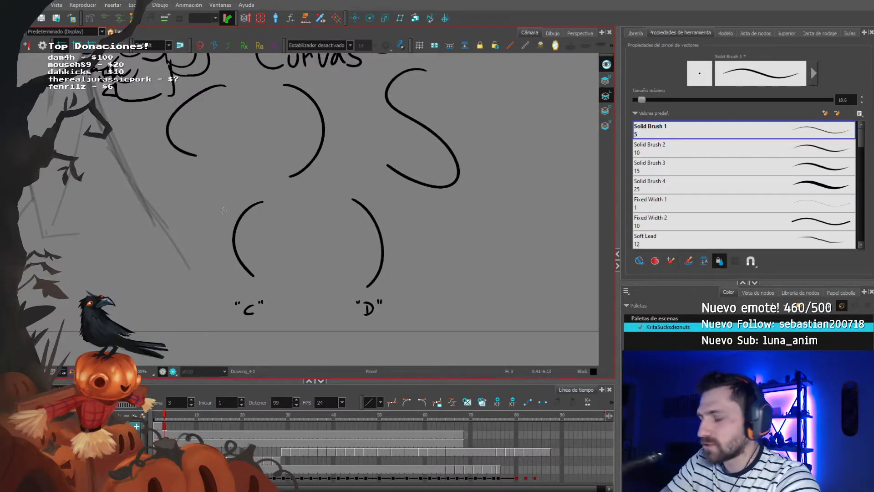
Step: Sketch three intermediate lines between the C and D arcs, from a slight C through a straight line to a slight D, and undo them
left_click_drag(224, 210, 212, 221)
left_click_drag(266, 213, 266, 288)
left_click_drag(300, 215, 302, 285)
left_click_drag(324, 215, 329, 290)
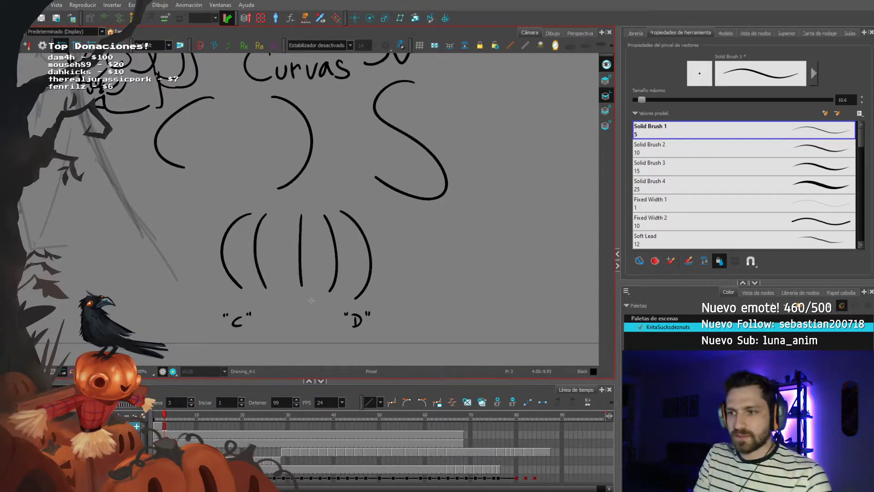
key("ctrl+z")
key("ctrl+z")
key("ctrl+z")
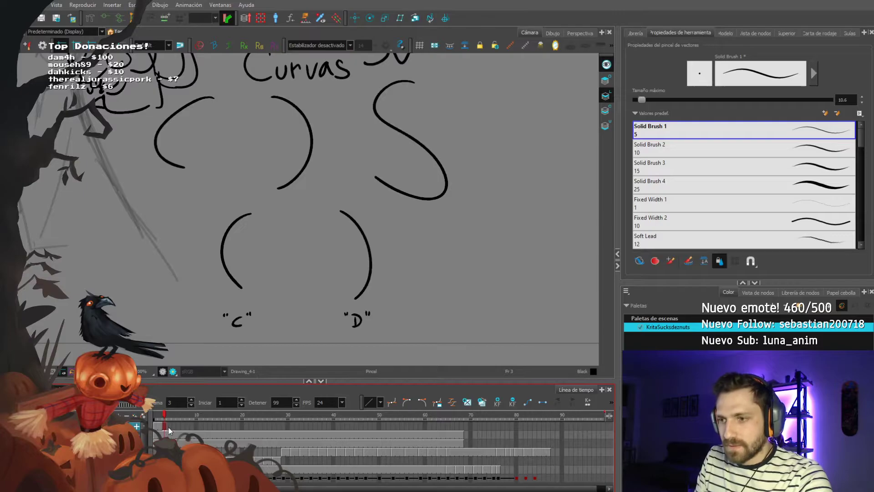
Step: Turn on onion skin, draw a reversed C curve from the C's upper end on frame 4, and extend its exposure
left_click(169, 428)
key("alt+o")
left_click_drag(251, 212, 243, 294)
key("ctrl+z")
left_click_drag(250, 213, 251, 285)
key("ctrl+z")
left_click_drag(250, 212, 251, 286)
left_click_drag(175, 425, 204, 423)
Step: Draw two in-between arcs on separate frames after the C curve, each flatter than the one before
left_click(167, 425)
mouse_move(249, 214)
left_mouse_down()
mouse_move(231, 241)
mouse_move(241, 287)
left_mouse_up()
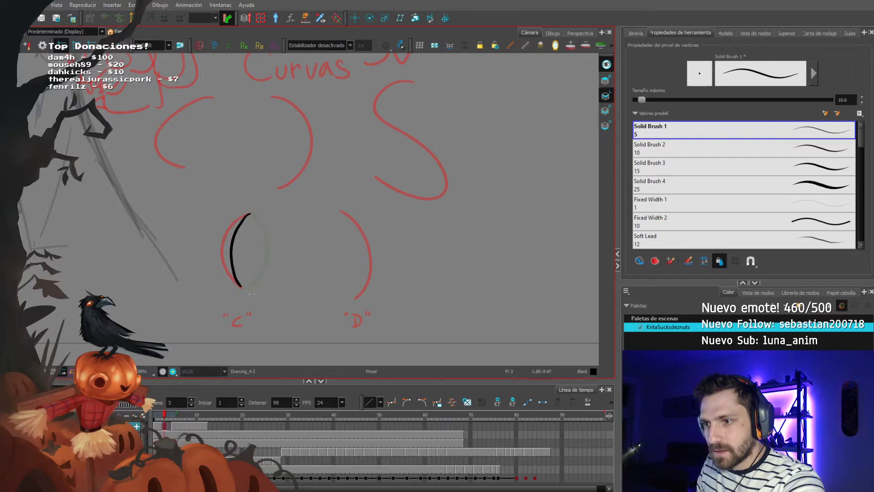
left_click(171, 426)
left_click(177, 426)
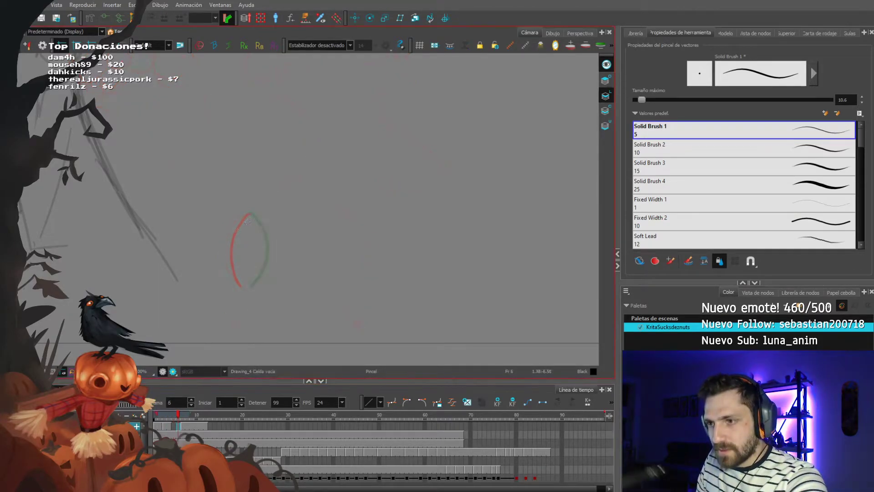
left_click_drag(248, 215, 245, 289)
Step: Clear a following frame and draw a slightly reversed in-between arc that bows toward the reversed C
left_click(183, 426)
key("F5")
left_click(191, 428)
key("Delete")
left_click_drag(250, 214, 247, 288)
key("period")
key("period")
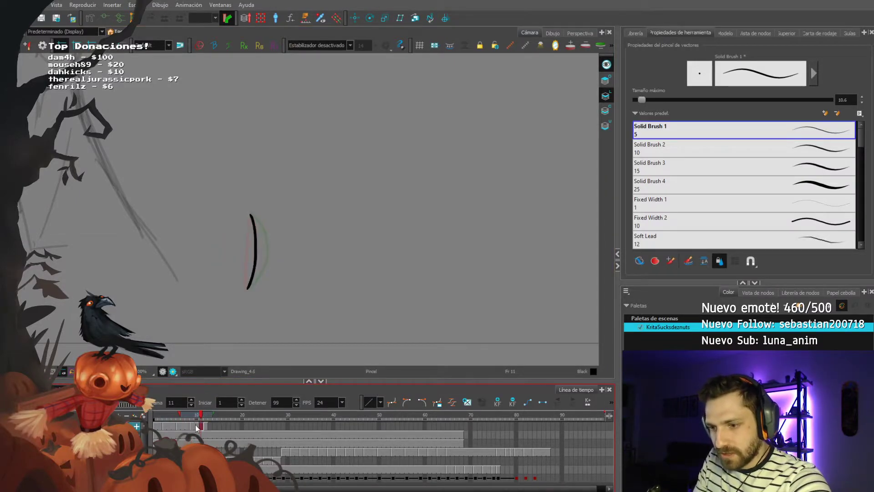
Step: Extend the last drawing's exposure, clear frame 13, and draw a more strongly bowed reversed in-between arc there
left_click(238, 427)
key("F5")
left_click_drag(210, 426, 205, 426)
key("Delete")
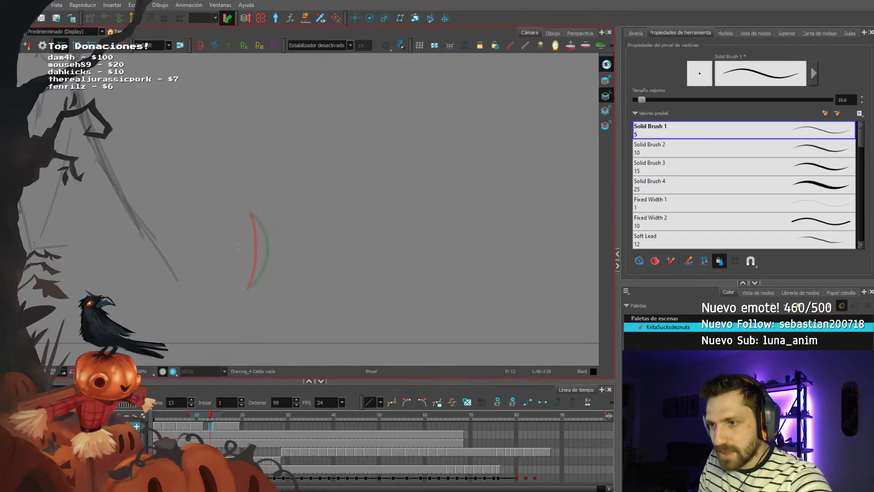
mouse_move(249, 211)
left_mouse_down()
mouse_move(262, 253)
mouse_move(248, 288)
left_mouse_up()
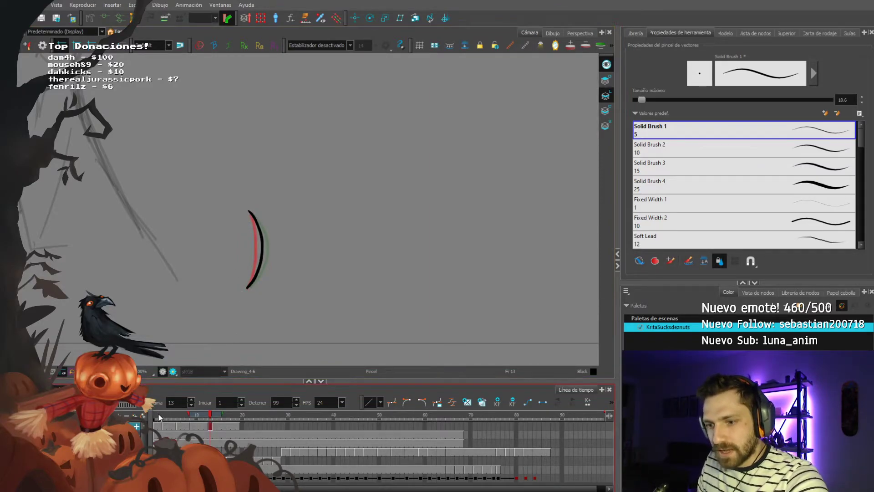
Step: Flip through the arc drawings and play the animation from the C curve to the reversed C
left_click(156, 415)
left_click(200, 427)
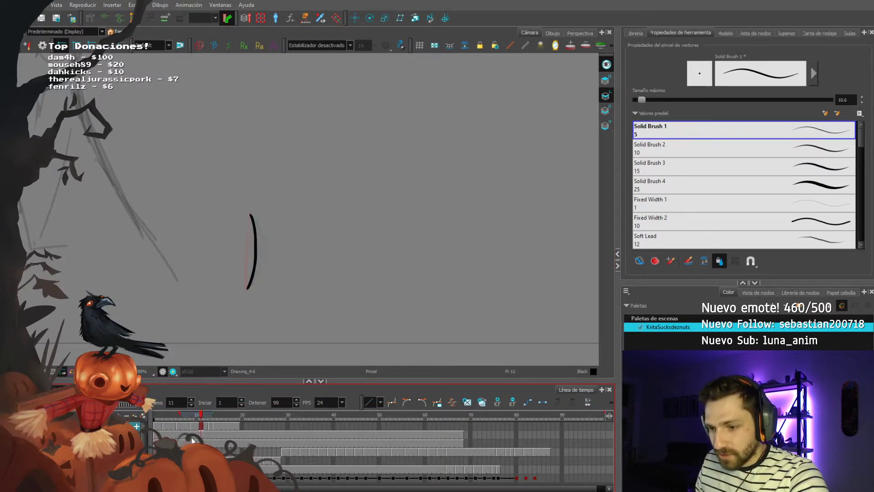
key("period")
left_click(159, 426)
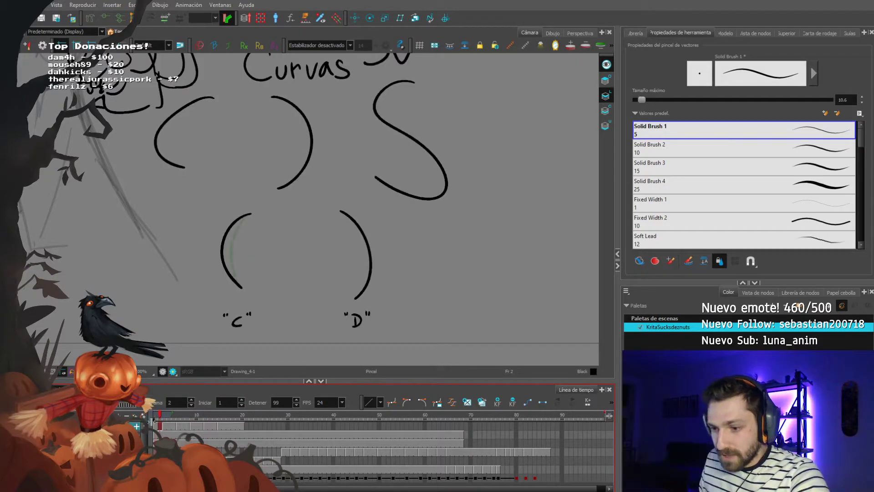
key("Return")
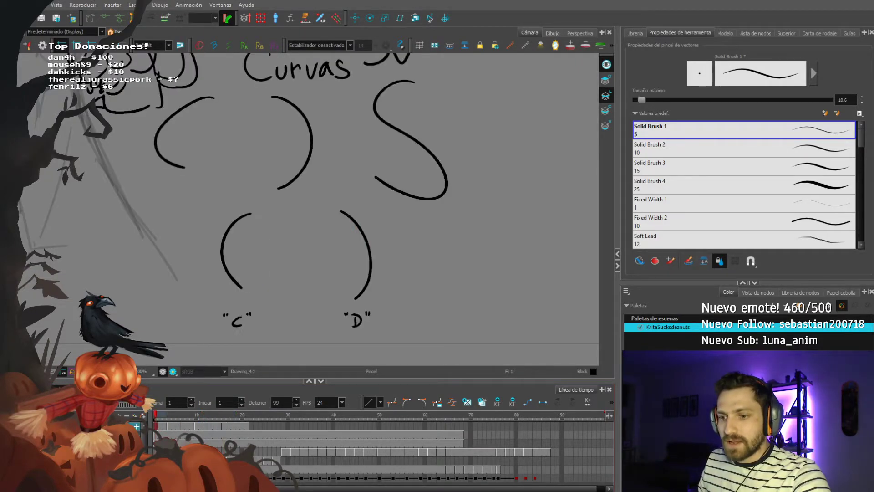
key("Return")
left_click(155, 412)
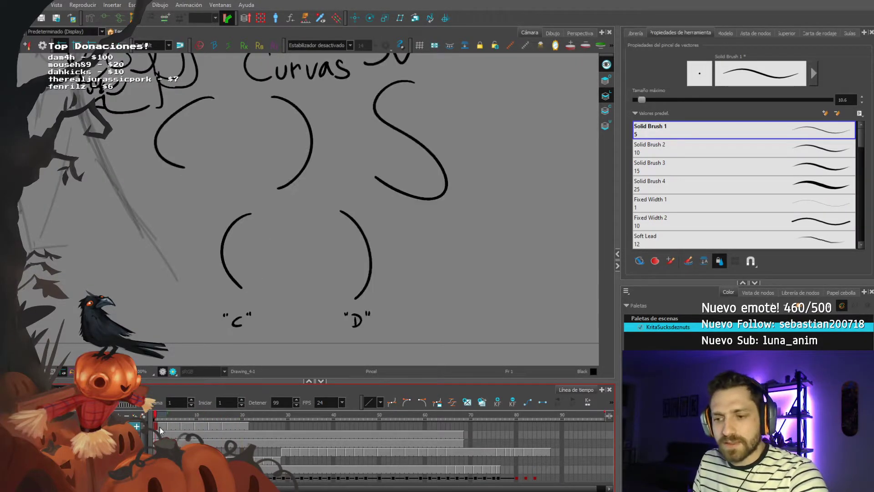
Step: Delete the in-between drawings between the C curve and the reversed C on the timeline
left_click(226, 424)
left_click_drag(223, 413, 169, 411)
key("Delete")
left_click(170, 427)
mouse_move(132, 170)
left_mouse_down()
mouse_move(138, 163)
mouse_move(168, 214)
mouse_move(163, 236)
left_mouse_up()
key("f")
key("f")
key("g")
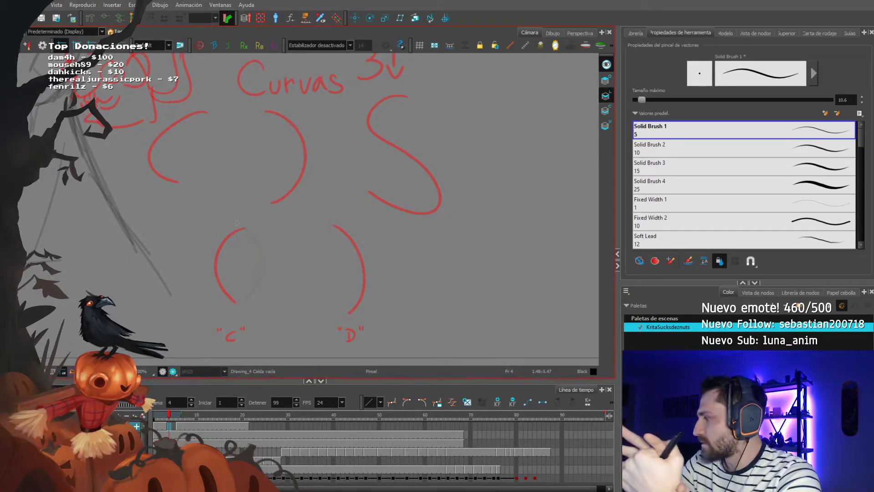
scroll(223, 279, "up", 1)
left_click_drag(262, 199, 273, 185)
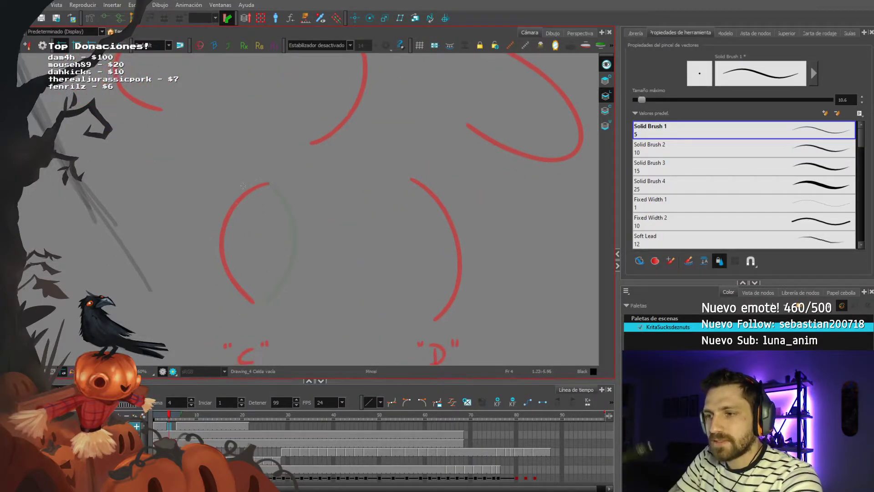
Step: Circle both ends of the C curve on frame 2 and undo the circles
left_click(160, 426)
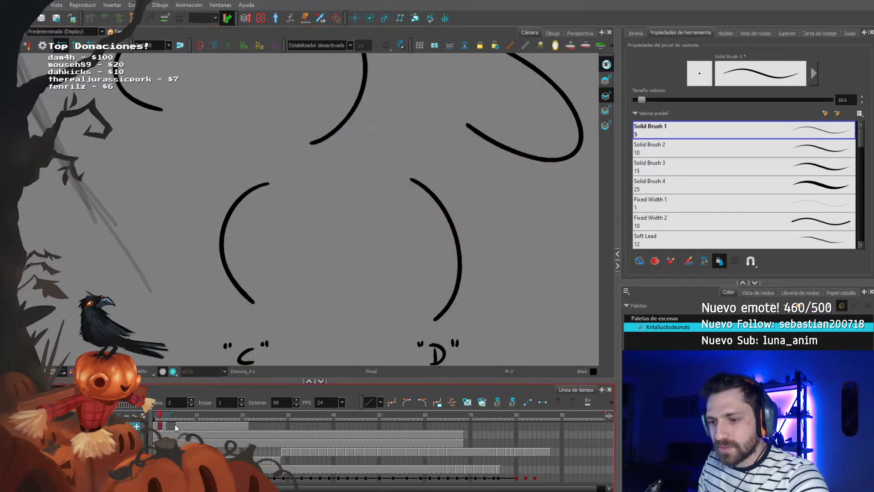
scroll(240, 202, "down", 2)
scroll(240, 203, "up", 1)
scroll(253, 283, "up", 1)
mouse_move(251, 273)
left_mouse_down()
mouse_move(251, 288)
mouse_move(248, 269)
left_mouse_up()
scroll(241, 269, "down", 1)
left_click_drag(260, 183, 259, 178)
left_click_drag(200, 154, 190, 202)
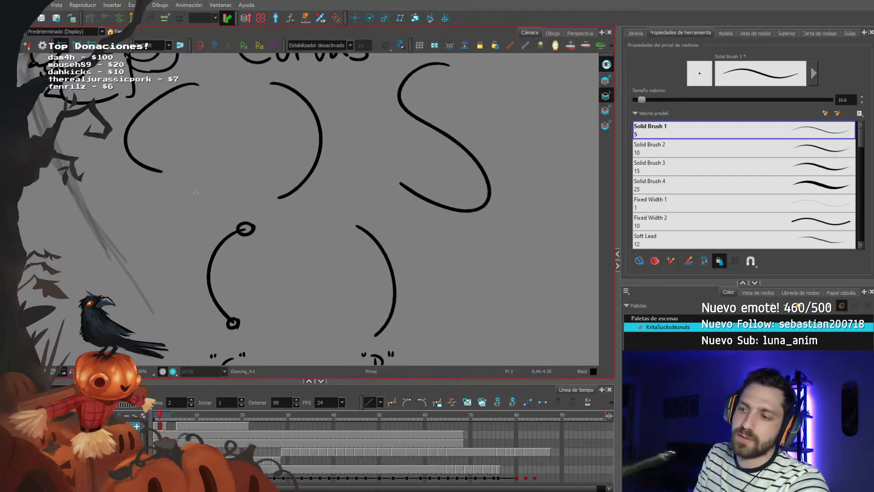
key("ctrl+z")
key("ctrl+z")
Step: Circle the root of the wavy lock above the label and undo the marks
key("1")
key("1")
key("1")
key("2")
key("2")
left_click_drag(273, 158, 304, 230)
key("1")
key("1")
key("2")
key("2")
left_click_drag(168, 96, 236, 248)
left_click_drag(198, 209, 227, 230)
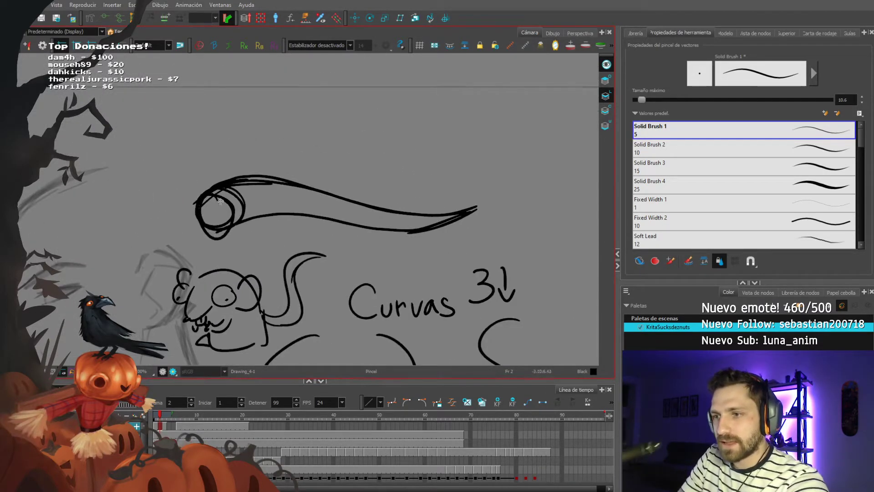
key("ctrl+z")
key("ctrl+z")
key("ctrl+z")
key("ctrl+z")
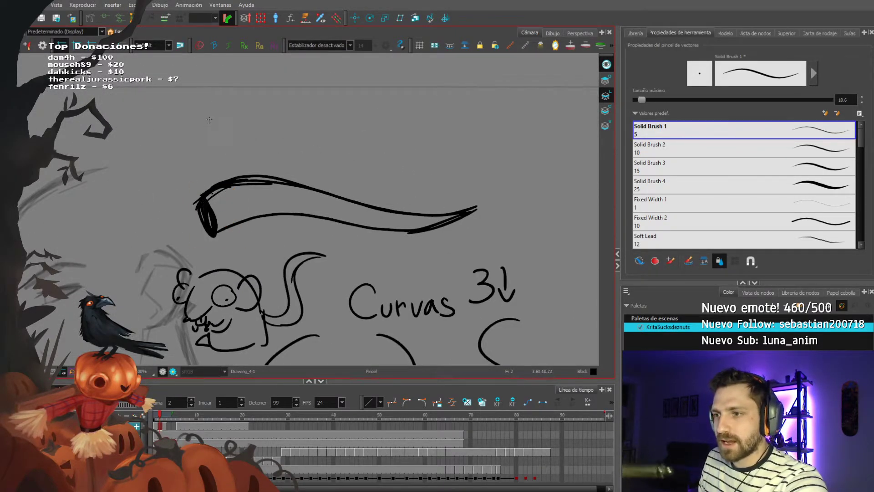
Step: Mark the lower end of the C curve with a filled anchor dot
scroll(208, 126, "down", 2)
left_click_drag(209, 316, 185, 248)
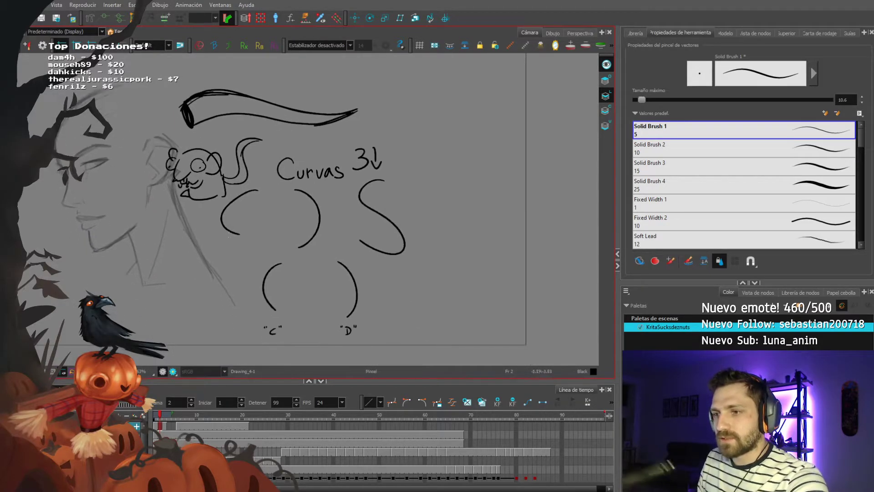
scroll(231, 236, "up", 3)
left_click_drag(235, 237, 199, 133)
left_click_drag(276, 279, 276, 281)
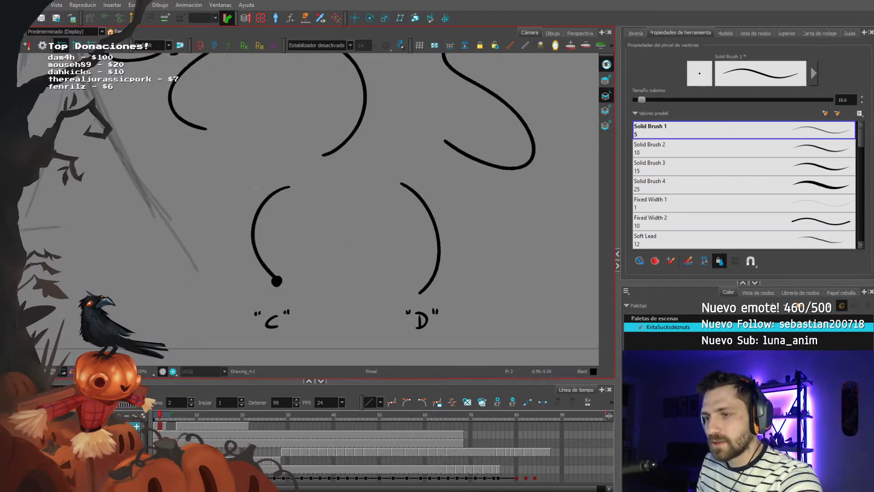
Step: On frame 6, replace the reversed C with one that starts from the anchor dot at the C's lower end
left_click_drag(167, 414, 178, 414)
key("space")
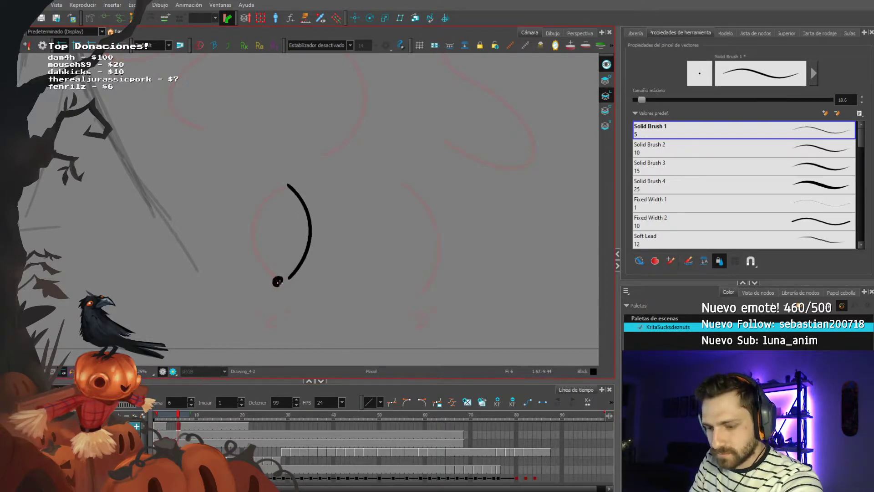
key("ctrl+z")
mouse_move(279, 281)
left_mouse_down()
mouse_move(299, 241)
mouse_move(289, 189)
left_mouse_up()
key("ctrl+z")
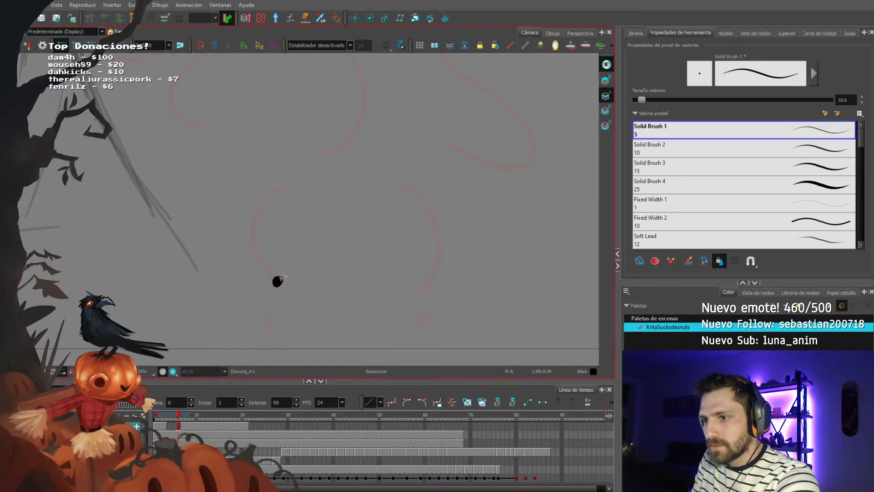
left_click_drag(306, 245, 295, 192)
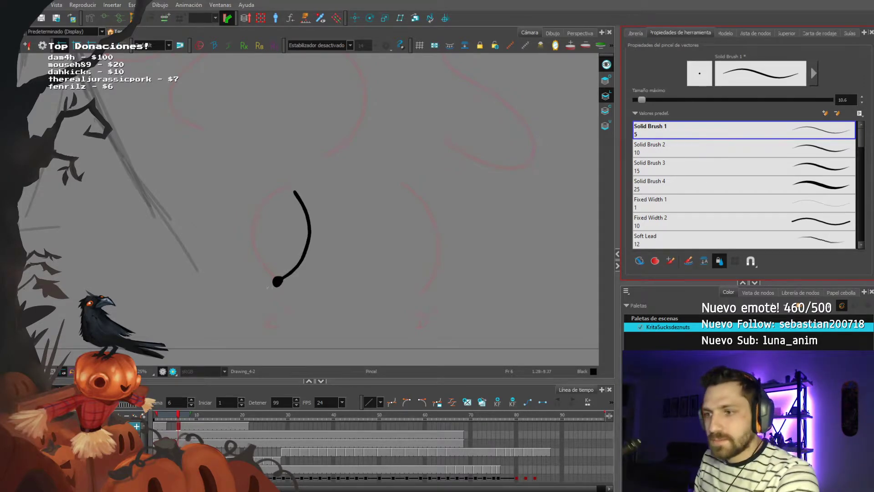
Step: On frame 4, draw an S-shaped in-between rising from the anchor dot to the C's upper end, redoing the first attempt
left_click(168, 426)
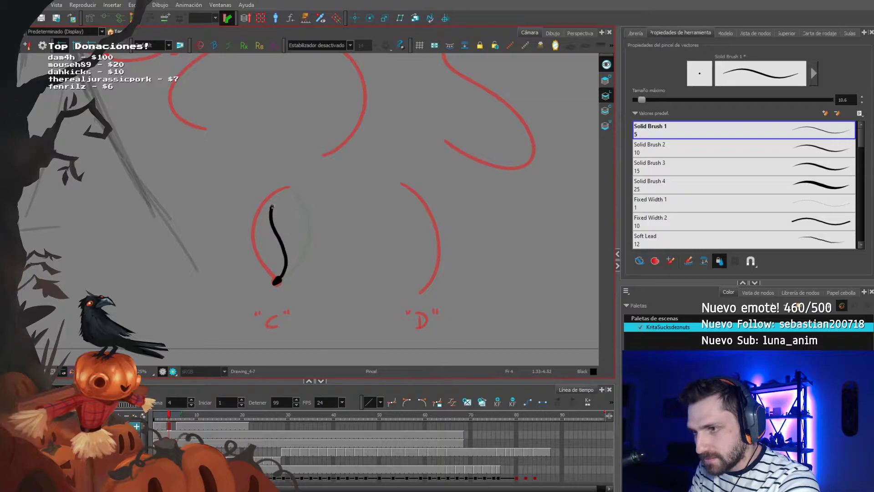
key("ctrl+z")
left_click_drag(292, 188, 283, 191)
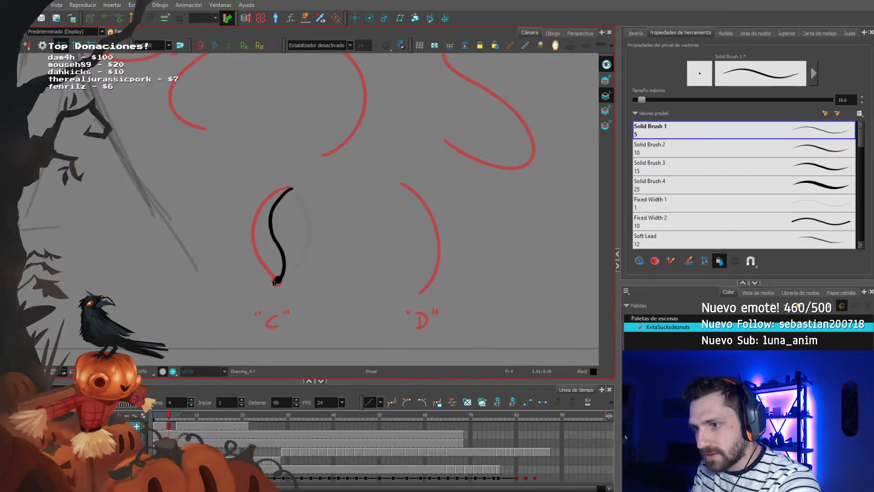
key("alt+s")
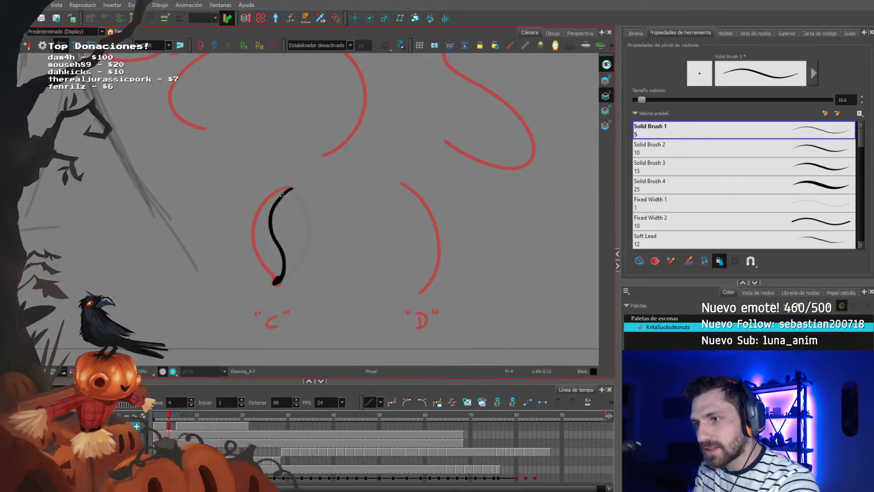
left_click_drag(230, 195, 231, 197)
left_click_drag(253, 304, 269, 297)
Step: Extend the S in-between's exposure, clear frame 3, and draw an in-between there close to the C curve, rising from the anchor dot
left_click(171, 426)
key("plus")
key("plus")
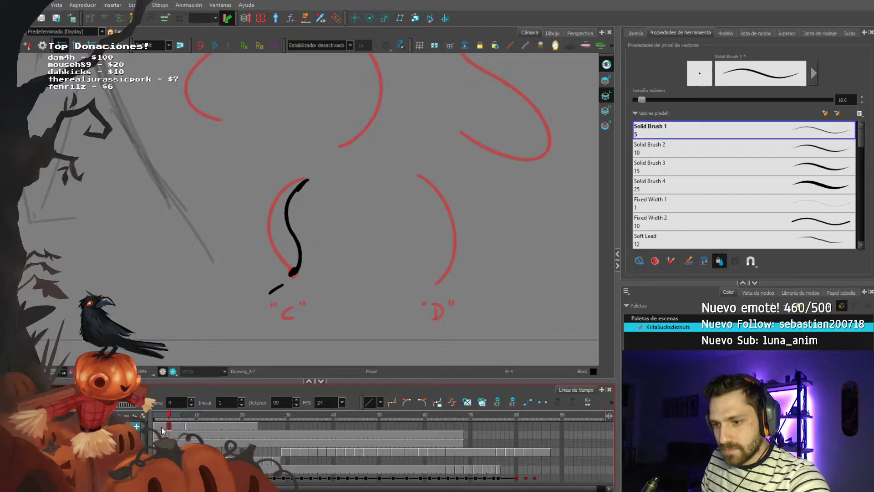
left_click(162, 426)
key("Delete")
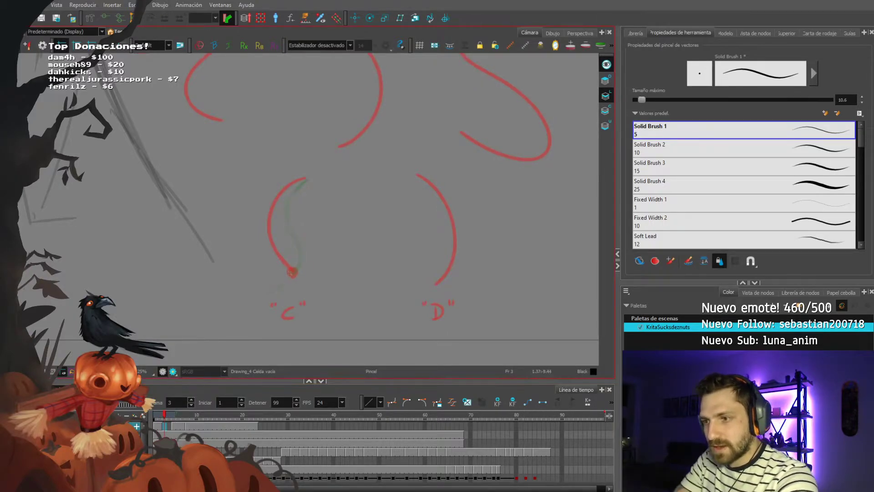
left_click_drag(293, 272, 275, 207)
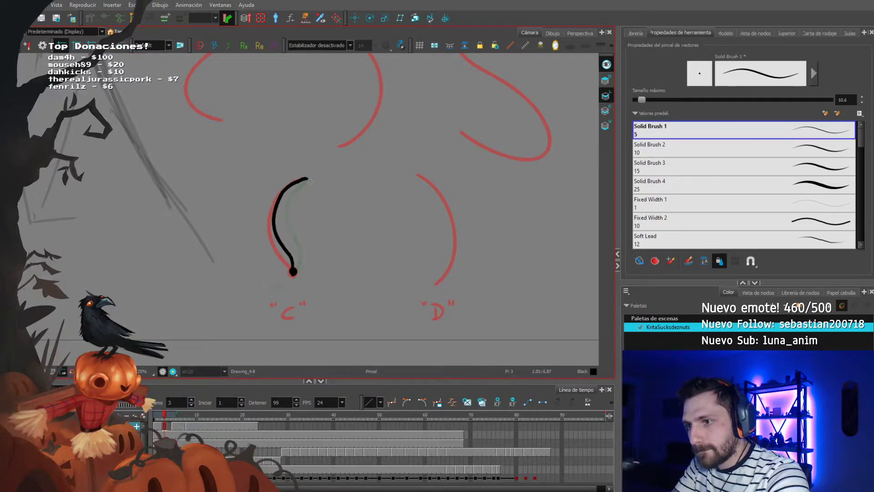
Step: Sketch short guide marks beside the frame 3 in-between and undo them
left_click_drag(253, 225, 252, 264)
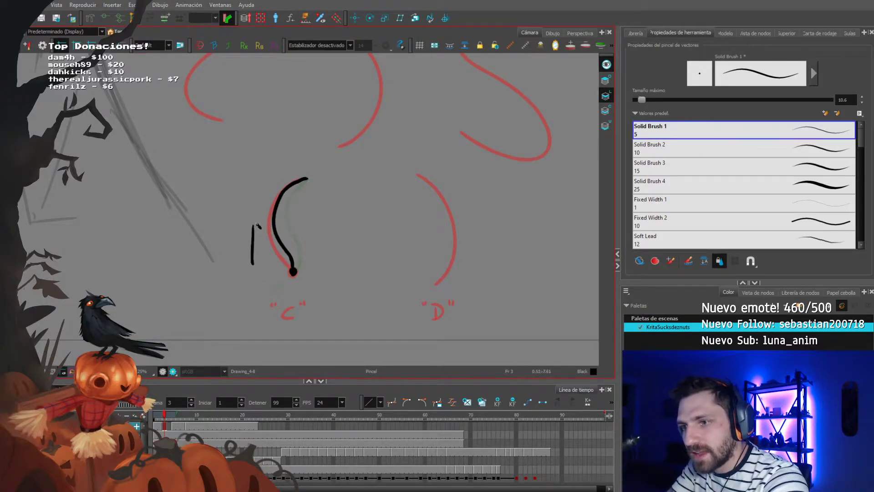
left_click_drag(280, 223, 283, 230)
key("ctrl+z")
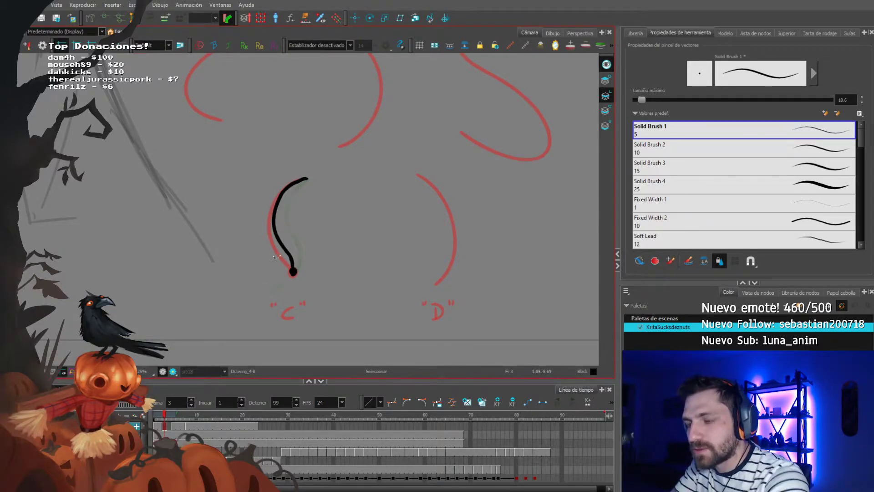
Step: Add exposure after the S in-between and, on frame 7, draw a second S-shaped in-between bulging toward the reversed C
left_click(170, 428)
key("F5")
left_click(182, 425)
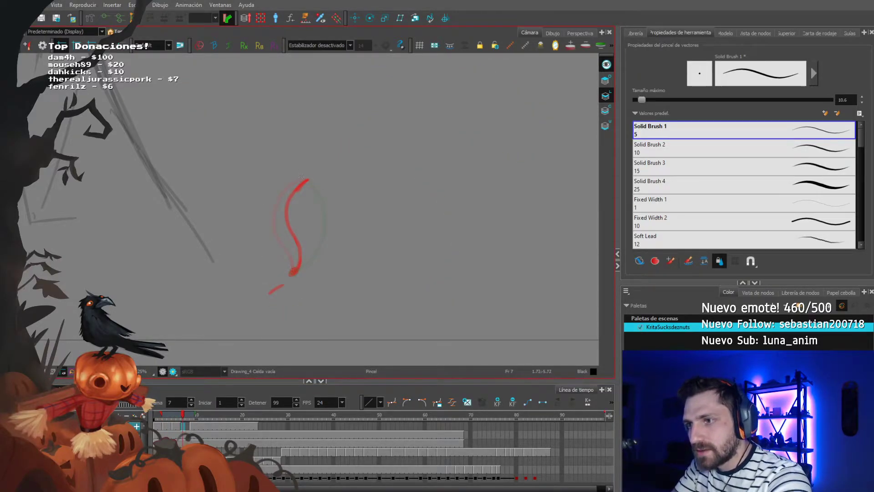
key("alt+s")
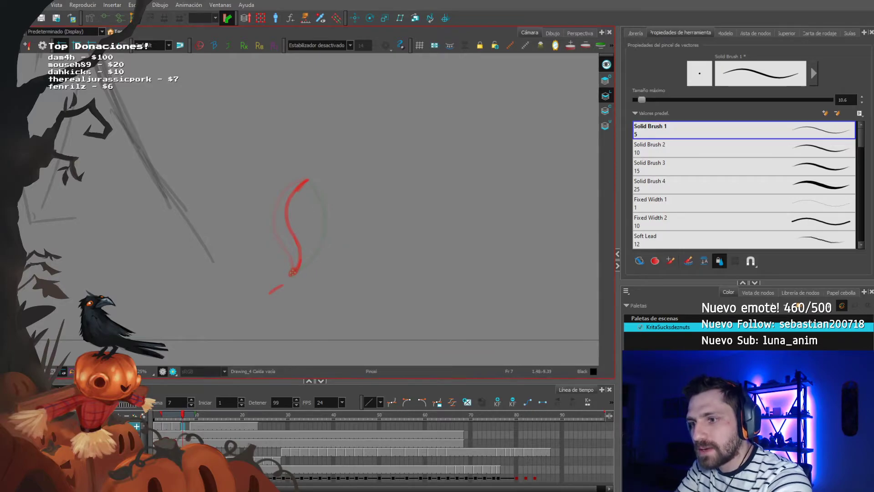
left_click_drag(305, 192, 308, 178)
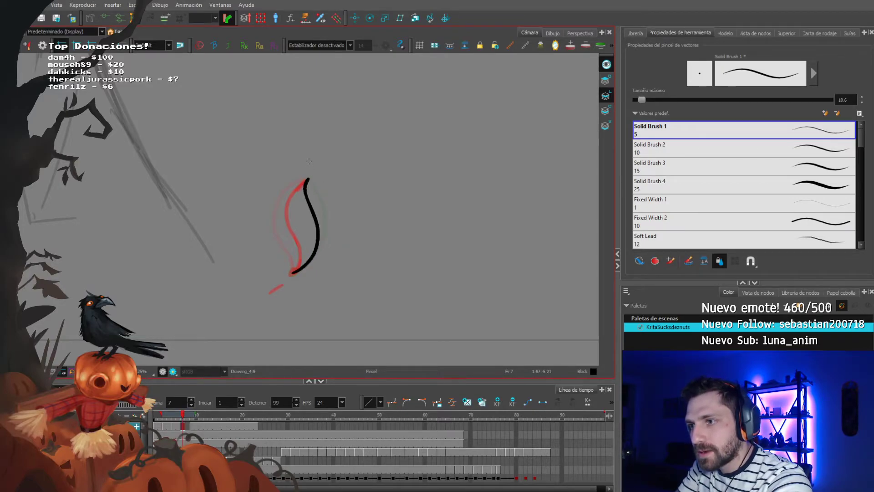
Step: Extend the exposure of the first four curve drawings by one frame each and play the animation from frame 1
left_click(189, 427)
left_click(156, 426)
key("plus")
left_click(171, 424)
key("plus")
left_click(184, 426)
key("plus")
left_click(196, 426)
key("plus")
left_click(157, 414)
key("shift+Return")
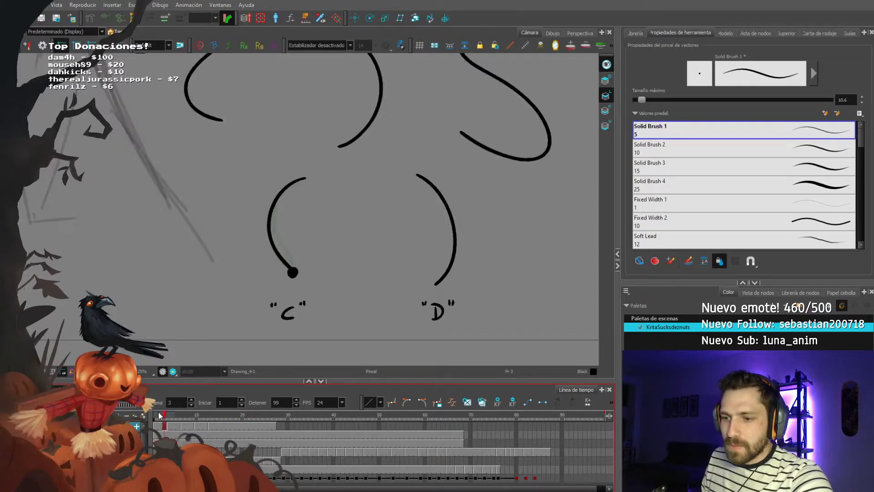
key("Return")
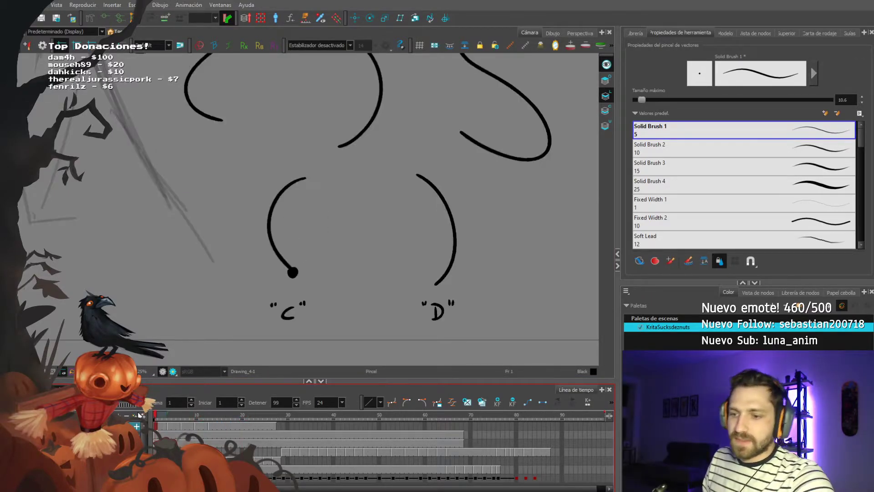
Step: Flip through the opening frames to examine how the C curve turns into the in-between on frame 4
mouse_move(265, 185)
left_mouse_down()
mouse_move(272, 161)
mouse_move(289, 189)
mouse_move(273, 175)
left_mouse_up()
mouse_move(245, 170)
left_mouse_down()
mouse_move(241, 161)
mouse_move(236, 173)
left_mouse_up()
key("comma")
key("period")
key("comma")
key("period")
key("1")
key("2")
key("2")
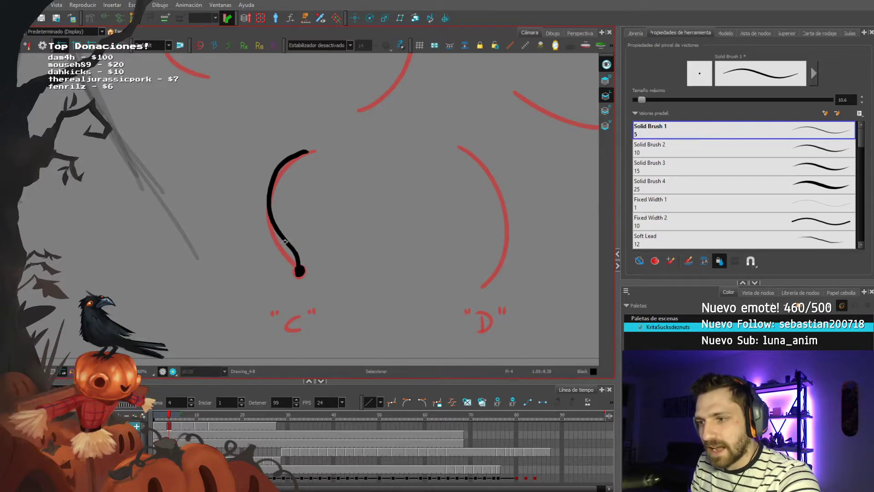
left_click_drag(231, 233, 221, 235)
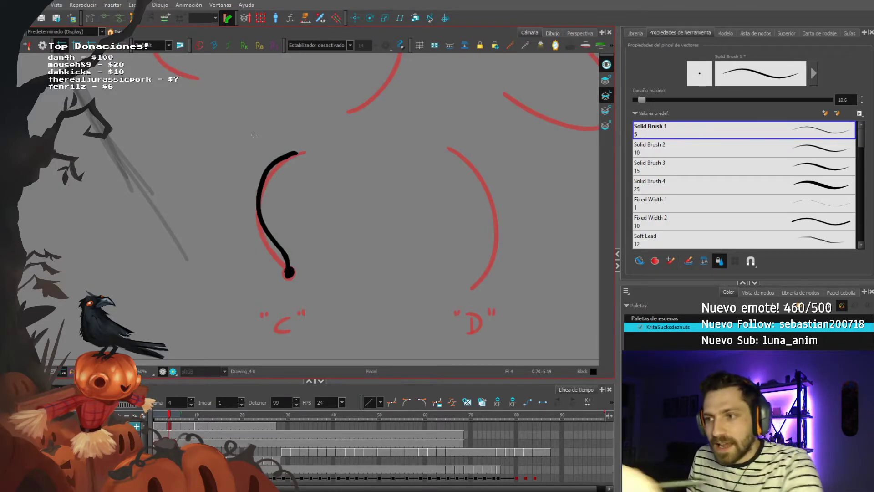
key("ctrl+z")
mouse_move(267, 149)
left_mouse_down()
mouse_move(261, 157)
mouse_move(284, 150)
left_mouse_up()
left_click_drag(203, 159, 184, 201)
key("ctrl+z")
key("ctrl+z")
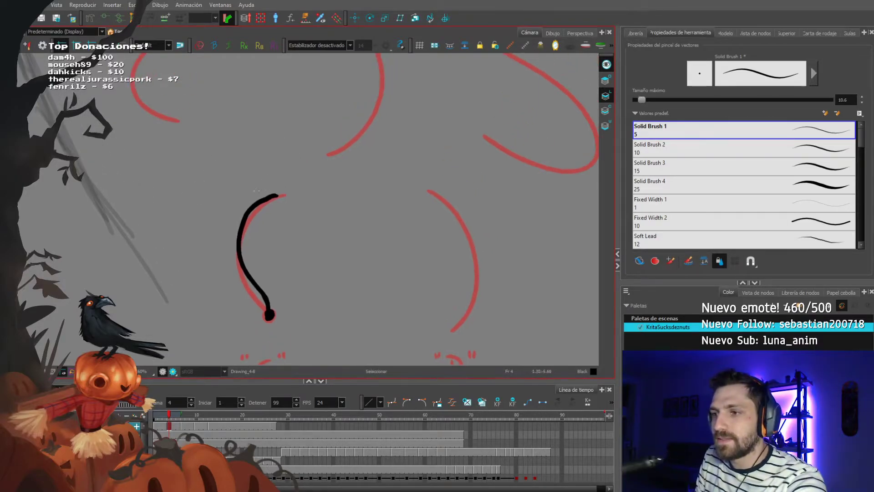
Step: On frame 7, delete the S in-between's curve and redraw it from the anchor dot, bulging near the base with its tip trailing toward the C side
key("comma")
key("period")
key("period")
key("period")
key("period")
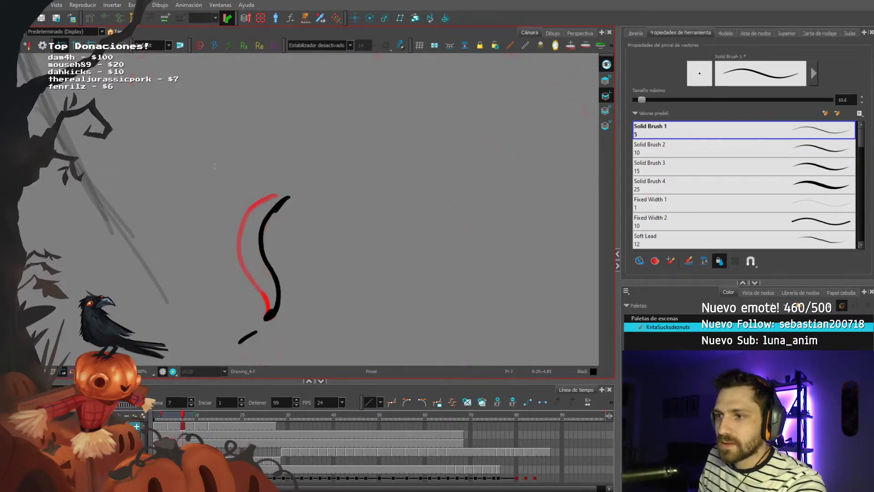
key("Delete")
mouse_move(279, 246)
left_mouse_down()
mouse_move(252, 208)
mouse_move(275, 314)
mouse_move(281, 288)
left_mouse_up()
key("ctrl+z")
key("alt+b")
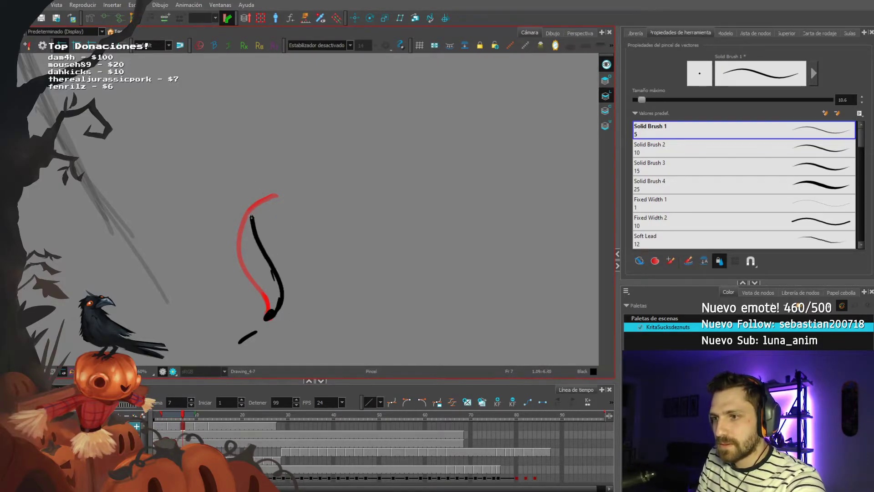
Step: On frame 10, delete the curve and redraw it as a shallower S with its tip near frame 7's tip, redoing the first attempts
key("period")
key("period")
key("period")
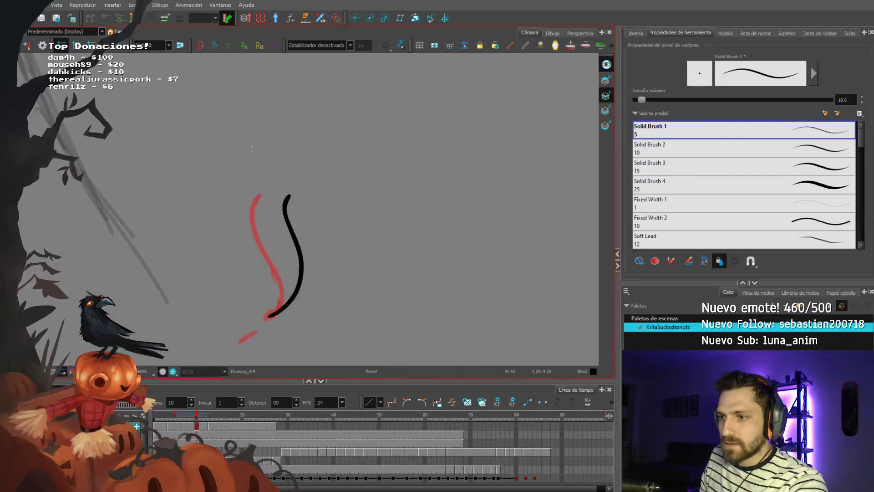
left_click_drag(208, 413, 222, 413)
key("ctrl+a")
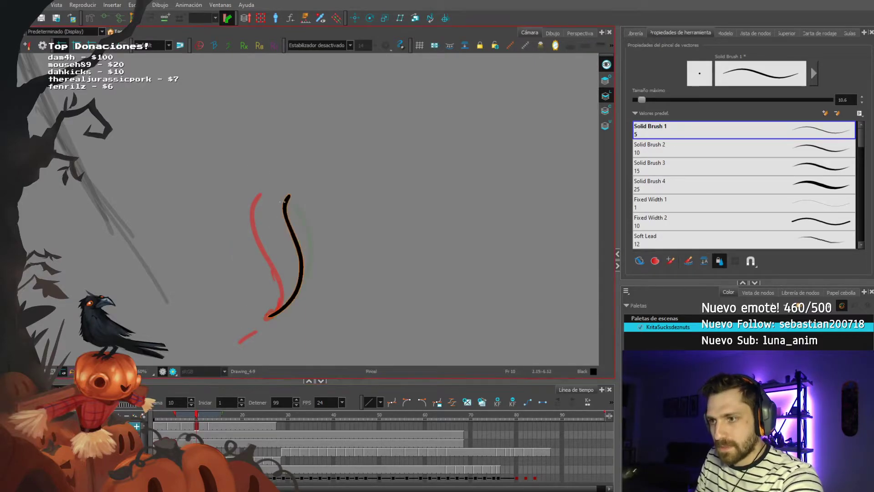
key("Delete")
mouse_move(274, 313)
left_mouse_down()
mouse_move(290, 291)
mouse_move(289, 243)
left_mouse_up()
key("ctrl+z")
mouse_move(296, 287)
left_mouse_down()
mouse_move(291, 253)
mouse_move(259, 195)
left_mouse_up()
key("ctrl+z")
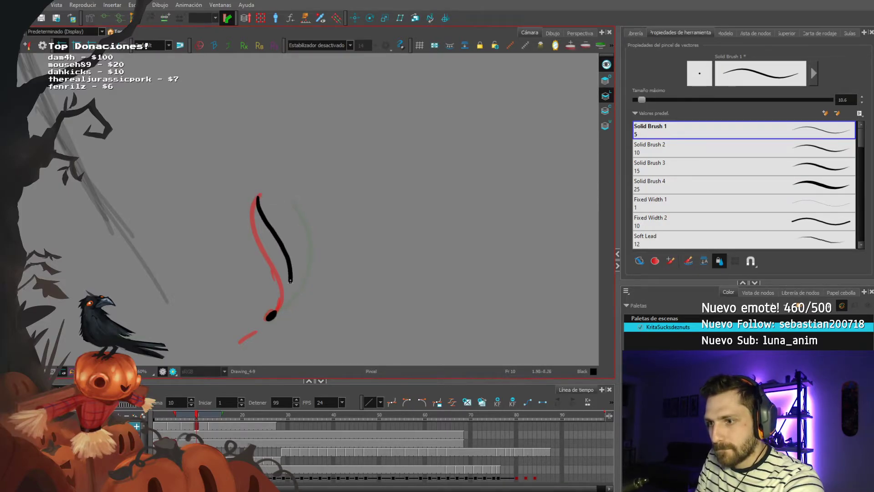
Step: On frame 13, draw an in-between from the anchor dot close to the reversed C, undoing the failed stroke
left_click(210, 425)
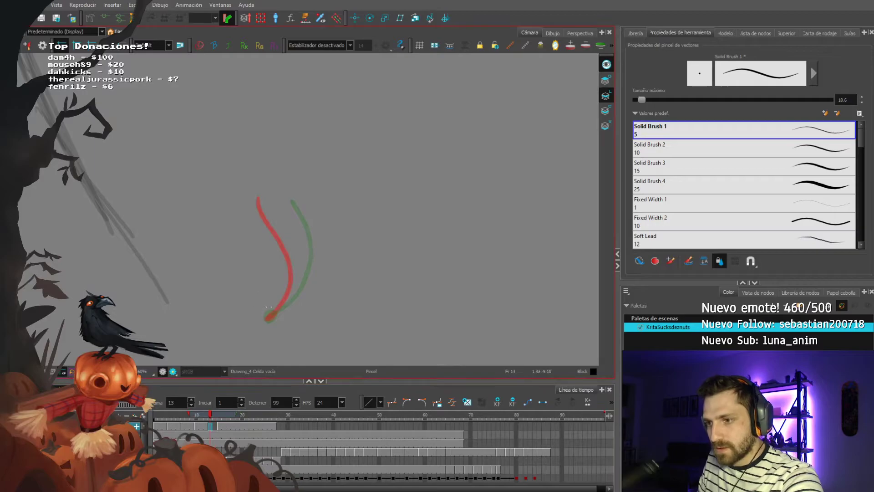
left_click_drag(276, 312, 296, 290)
mouse_move(304, 248)
left_mouse_down()
mouse_move(292, 203)
mouse_move(300, 276)
mouse_move(272, 315)
left_mouse_up()
key("ctrl+z")
left_click(214, 425)
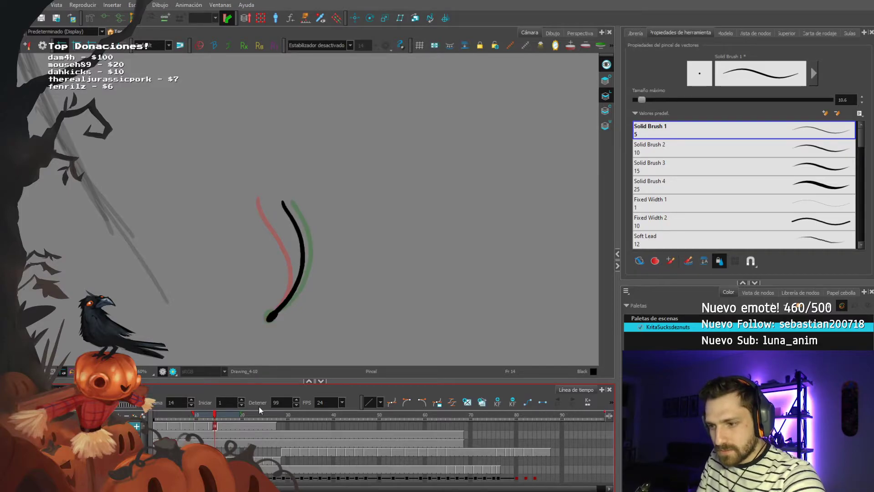
Step: Play back the C-to-reversed-C animation several times from frame 1 to check the motion
key("Return")
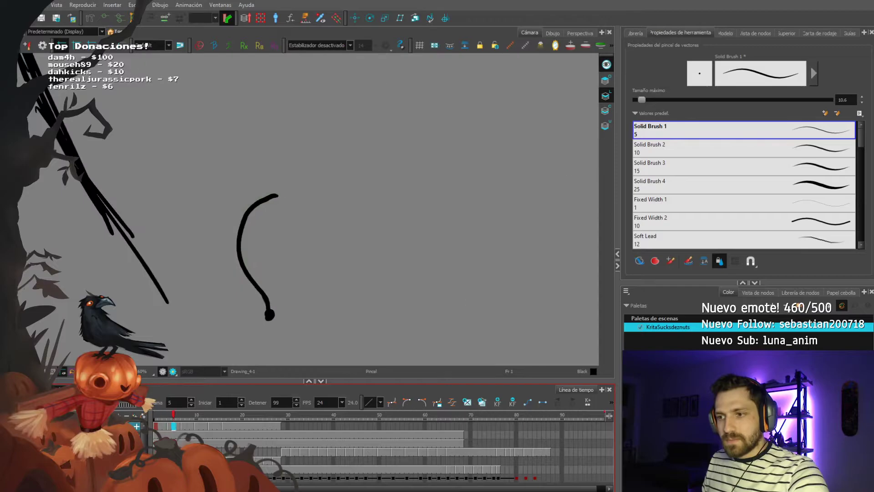
key("Return")
left_click(224, 426)
mouse_move(167, 419)
left_mouse_down()
mouse_move(155, 418)
mouse_move(230, 419)
mouse_move(155, 418)
left_mouse_up()
scroll(46, 315, "down", 4)
key("Return")
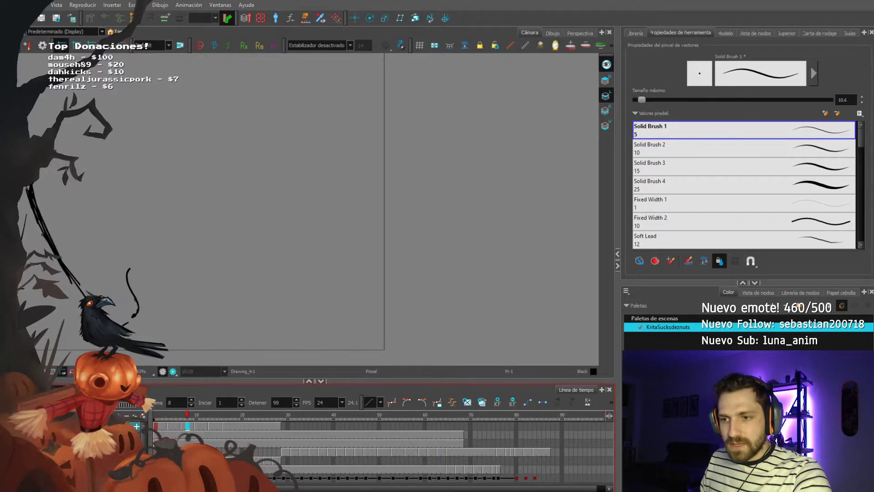
left_click(155, 415)
key("Return")
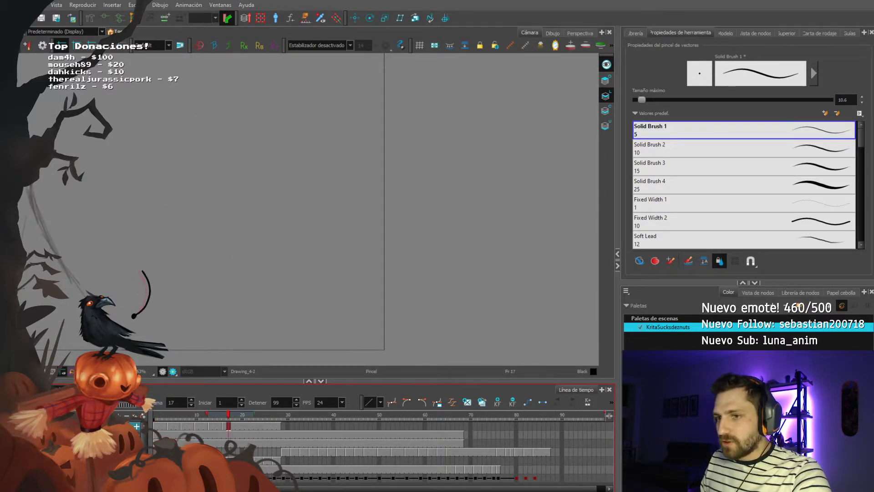
Step: Delete all the curve drawings from frame 4 onward in the drawing layer
left_click_drag(88, 290, 164, 322)
key("comma")
key("comma")
key("comma")
key("comma")
key("comma")
key("comma")
key("comma")
key("comma")
key("comma")
key("comma")
key("comma")
key("comma")
key("comma")
key("comma")
left_click_drag(170, 426, 390, 426)
key("Delete")
Step: On frame 2, delete the curve notes and doodles around the hair lock, and replace its oval root with an open curve
key("comma")
key("comma")
key("1")
key("1")
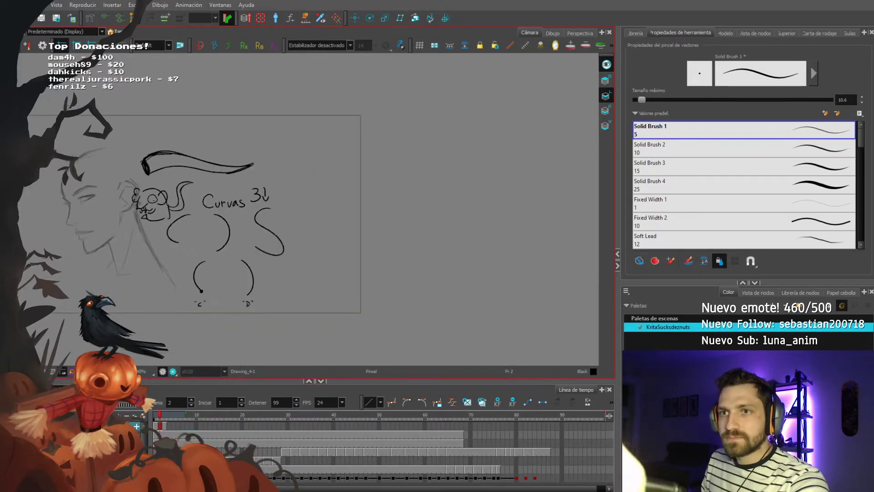
key("alt+s")
mouse_move(88, 198)
left_mouse_down()
mouse_move(253, 186)
mouse_move(87, 196)
left_mouse_up()
key("Delete")
key("2")
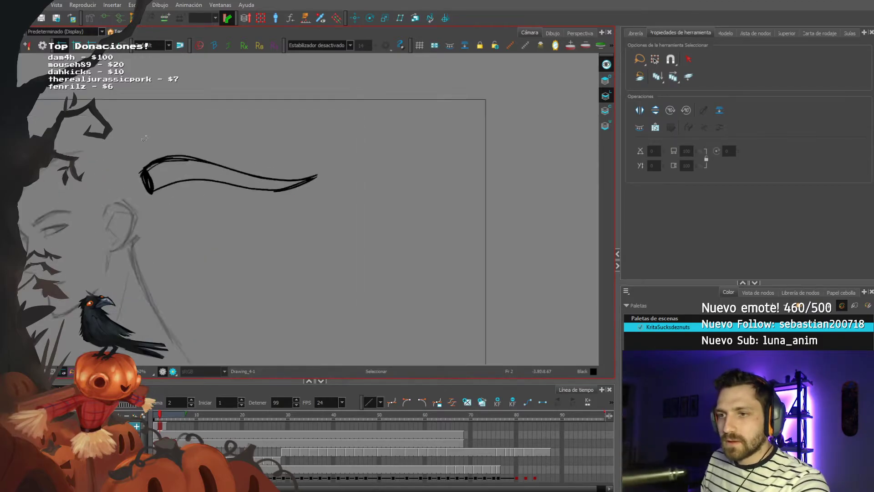
scroll(145, 138, "up", 3)
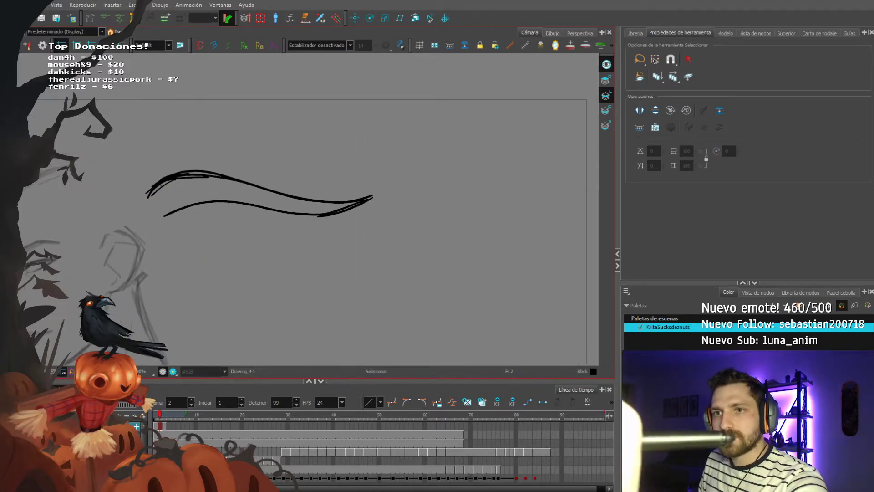
key("alt+b")
left_click_drag(153, 213, 167, 213)
Step: On frame 4, draw the hair lock as a C arching upward from the same root, with both edges meeting at the tip
key("period")
key("period")
left_click_drag(184, 174, 377, 195)
key("ctrl+z")
mouse_move(156, 191)
left_mouse_down()
mouse_move(302, 161)
mouse_move(365, 188)
left_mouse_up()
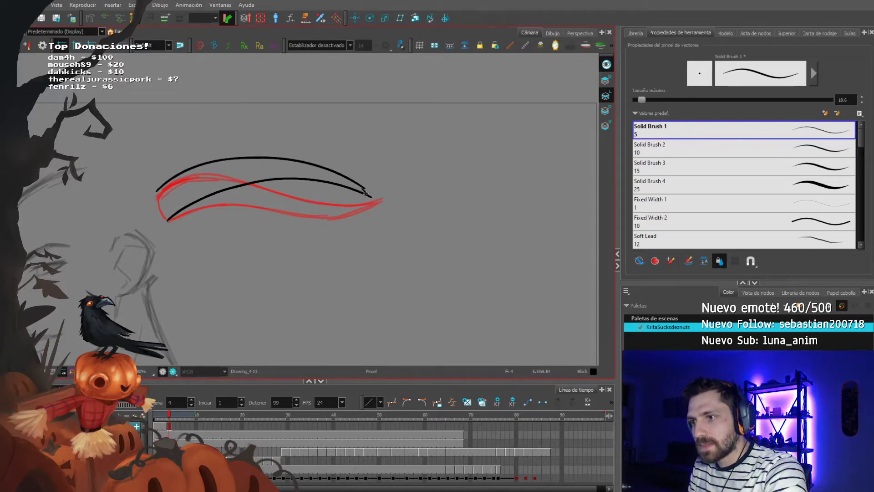
mouse_move(158, 191)
left_mouse_down()
mouse_move(157, 209)
mouse_move(167, 219)
left_mouse_up()
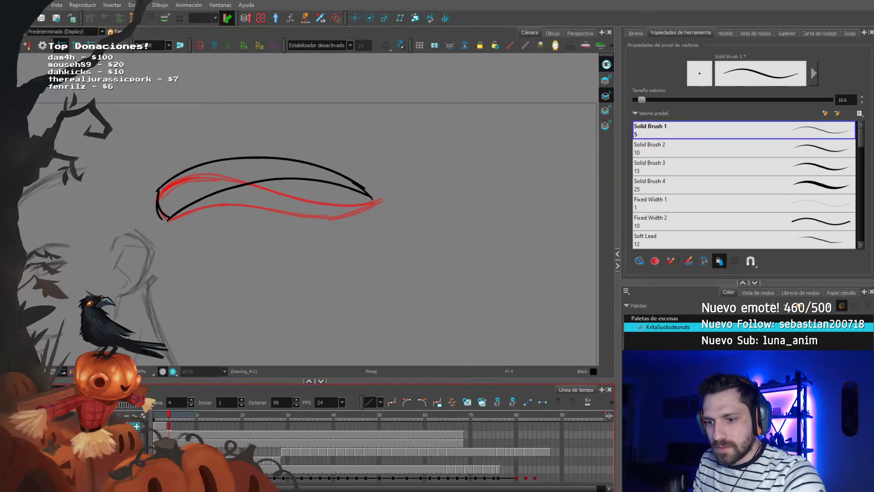
Step: Clear the S-shaped lock from the opening frames and, on frame 5, draw the lock as a C bowing downward from the same root
left_click(156, 426)
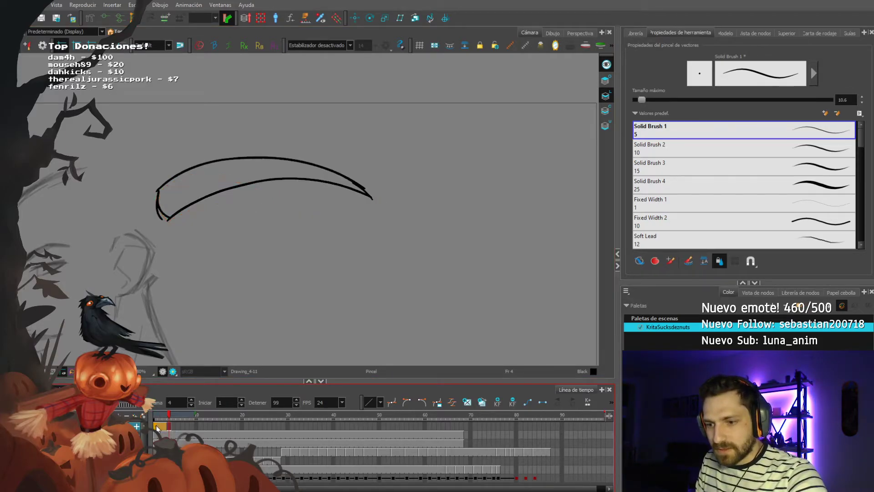
left_click(173, 426)
mouse_move(158, 192)
left_mouse_down()
mouse_move(167, 223)
mouse_move(331, 232)
left_mouse_up()
key("ctrl+z")
mouse_move(162, 193)
left_mouse_down()
mouse_move(220, 216)
mouse_move(366, 207)
left_mouse_up()
mouse_move(165, 222)
left_mouse_down()
mouse_move(230, 241)
mouse_move(277, 240)
left_mouse_up()
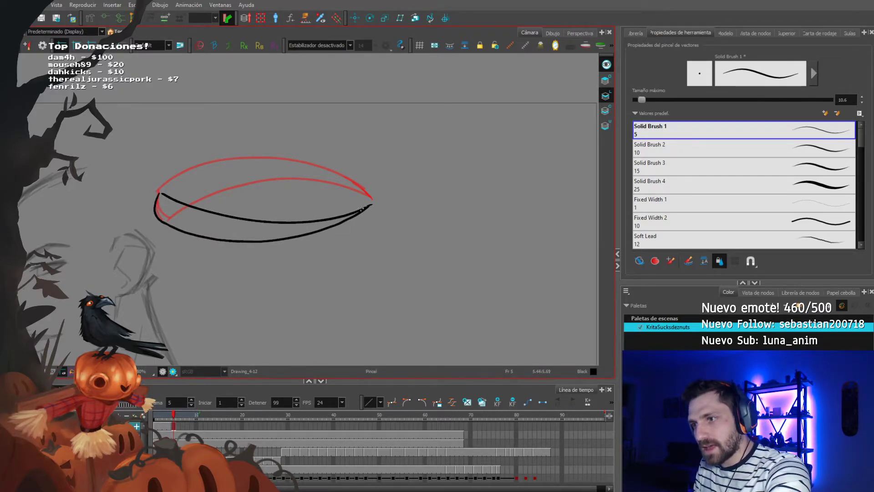
key("comma")
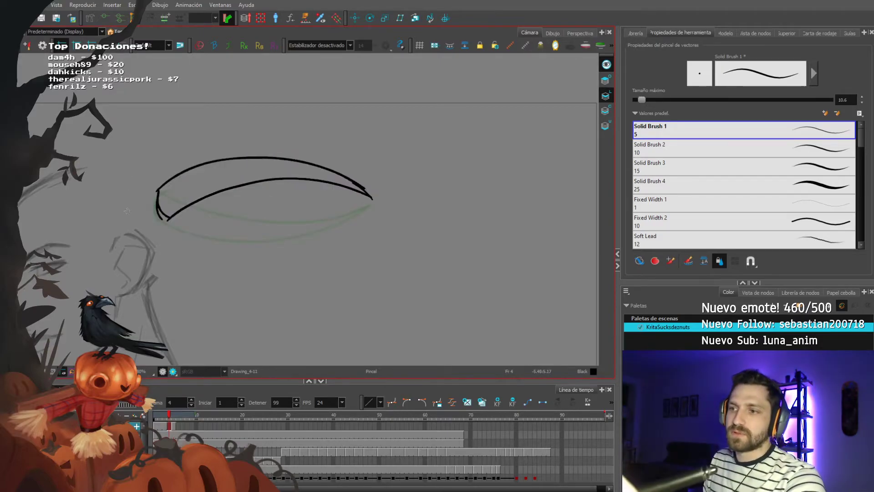
Step: Extend the downward lock's exposure and open empty cells from frame 4 between the two lock poses
left_click(320, 428)
key("F5")
left_click(161, 426)
key("period")
left_click_drag(162, 189, 159, 191)
key("ctrl+z")
left_click(182, 427)
key("alt+shift+r")
left_click(170, 426)
key("alt+shift+r")
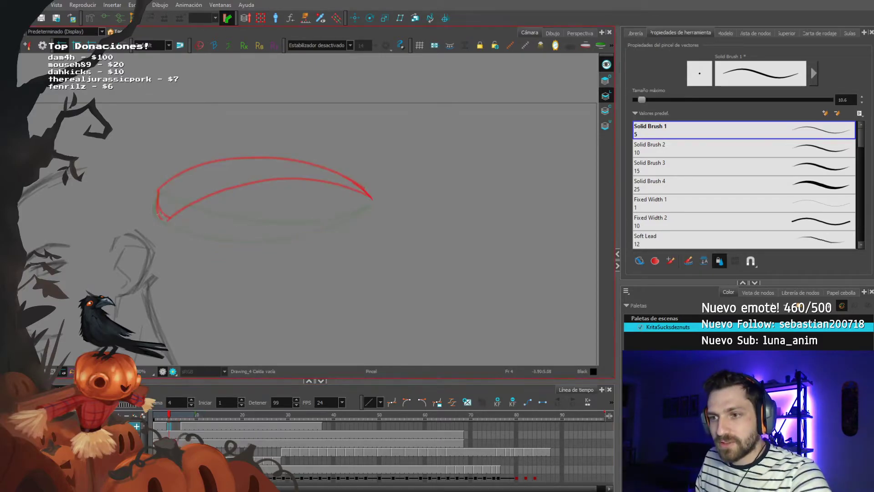
Step: On frame 4, draw an S-shaped lock in-between whose root dips while the outer half still arches upward, and flip to compare it
left_click_drag(157, 190, 158, 222)
key("ctrl+z")
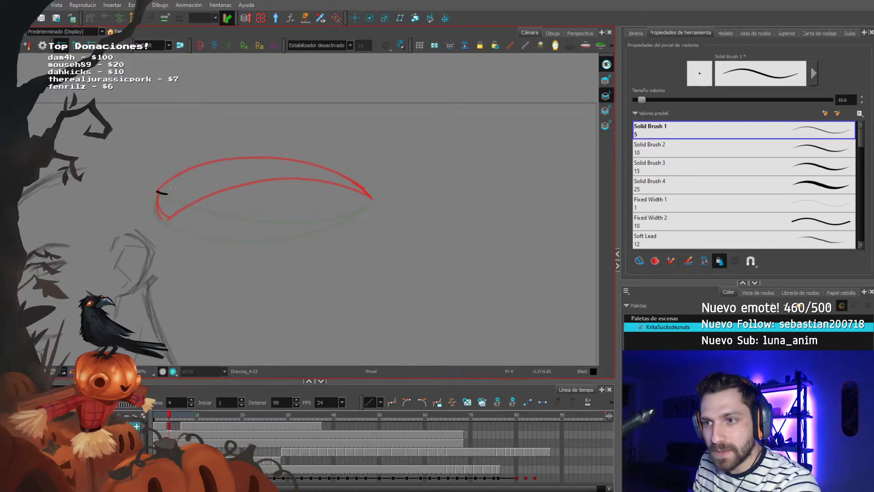
mouse_move(157, 191)
left_mouse_down()
mouse_move(173, 193)
mouse_move(156, 210)
mouse_move(166, 221)
left_mouse_up()
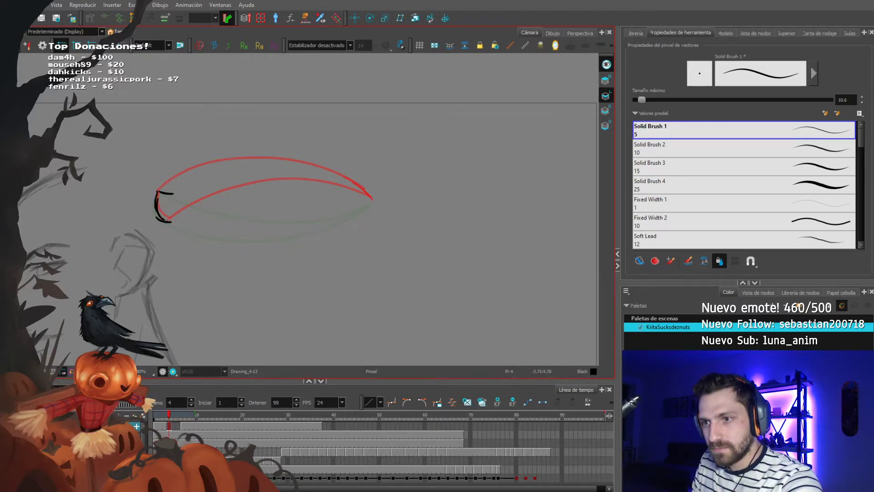
left_click_drag(158, 191, 175, 193)
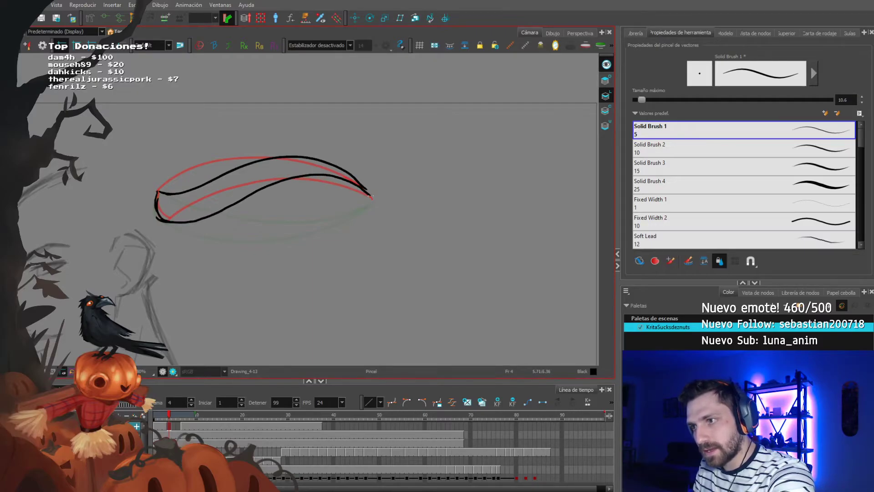
key("comma")
key("period")
Step: On frame 7, draw a second S-shaped lock in-between with a deeper dip near the root and a raised tip, redoing its lower edge
left_click(179, 427)
left_click(184, 430)
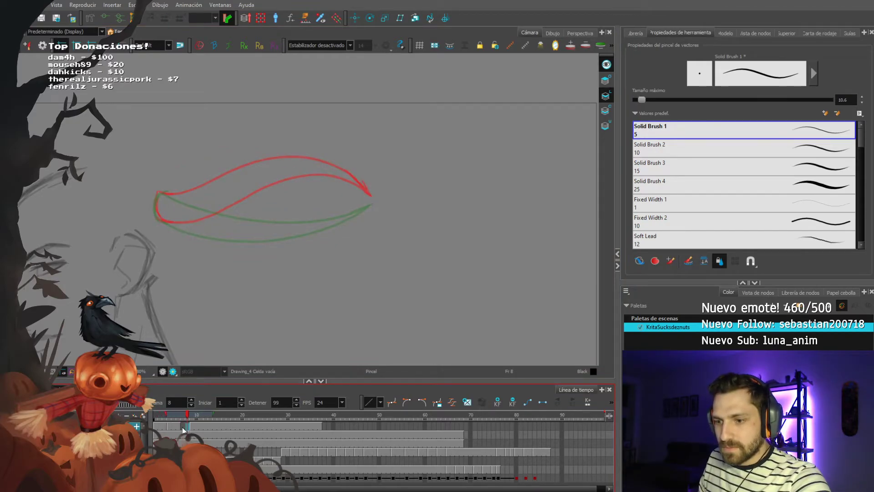
left_click(183, 430)
mouse_move(161, 193)
left_mouse_down()
mouse_move(159, 219)
mouse_move(164, 194)
mouse_move(190, 204)
left_mouse_up()
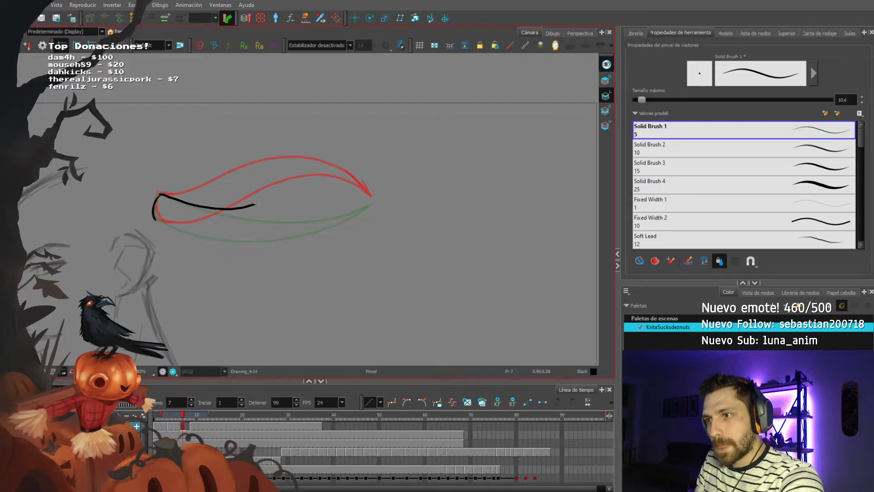
left_click_drag(154, 219, 166, 222)
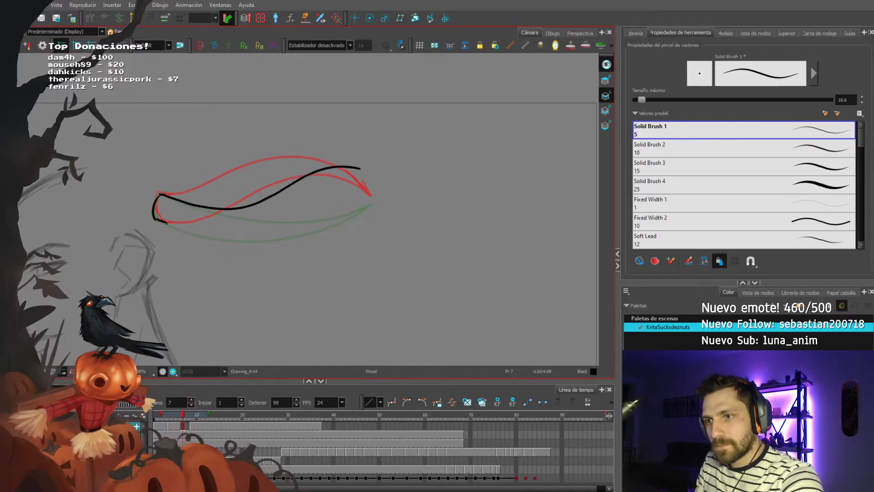
key("ctrl+z")
left_click_drag(154, 218, 186, 228)
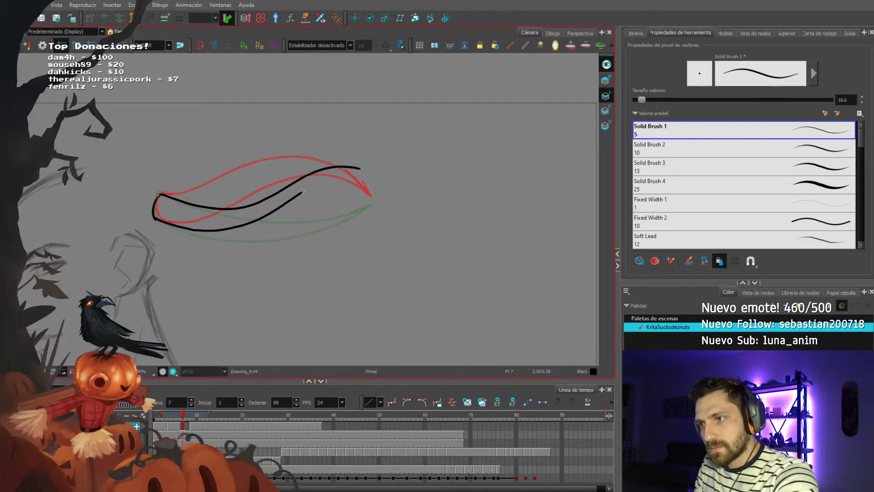
Step: Add exposure and, on frame 10, draw a lock in-between near the downward C, then extend its tip slightly outward
left_click(187, 425)
key("F5")
key("plus")
left_click(197, 426)
left_click_drag(155, 219, 160, 195)
key("ctrl+z")
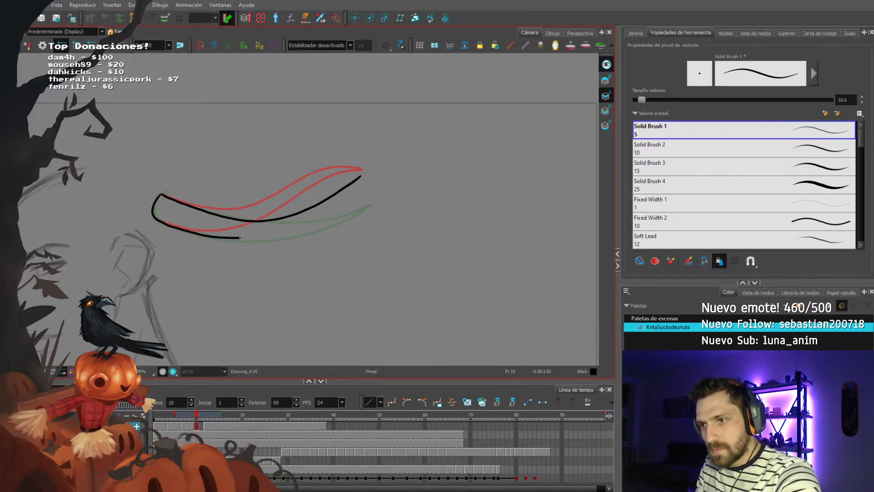
left_click(331, 196, "ctrl")
left_click_drag(363, 184, 362, 189)
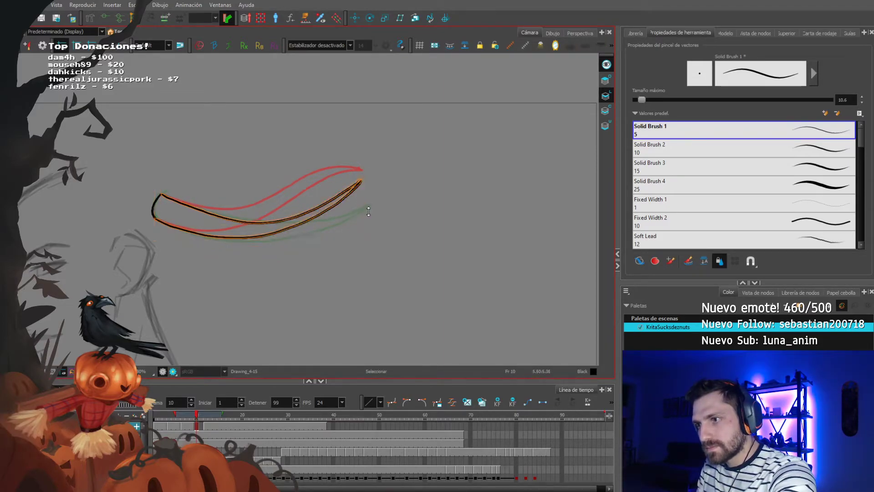
key("alt+b")
Step: Extend the last lock in-between's exposure by one frame and return to frame 1
left_click(198, 428)
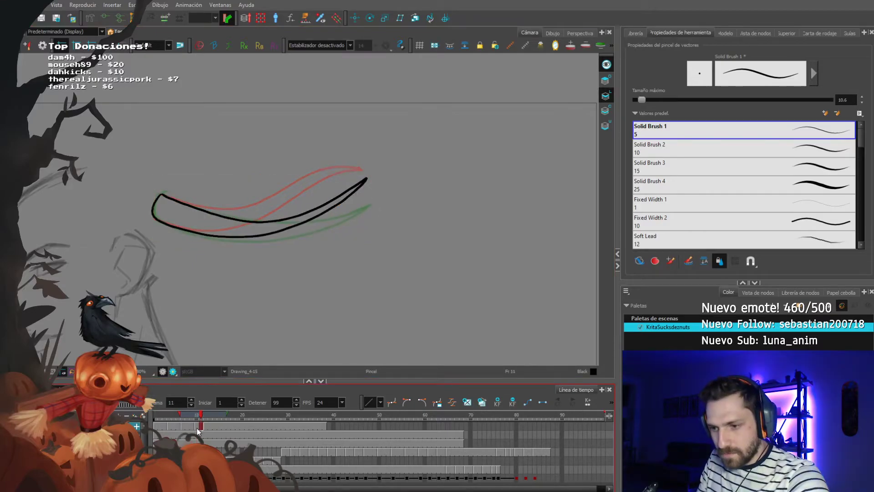
left_click(209, 427)
left_click(157, 417)
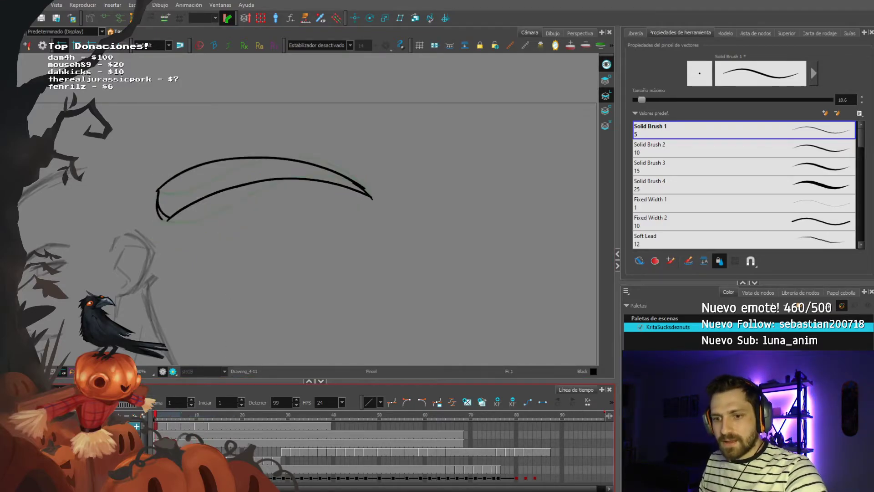
Step: Play back the hair lock's transition from the upward C to the downward C
key("shift+Return")
key("shift+Return")
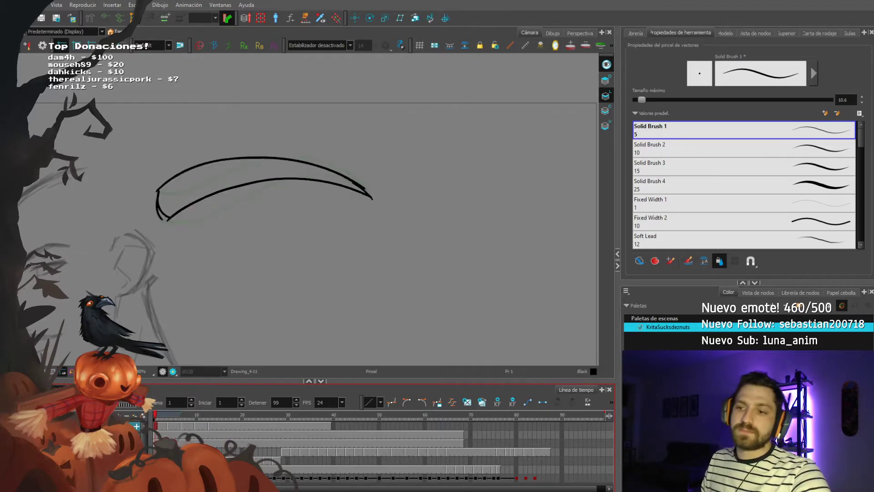
key("shift+Return")
key("shift+Return")
Step: Copy the opening upward C lock as a key after the downward C, leaving frame 15 blank for an in-between
left_click(210, 425)
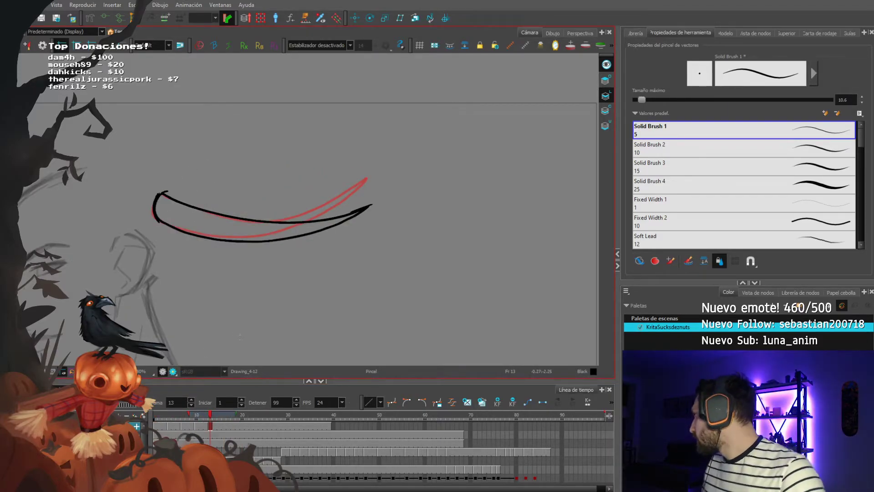
left_click(215, 425)
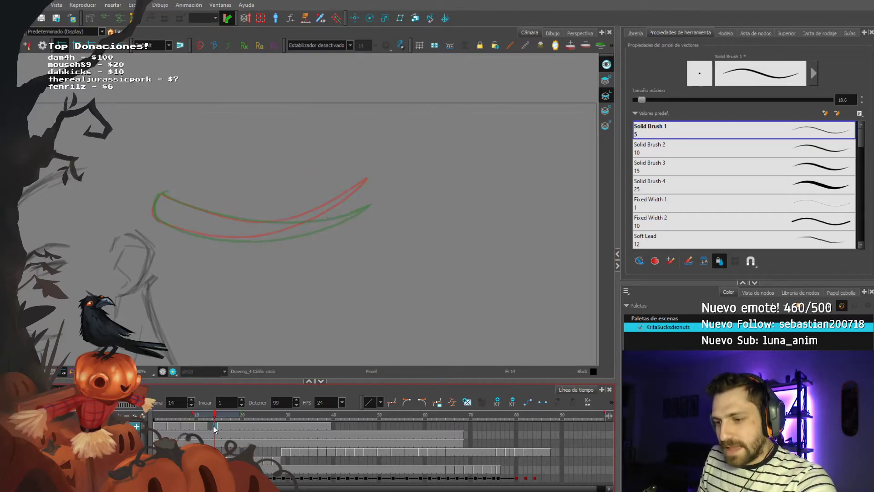
left_click(218, 426)
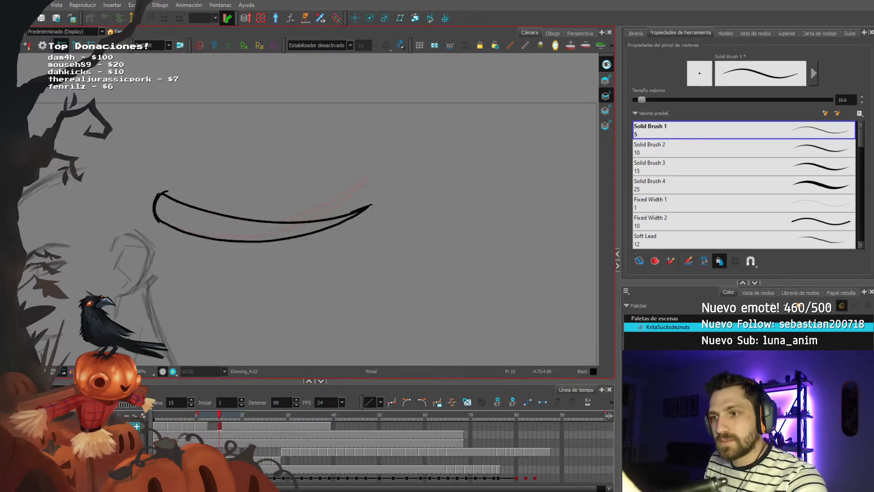
key("F5")
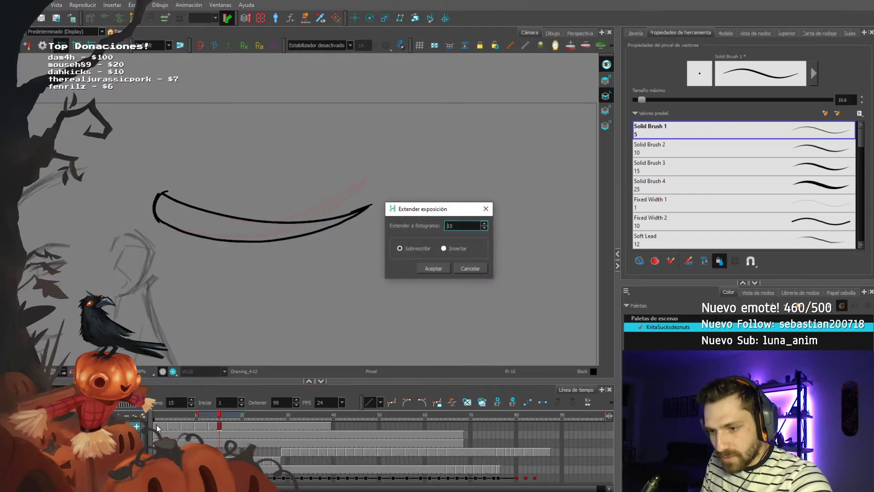
key("Return")
left_click(165, 418)
left_click(223, 427)
key("ctrl+v")
left_click(219, 426)
left_click(232, 426)
key("F5")
left_click(218, 421)
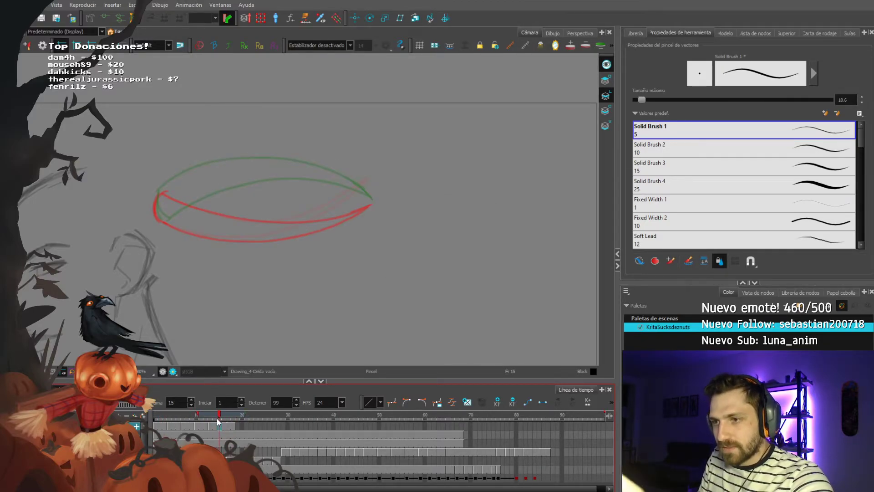
Step: On frame 15, draw an S-shaped lock in-between with a slightly arched root and a low-bellied outer half, and extend its exposure
left_click(218, 424)
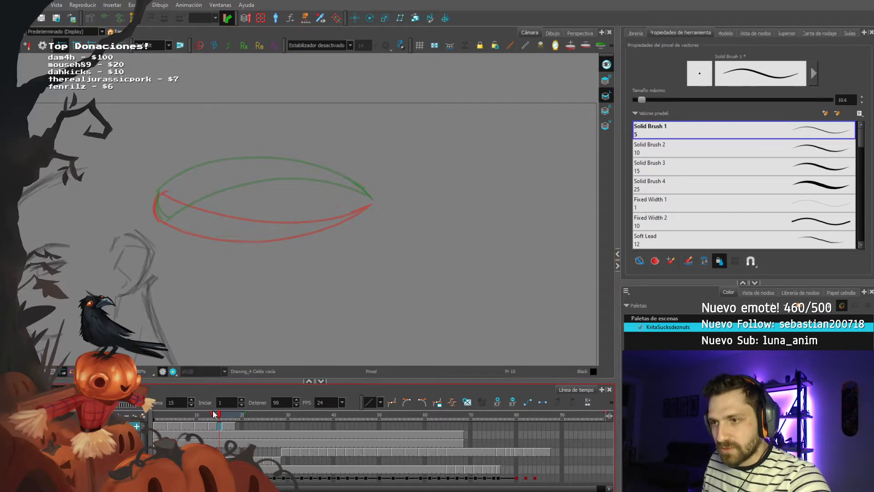
scroll(212, 145, "up", 1)
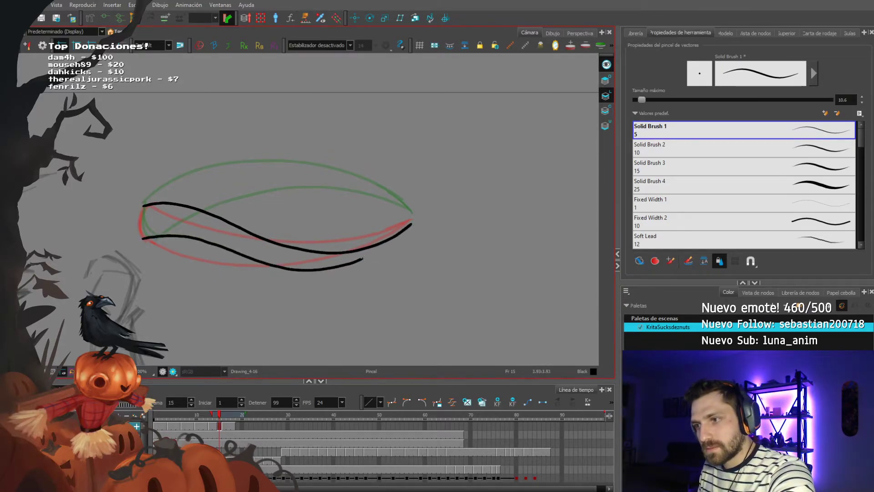
left_click_drag(143, 203, 143, 239)
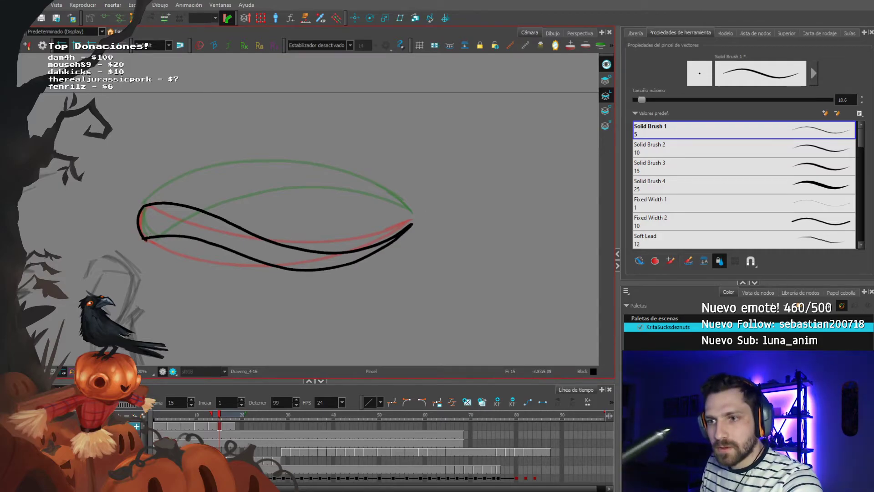
left_click(215, 425)
key("g")
key("plus")
key("plus")
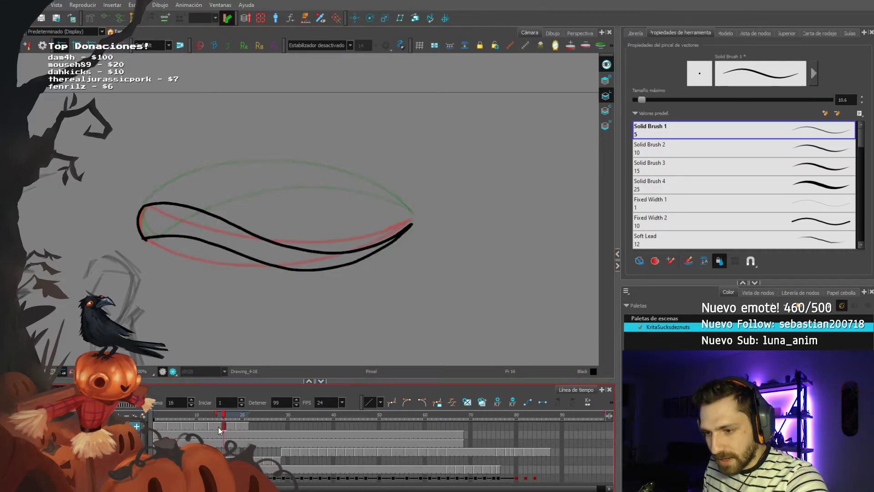
Step: On frame 18, draw a second S-shaped return in-between with a higher root arch and a dipping tip, and extend its exposure
key("period")
key("period")
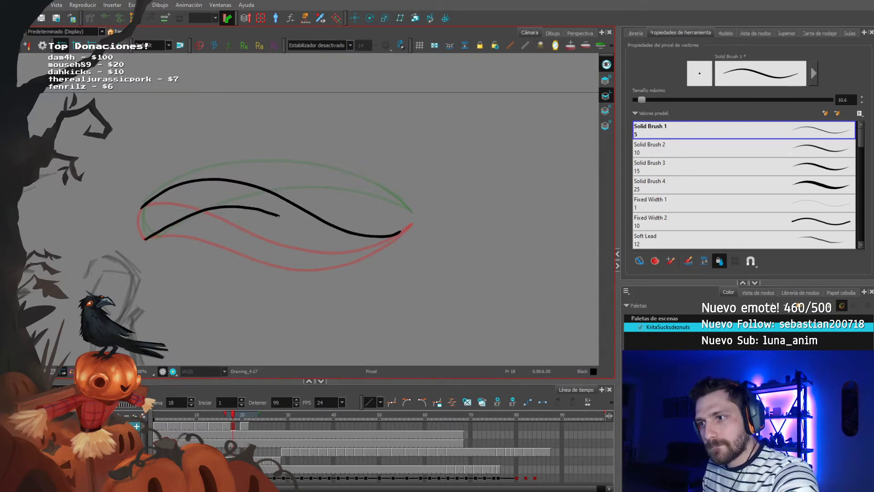
left_click_drag(142, 208, 144, 239)
left_click(239, 426)
left_click(242, 425)
key("F5")
left_click(469, 268)
left_click(235, 416)
left_click(238, 424)
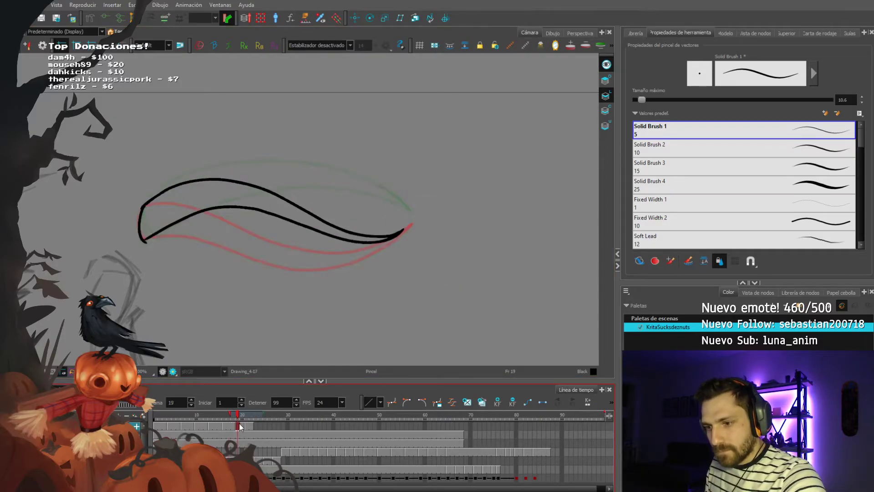
Step: On frame 22, draw a lock in-between just below the upward C with a trailing tip, and extend its exposure up to frame 25
left_click(251, 427)
left_click(247, 417)
left_click(251, 417)
key("Delete")
left_click(244, 426)
left_click(251, 426)
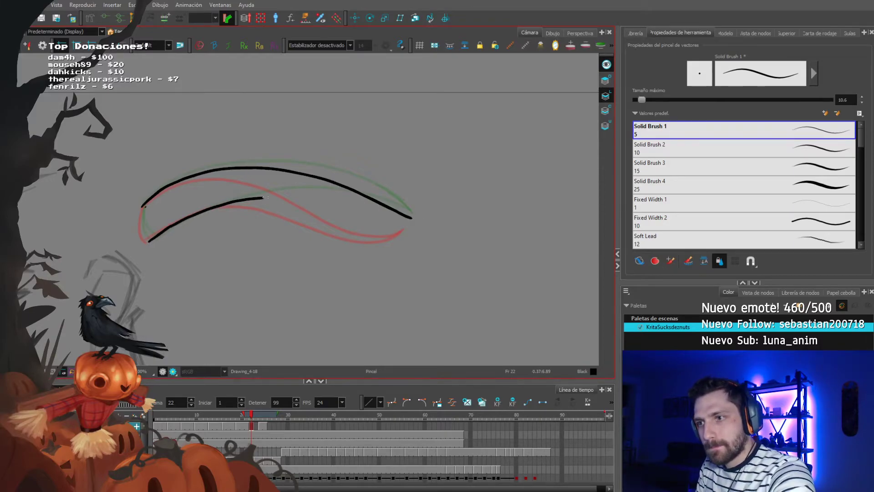
left_click_drag(143, 206, 149, 241)
left_click(257, 425)
key("F5")
left_click(250, 424)
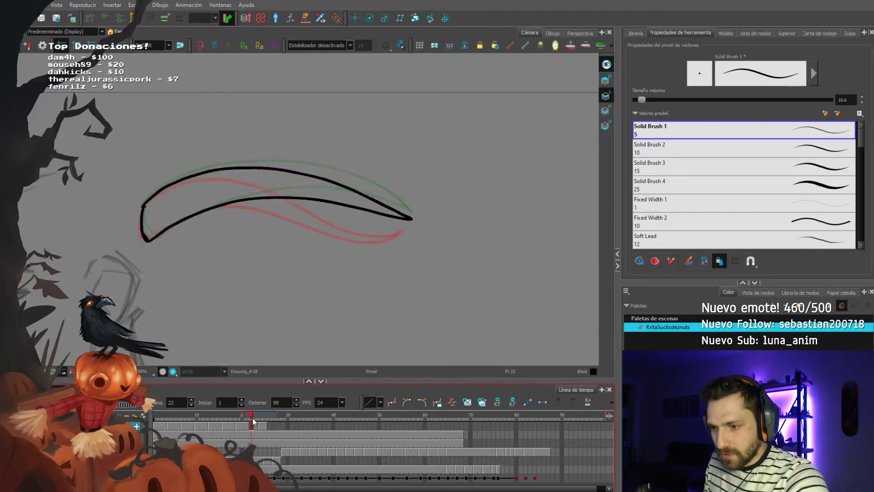
key("plus")
left_click(265, 423)
Step: Mark the start and end of the lock cycle with keyframes at frames 1 and 25
left_click_drag(155, 426, 273, 425)
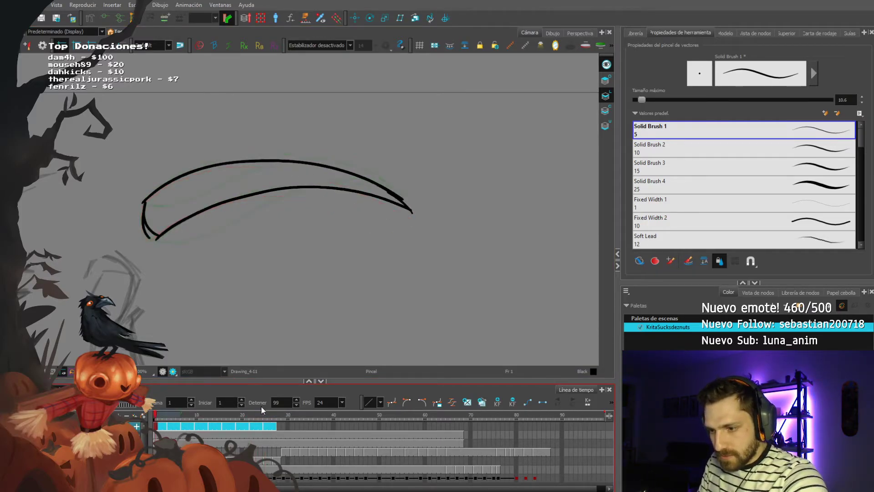
left_click(141, 415)
left_click(155, 426)
key("F6")
left_click(265, 426)
key("F6")
Step: Copy the 24-frame lock cycle and paste it at frames 25, 49 and 73, returning to frame 1
left_click_drag(156, 426, 274, 430)
key("ctrl+c")
left_click(265, 426)
key("ctrl+v")
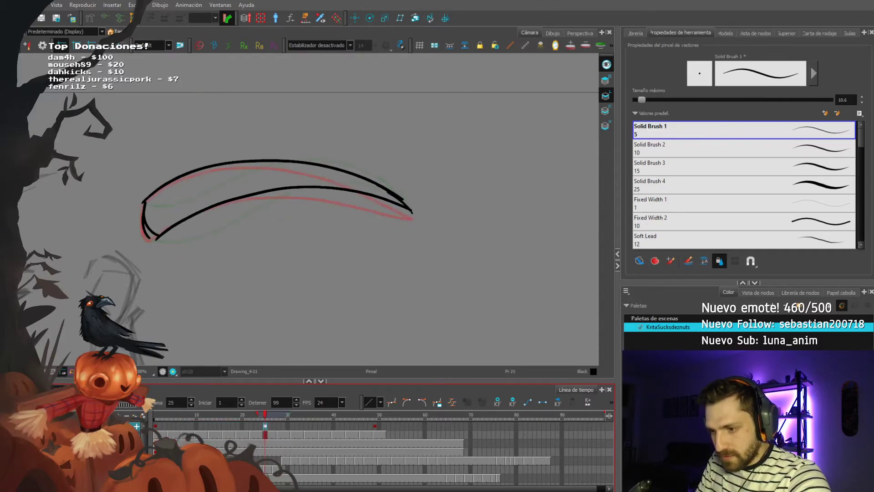
left_click(375, 425)
key("ctrl+v")
left_click(484, 425)
key("ctrl+v")
left_click(156, 415)
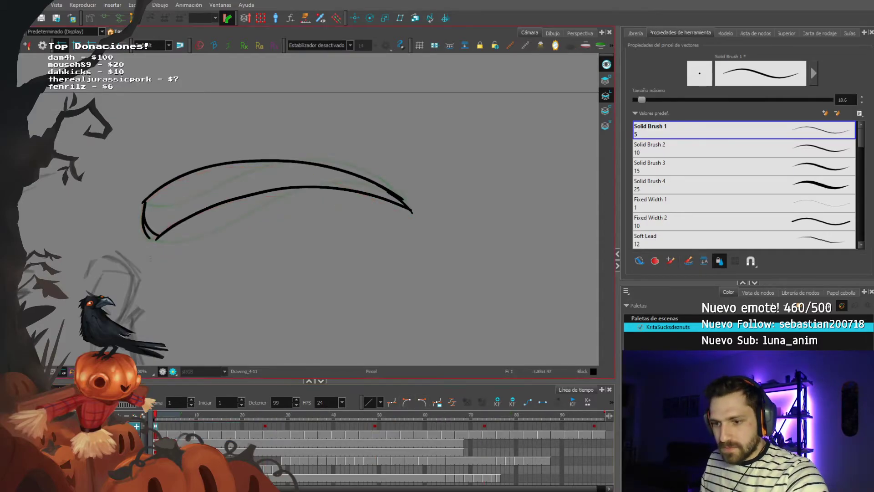
Step: Play back the repeated lock cycle with the woman's head in view
scroll(43, 340, "down", 4)
key("shift+Return")
key("space")
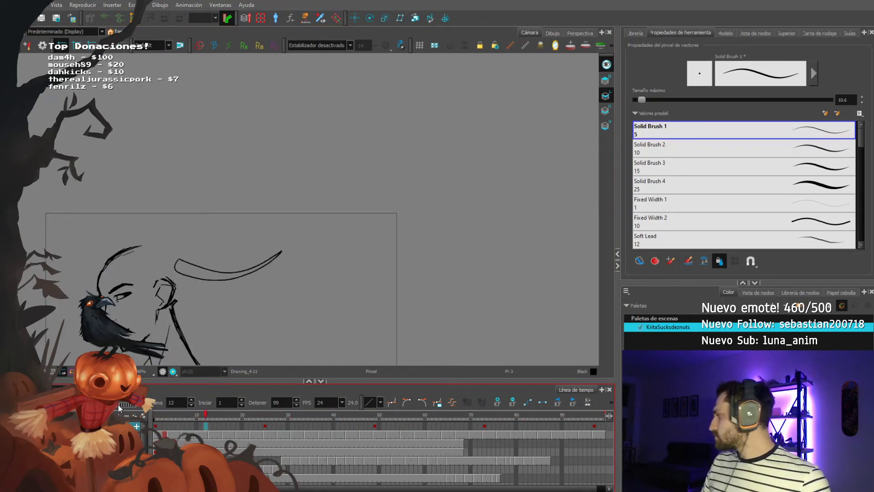
Step: Try shortening the first lock cycle to 16 frames and lengthening the second until frame 49, and play back the contrasting speeds
left_click(155, 426)
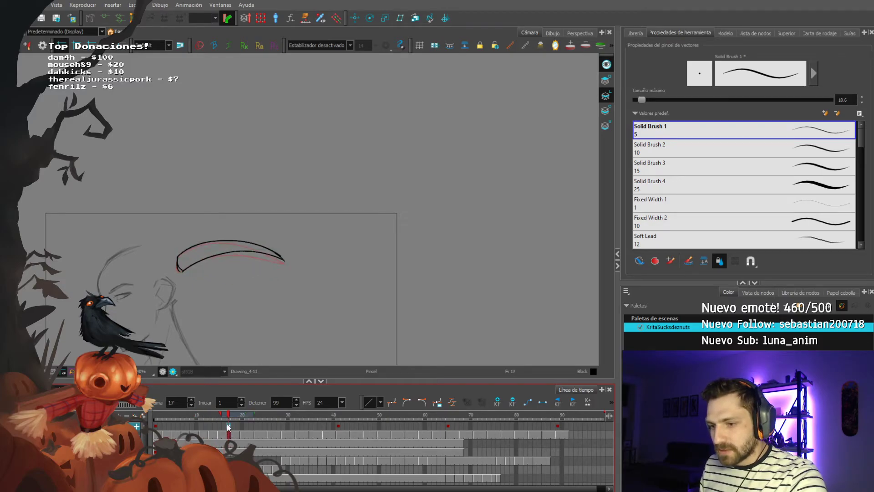
key("Return")
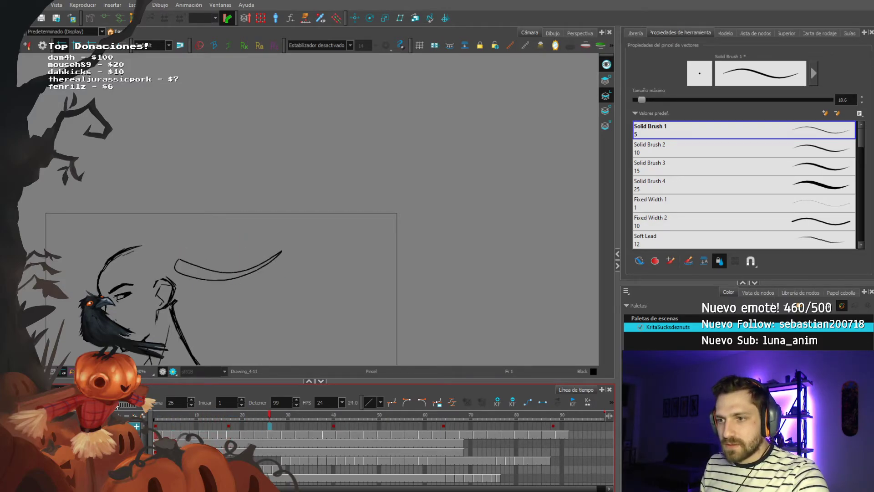
left_click(228, 428)
left_click(270, 435)
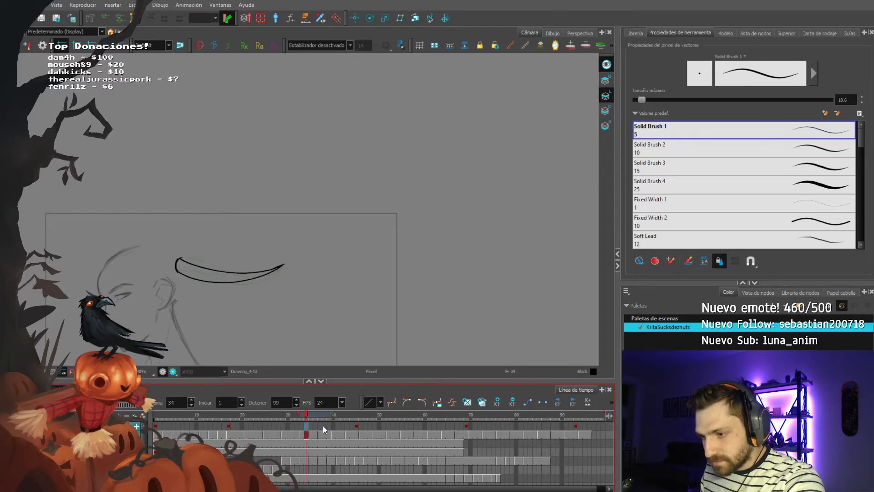
left_click(358, 433)
key("plus")
left_click(155, 425)
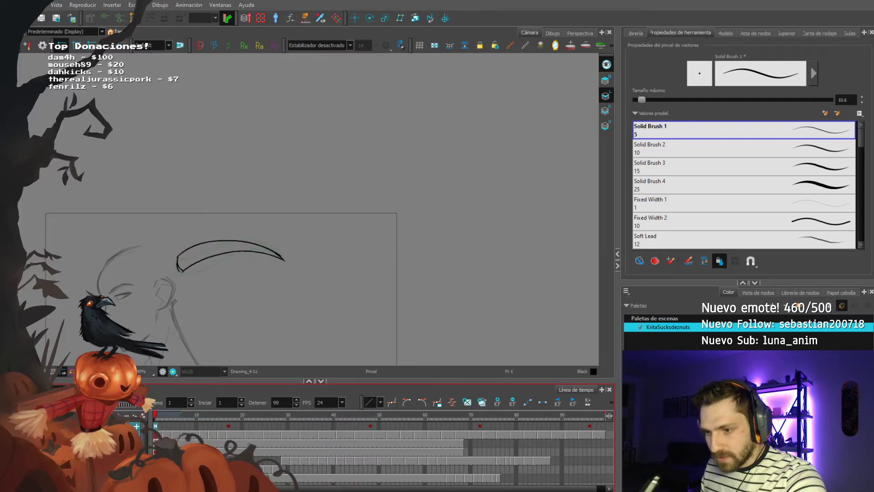
left_click(344, 427)
key("plus")
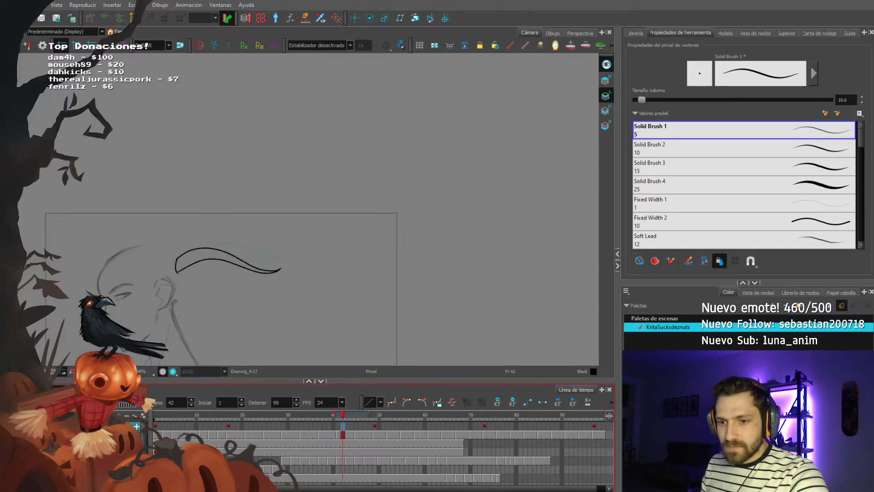
key("Return")
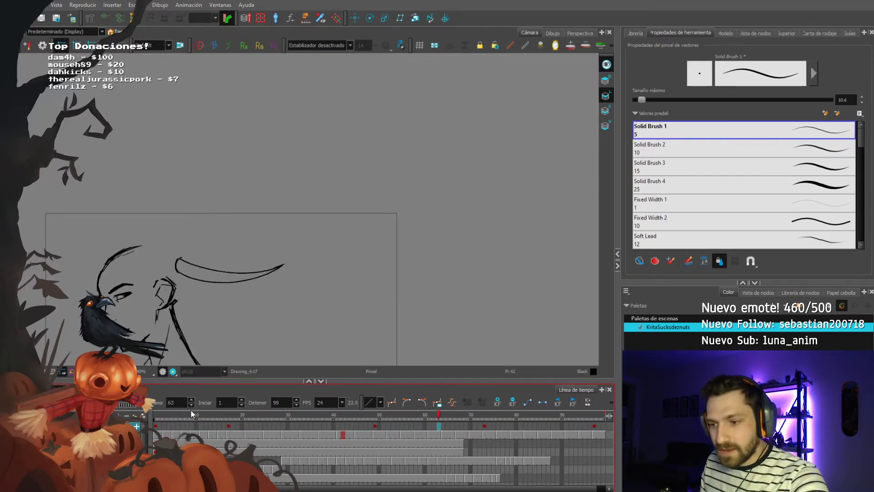
Step: Stop playback and undo the exposure changes made to the lock cycles
left_click_drag(191, 413, 152, 406)
key("ctrl+z")
key("ctrl+z")
key("ctrl+z")
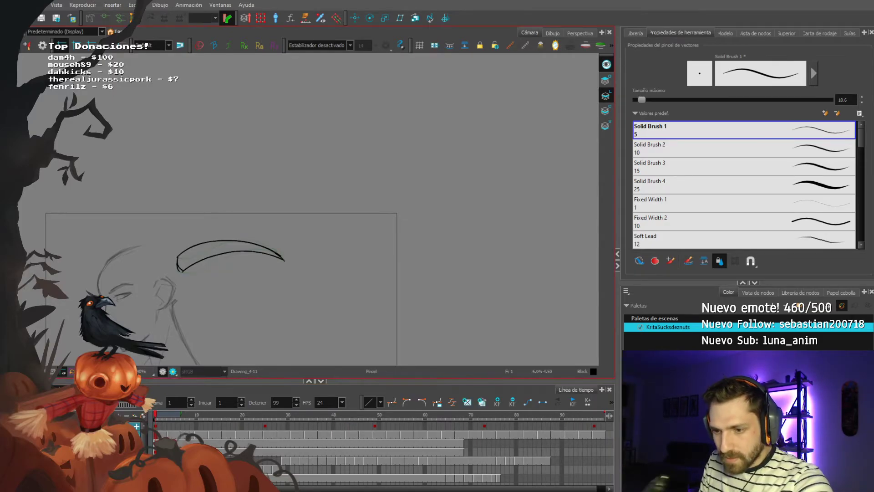
Step: Duplicate the hair lock layer and place the copy below the original, rotated slightly about a pivot at its root
left_click(82, 427)
right_click(87, 427)
left_click(102, 216)
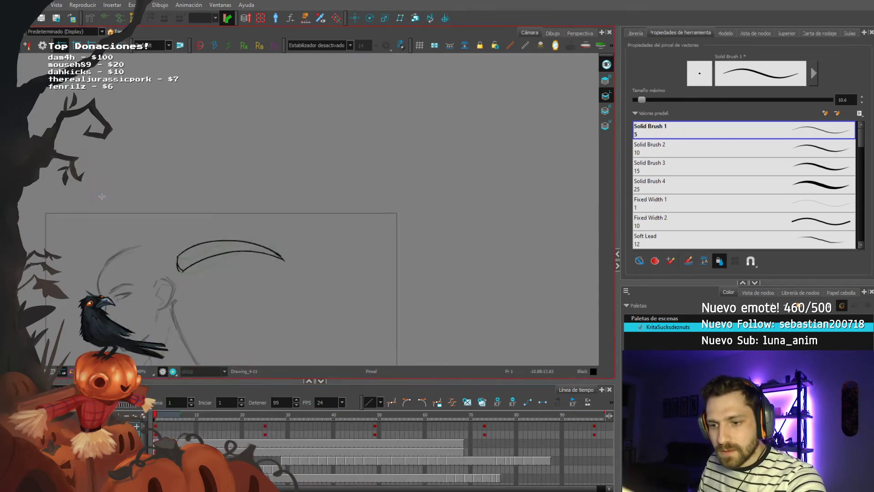
key("shift+t")
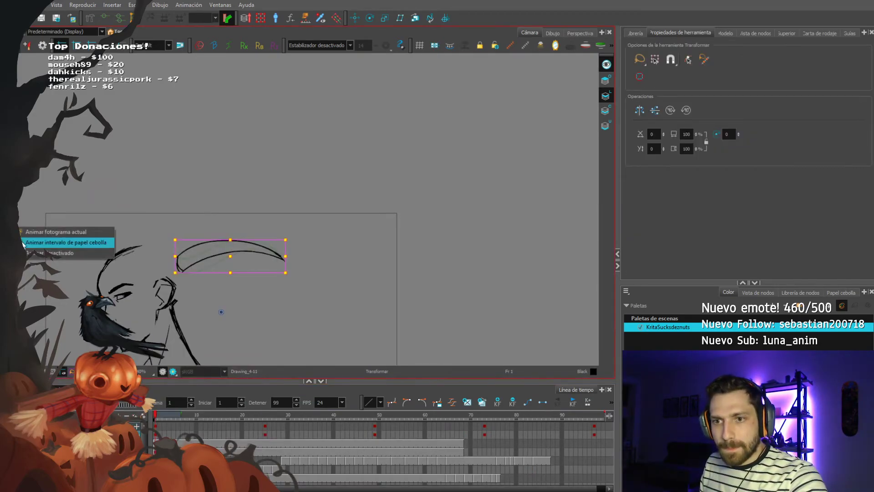
left_click_drag(222, 314, 183, 265)
left_click_drag(291, 236, 308, 247)
Step: Shorten the copied lock's first cycle so its next cycle starts at frame 19, offsetting it from the original
key("minus")
key("minus")
key("minus")
key("minus")
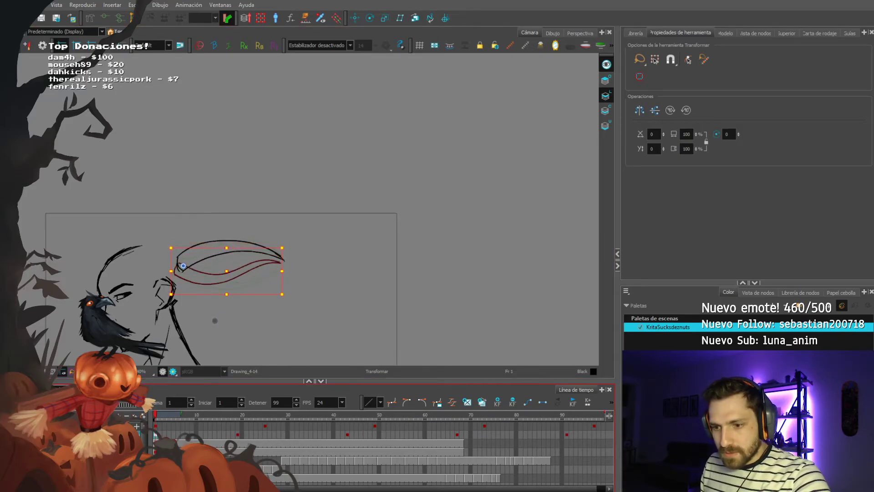
Step: Duplicate the original lock again, move the copy up toward the head, scale it down slightly and set its pivot at the root
right_click(96, 428)
left_click(116, 198)
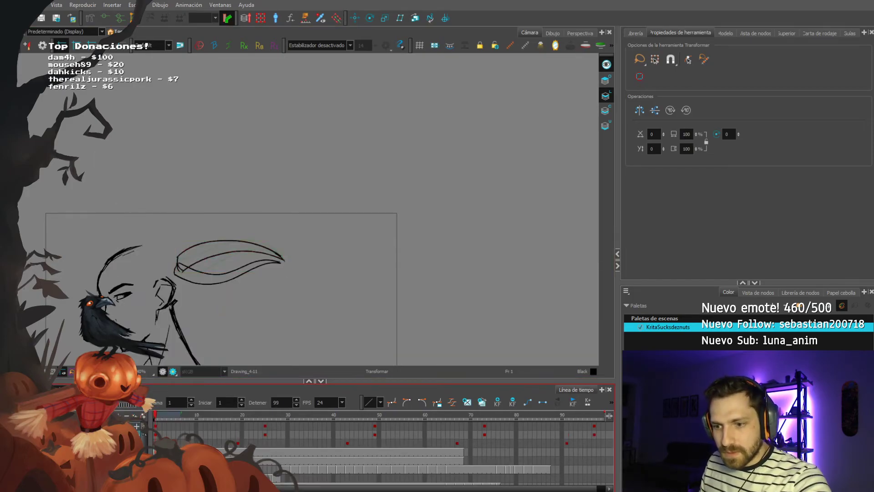
key("Up")
key("Up")
key("Left")
key("Left")
key("Left")
key("Left")
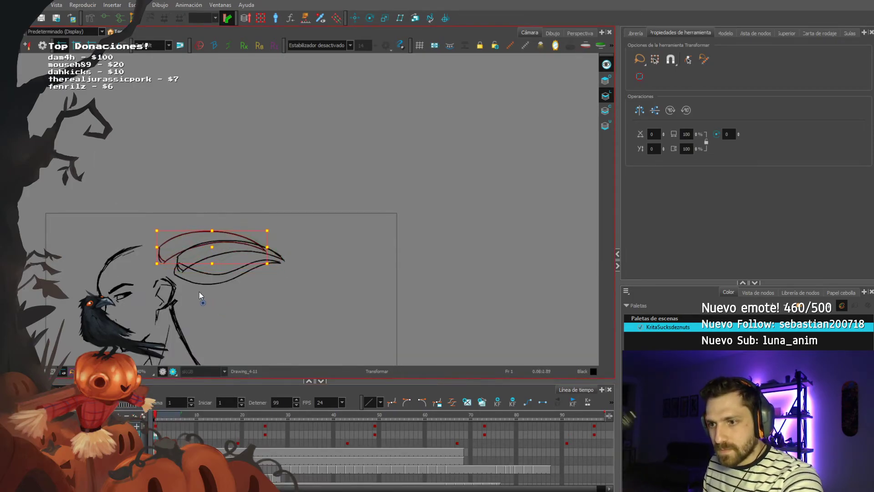
left_click_drag(178, 276, 142, 233)
left_click_drag(267, 231, 260, 231)
left_click_drag(142, 233, 163, 254)
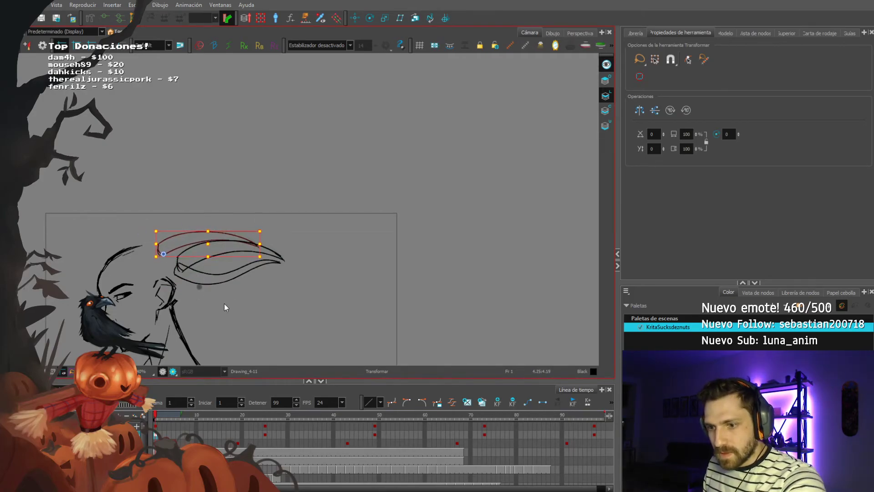
Step: Shorten the upper lock copy's first cycle so its next one starts at frame 15, and play back the three staggered locks
key("bracketright")
key("bracketright")
key("bracketright")
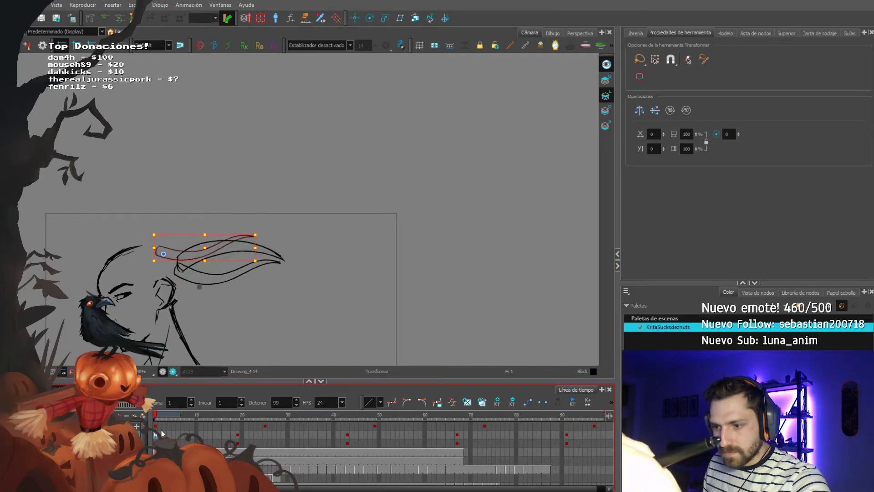
left_click(164, 434)
key("Return")
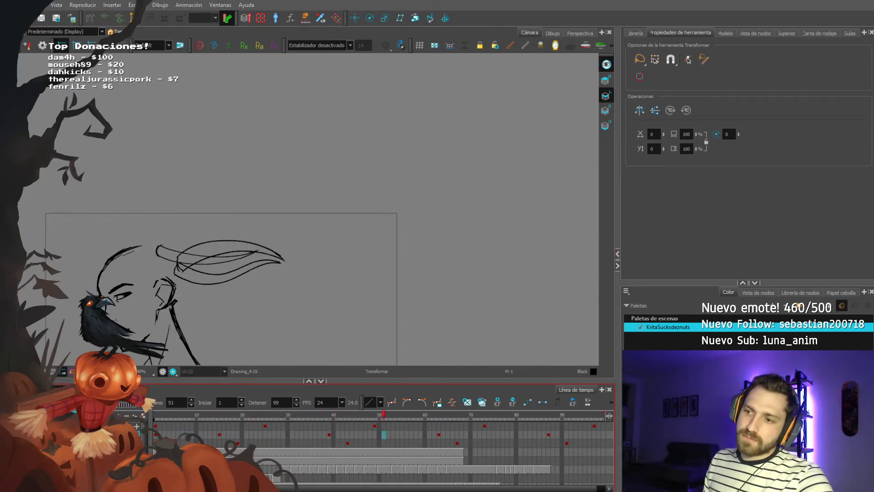
left_click(155, 418)
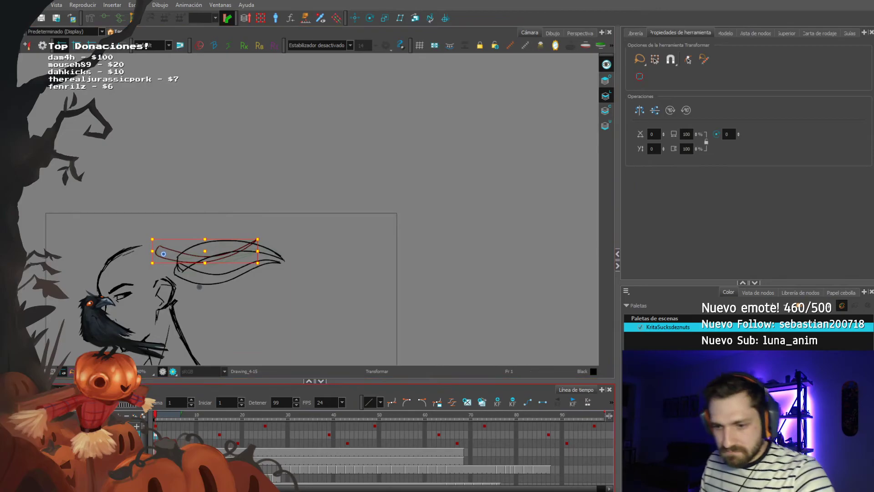
Step: Extend the head sketch layer's exposure to the end of the 99-frame scene and return to the first frame
mouse_move(564, 489)
left_mouse_down()
mouse_move(574, 488)
mouse_move(562, 488)
left_mouse_up()
left_click(576, 449)
key("F5")
left_click(155, 417)
left_click(102, 425)
right_click(102, 424)
key("Escape")
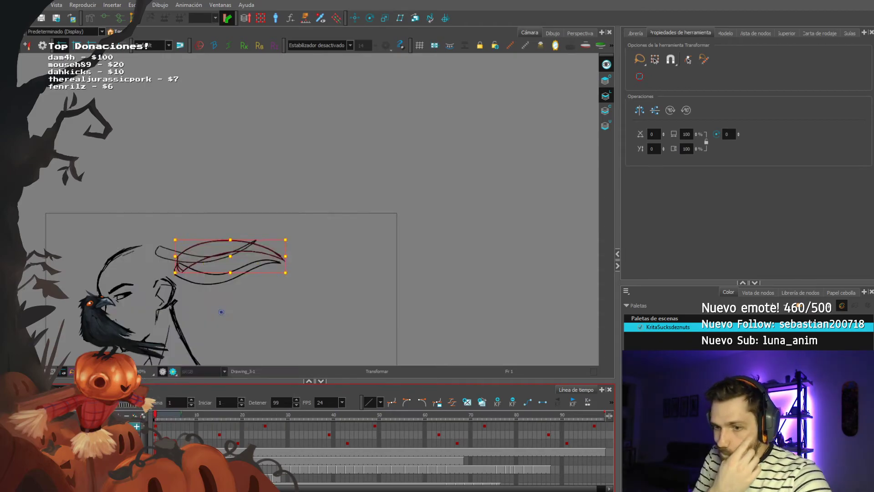
Step: Duplicate the original lock and shorten the copy's first cycle so its next cycle starts at frame 13
right_click(97, 428)
left_click(104, 197)
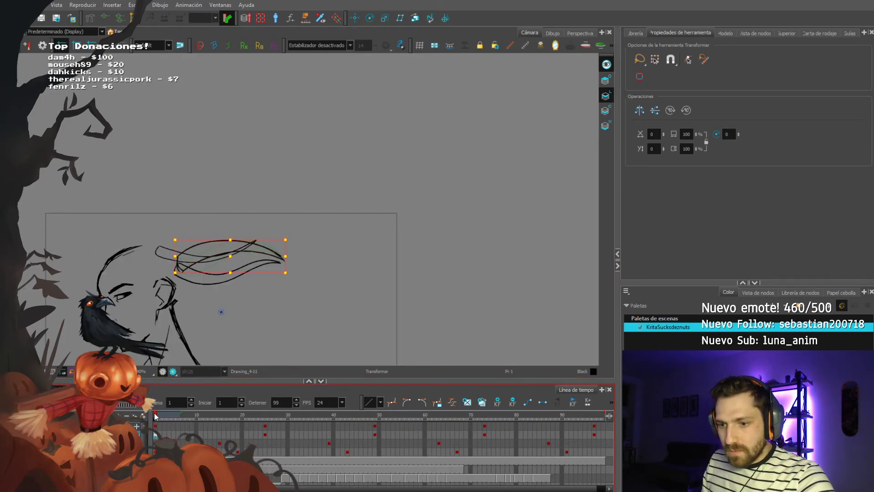
key("minus")
key("minus")
key("minus")
key("minus")
key("minus")
key("minus")
key("minus")
key("minus")
key("minus")
key("minus")
key("minus")
Step: Move the copy down beside the ear, scale it down and rotate it slightly around a pivot at its root
key("Down")
key("Down")
key("Down")
key("Down")
key("Left")
key("Left")
left_click_drag(161, 260, 217, 340)
mouse_move(281, 298)
left_mouse_down()
mouse_move(259, 297)
mouse_move(277, 285)
left_mouse_up()
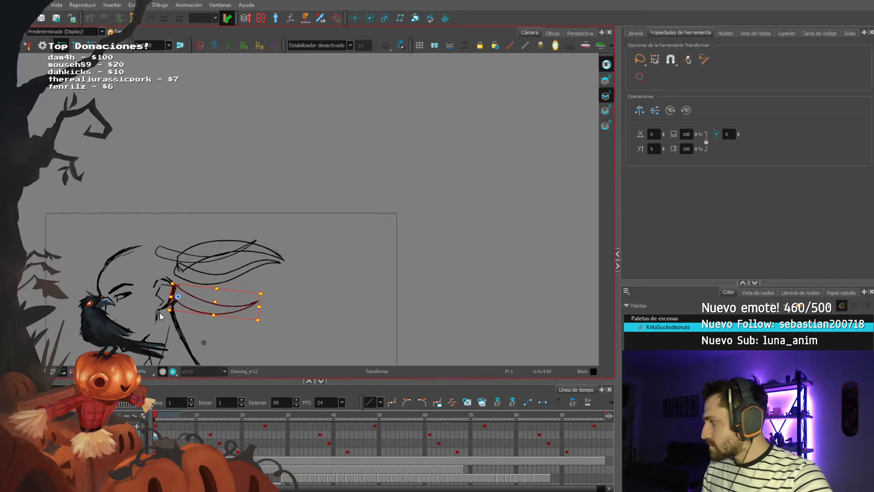
Step: Duplicate the original lock again, move the copy slightly down and shorten its first cycle so the next starts at frame 21
right_click(94, 426)
left_click(111, 195)
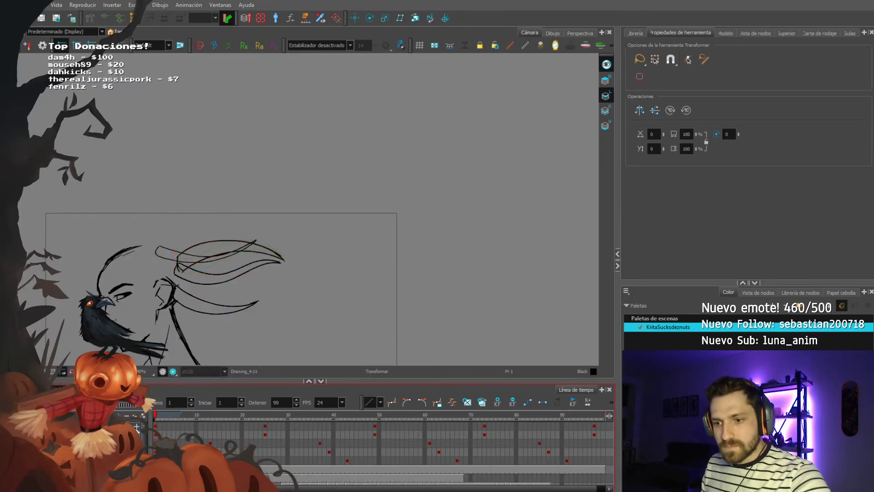
left_click_drag(200, 262, 196, 275)
left_click(147, 434)
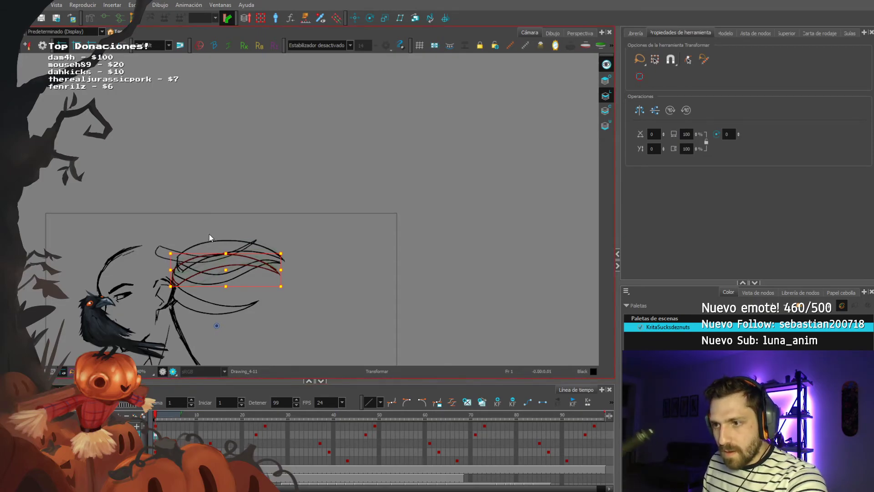
key("minus")
Step: Nudge the copy to just above the lowest lock, set its pivot at the root and rotate its tip downward
key("Right")
key("Down")
key("Down")
key("Left")
key("Up")
left_click_drag(217, 330, 176, 284)
left_click_drag(285, 248, 291, 275)
Step: Duplicate the original lock, move the copy up to the front hairline and scale it down
right_click(86, 426)
left_click(105, 193)
left_click(155, 435)
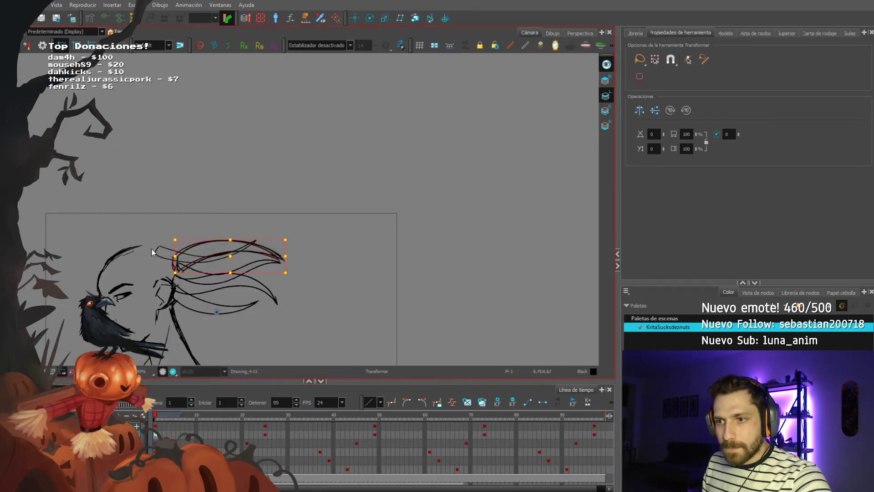
key("Left")
key("Left")
key("Left")
key("Left")
key("Left")
key("Left")
key("Left")
key("Left")
key("Left")
key("Left")
key("Left")
key("Left")
key("Left")
key("Up")
key("Up")
key("Right")
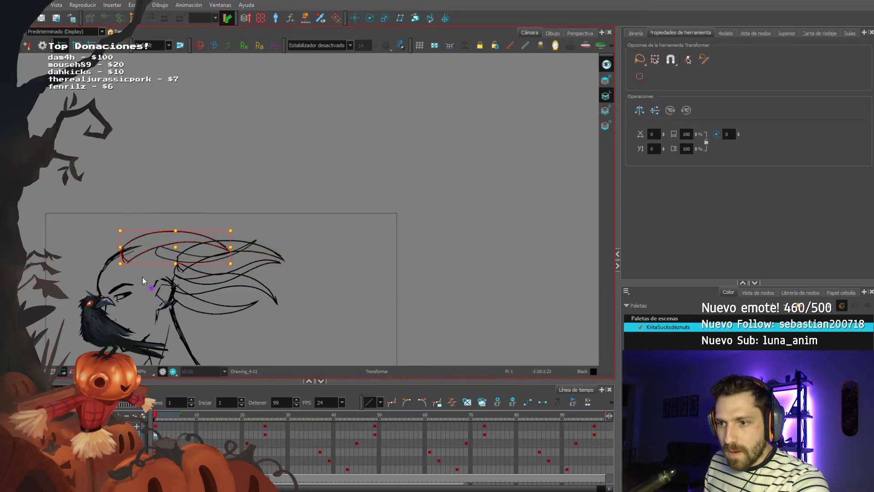
left_click_drag(230, 230, 205, 224)
Step: Duplicate the original lock once more and move the copy onto the crown, just behind the hairline lock
right_click(95, 151)
left_click(110, 195)
key("ctrl+v")
key("Left")
key("Left")
key("Left")
key("Left")
key("Left")
key("Left")
key("Left")
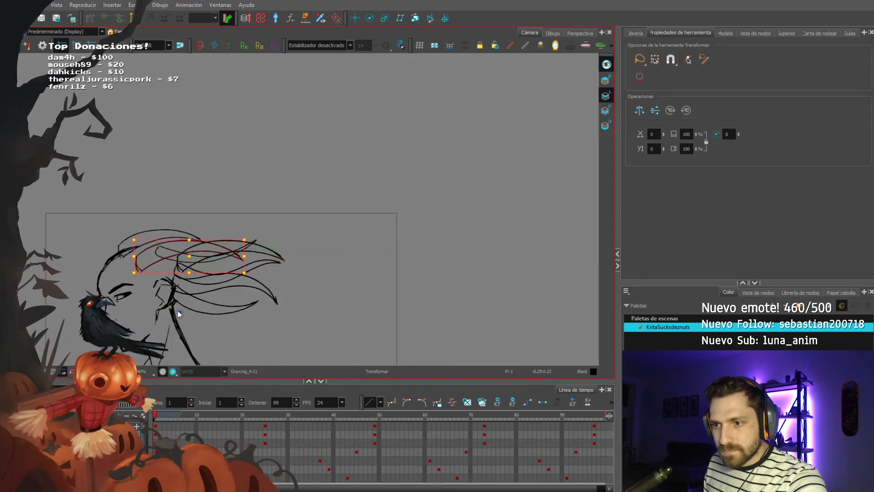
left_click_drag(148, 261, 148, 258)
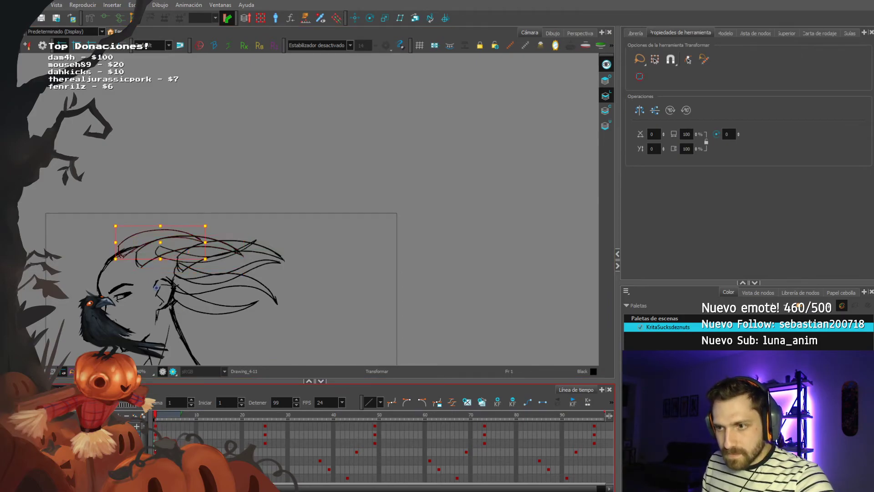
Step: Shorten the first cycles of the two newest copies so the hairline lock repeats at frame 11 and the other at frame 19
key("minus")
key("minus")
key("minus")
key("minus")
key("minus")
key("minus")
key("minus")
key("minus")
key("minus")
key("minus")
key("minus")
key("minus")
key("minus")
left_click_drag(152, 435, 152, 434)
left_click(155, 437)
left_click(151, 438)
left_click(179, 308)
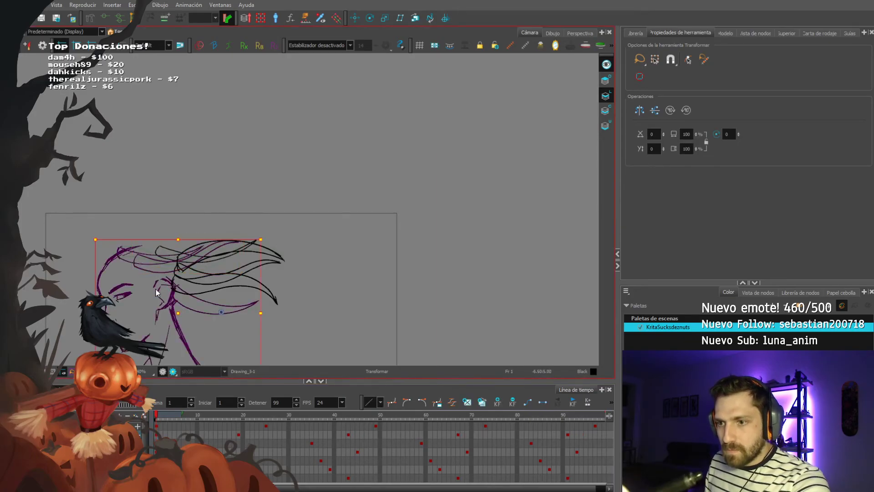
Step: Flip the crown lock copy vertically and move it back up onto the crown
left_click(654, 110)
key("Up")
key("Up")
key("Up")
key("Up")
key("Up")
key("Up")
key("Up")
key("Up")
key("Up")
key("Up")
left_click_drag(155, 283, 155, 218)
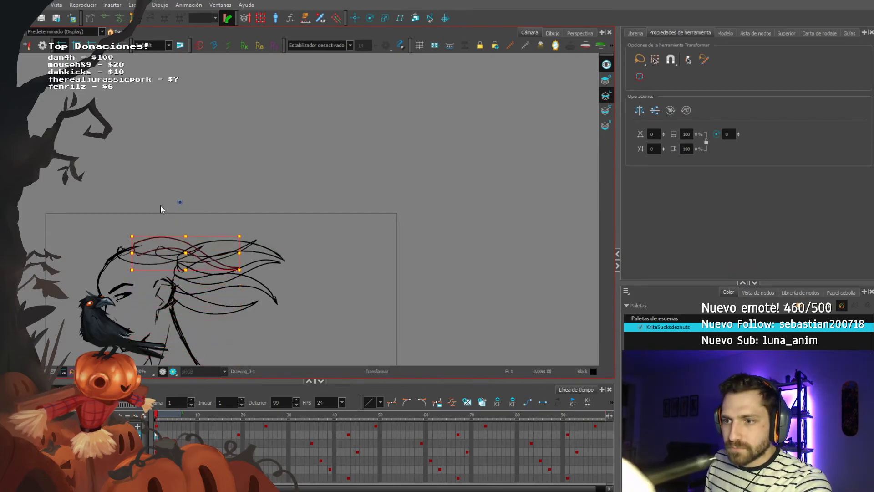
Step: Adjust the flipped lock's tilt, set its pivot at the root and play back the layered hair
mouse_move(243, 227)
left_mouse_down()
mouse_move(217, 221)
mouse_move(224, 216)
left_mouse_up()
left_click_drag(132, 235, 131, 234)
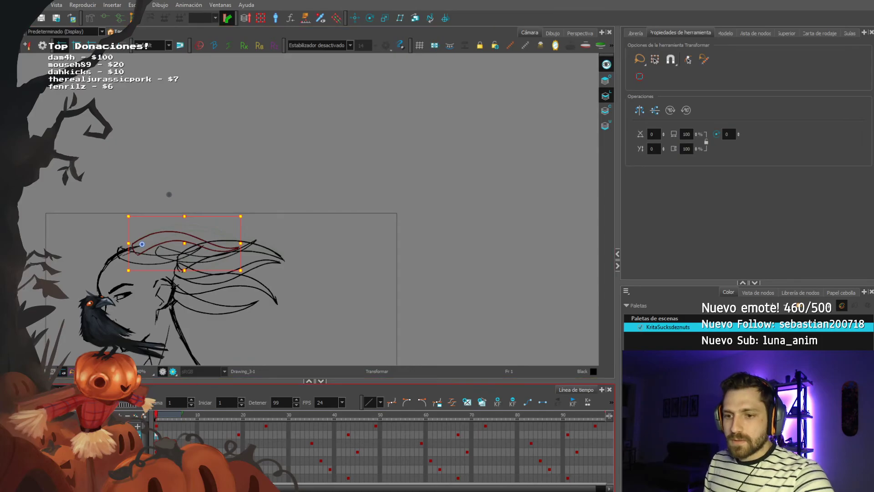
key("shift+Return")
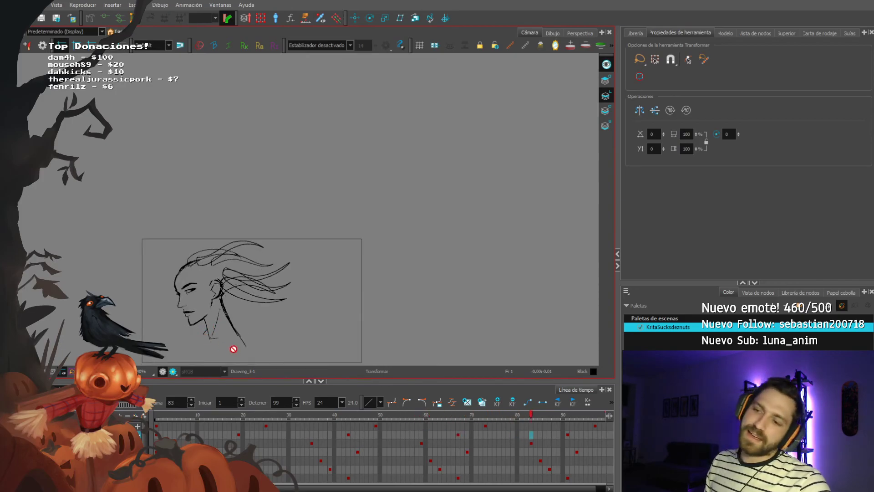
scroll(214, 342, "up", 2)
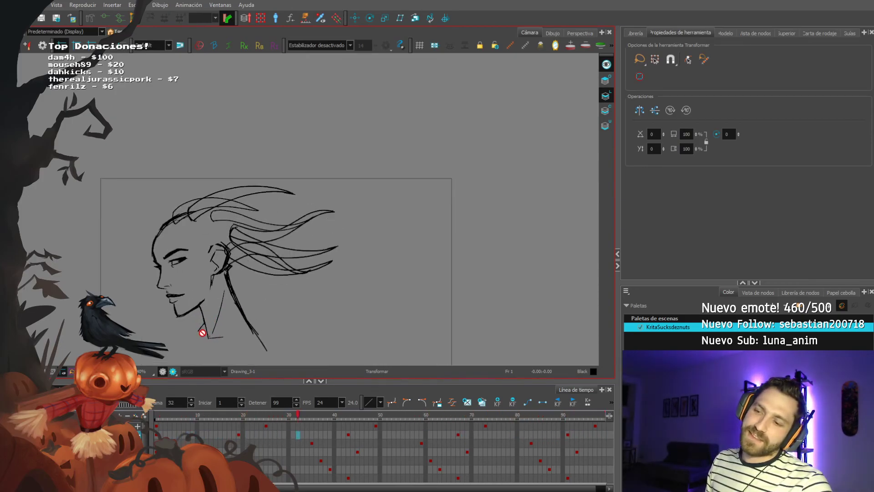
Step: Scale all the hair locks up together at frame 1 and reposition them so their roots fit the head
left_click(156, 426)
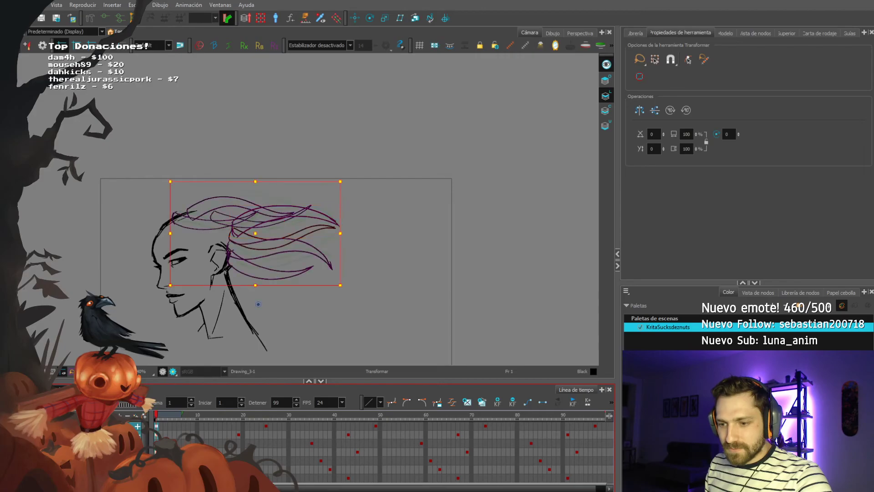
left_click_drag(340, 181, 367, 170)
key("Down")
key("Down")
key("Down")
key("Down")
key("Right")
key("Right")
key("Right")
left_click_drag(365, 237, 379, 235)
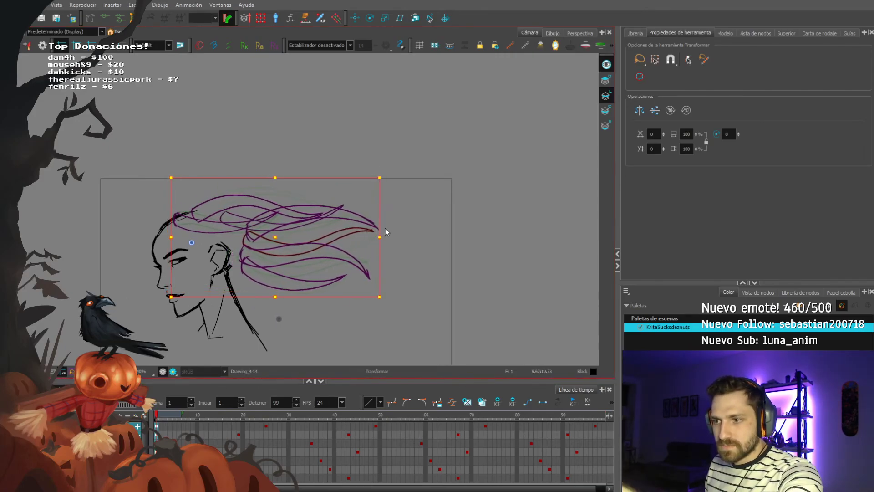
key("Left")
key("Left")
key("Left")
key("Left")
key("Left")
key("Left")
key("Left")
key("Left")
Step: Play back the full hair animation and review one and two locks on their own
key("Return")
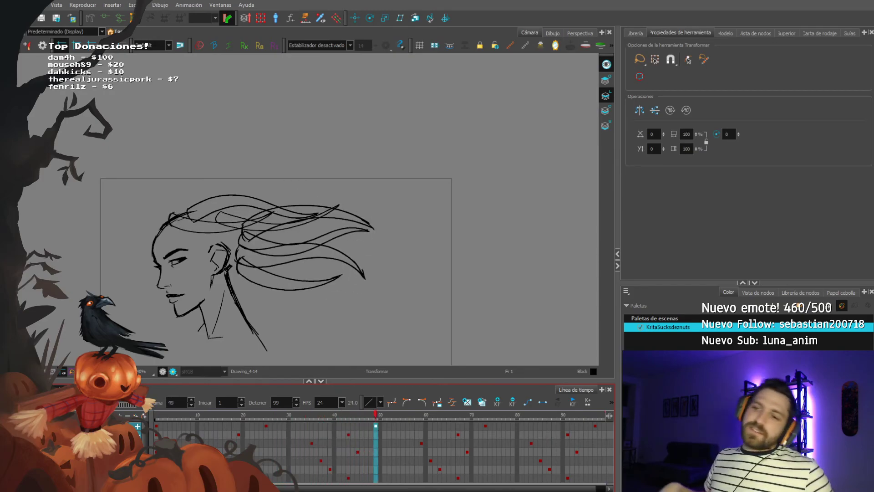
scroll(250, 273, "down", 3)
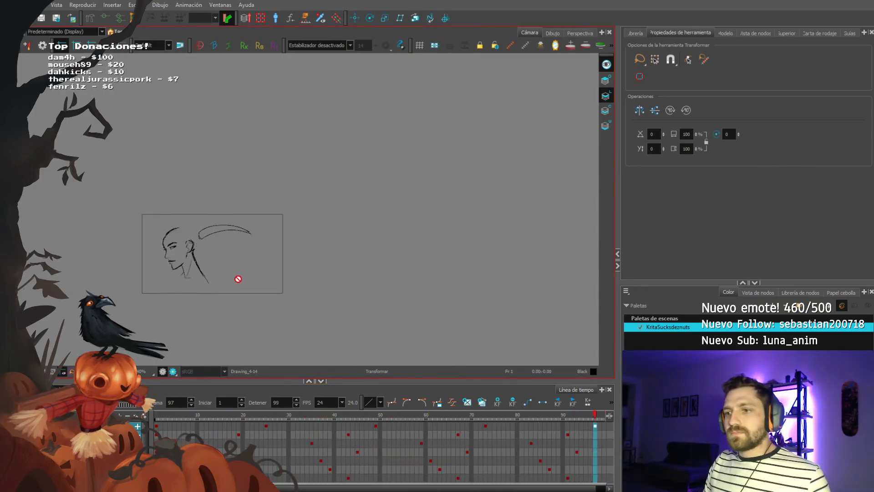
scroll(184, 233, "up", 1)
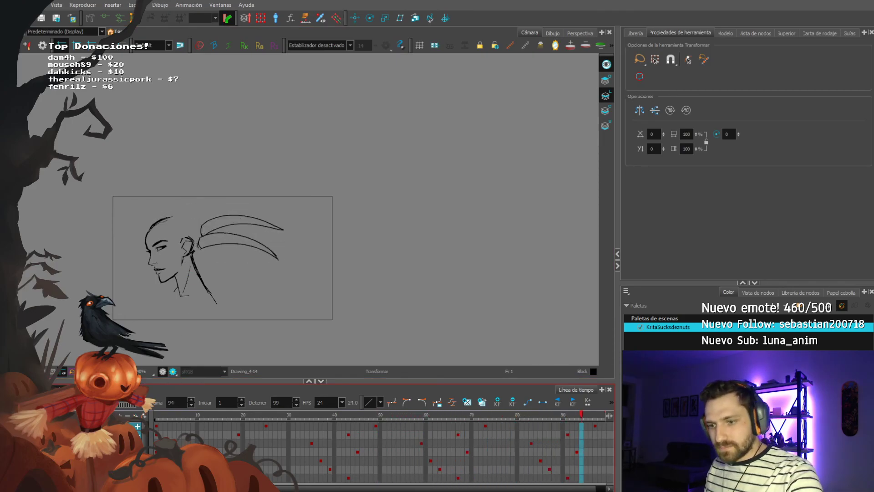
scroll(382, 452, "down", 1)
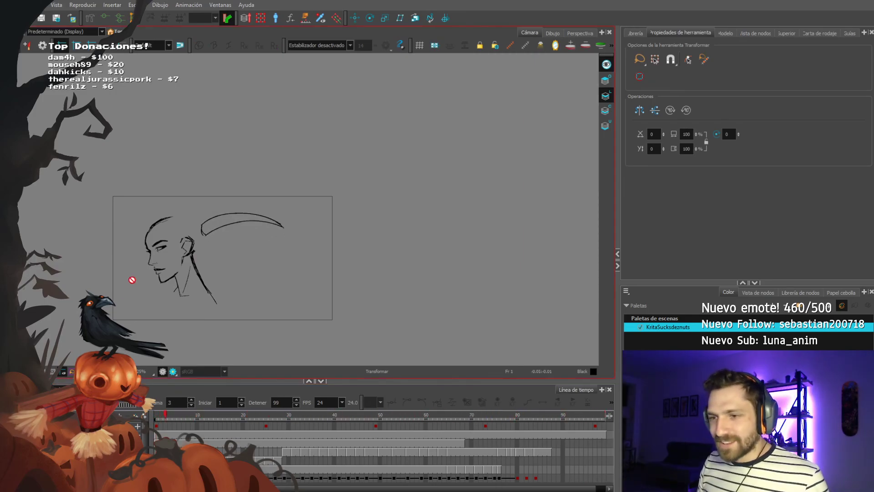
Step: Return to the first frame, switch to the brush and add a new vector drawing layer
left_click(156, 417)
scroll(288, 287, "up", 4)
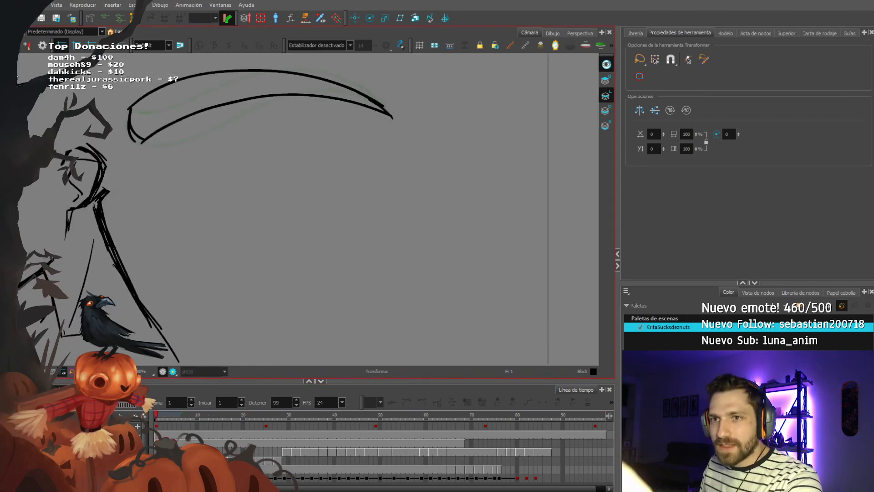
key("alt+b")
key("ctrl+r")
left_click(448, 278)
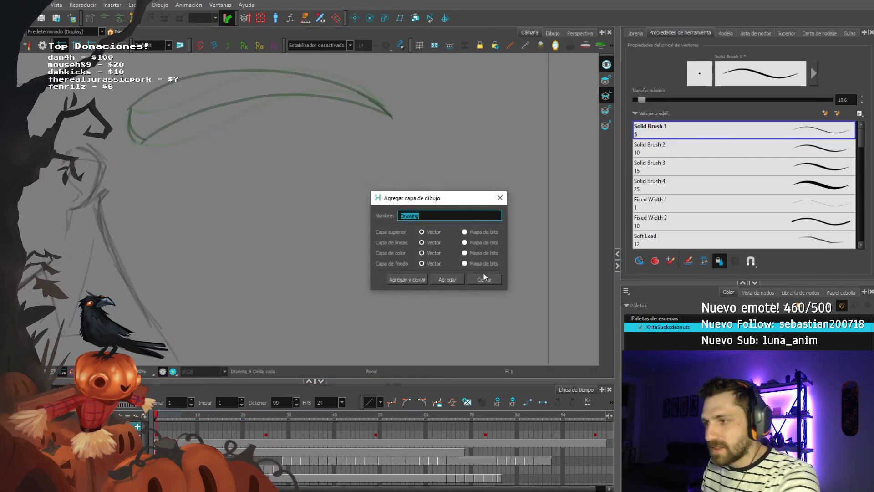
left_click(484, 278)
Step: Write the letters C, S and D and sketch a matching curve below each, with an arrow under the S curve
left_click_drag(258, 250, 255, 206)
left_click_drag(314, 165, 315, 189)
left_click_drag(358, 160, 345, 184)
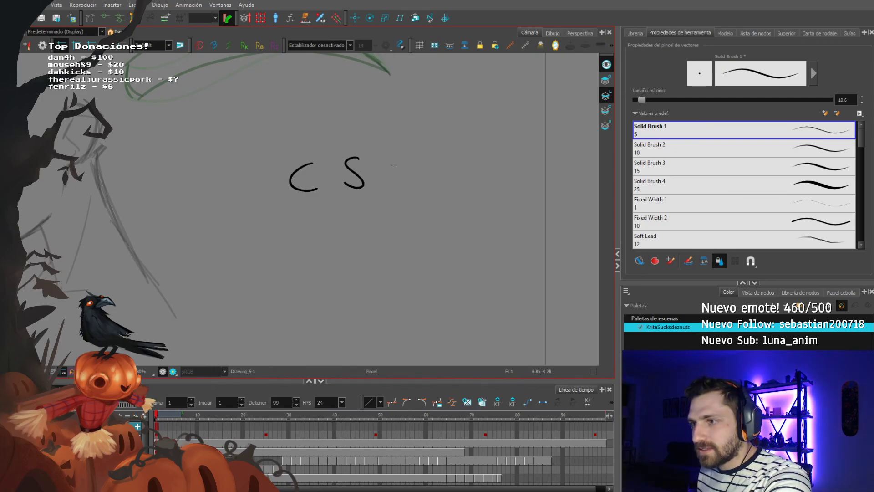
left_click_drag(283, 251, 279, 225)
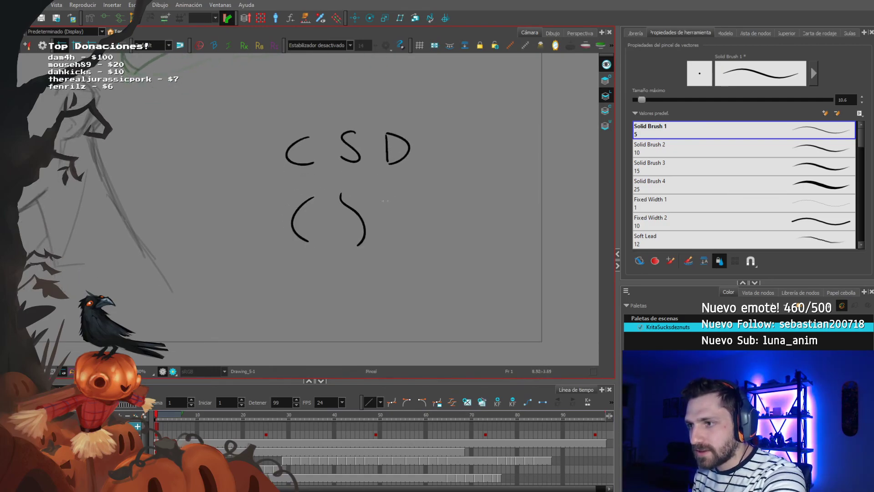
key("ctrl+z")
mouse_move(391, 194)
left_mouse_down()
mouse_move(392, 245)
mouse_move(315, 274)
mouse_move(327, 273)
mouse_move(323, 254)
mouse_move(359, 254)
left_mouse_up()
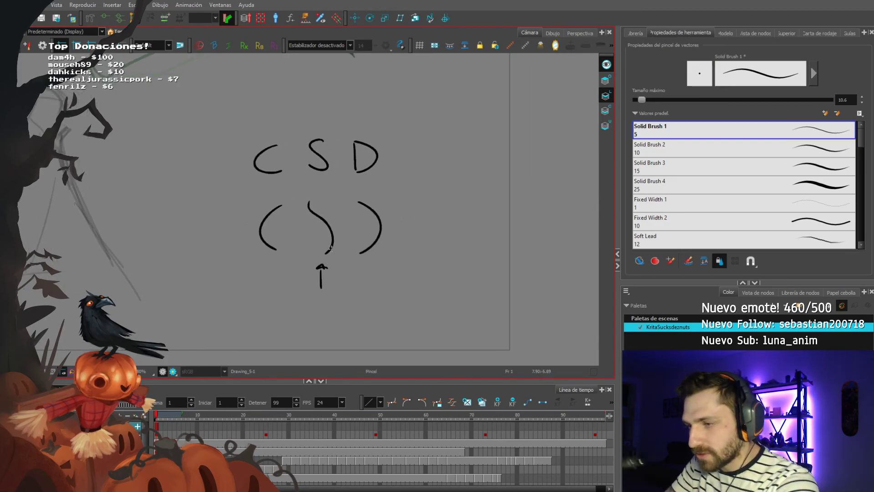
Step: Mark the lower ends of the curves with dots and sketch S-shaped strokes over the C curve from its root
key("ctrl+z")
key("ctrl+z")
mouse_move(281, 192)
left_mouse_down()
mouse_move(214, 183)
mouse_move(188, 169)
mouse_move(186, 223)
left_mouse_up()
key("ctrl+z")
left_click_drag(182, 186, 185, 225)
key("ctrl+z")
mouse_move(182, 180)
left_mouse_down()
mouse_move(179, 227)
mouse_move(183, 184)
left_mouse_up()
key("ctrl+z")
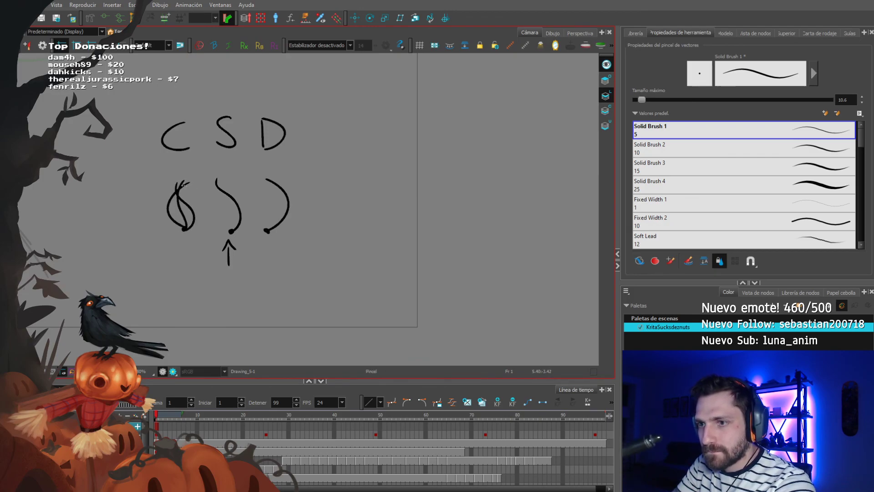
Step: Sketch the reversed-C stroke from the same root and undo the strokes overlaid on the C curve
mouse_move(185, 227)
left_mouse_down()
mouse_move(191, 183)
mouse_move(185, 227)
left_mouse_up()
key("ctrl+z")
left_click_drag(201, 185, 186, 226)
key("ctrl+z")
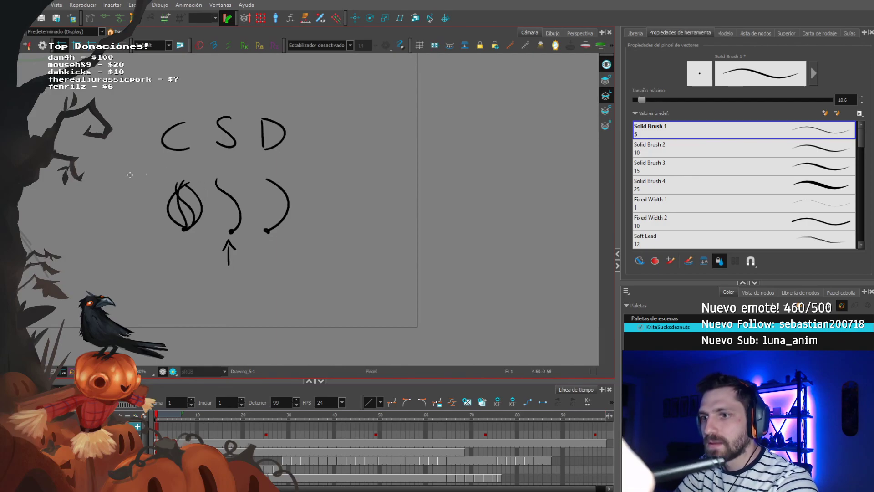
key("ctrl+z")
key("ctrl+z")
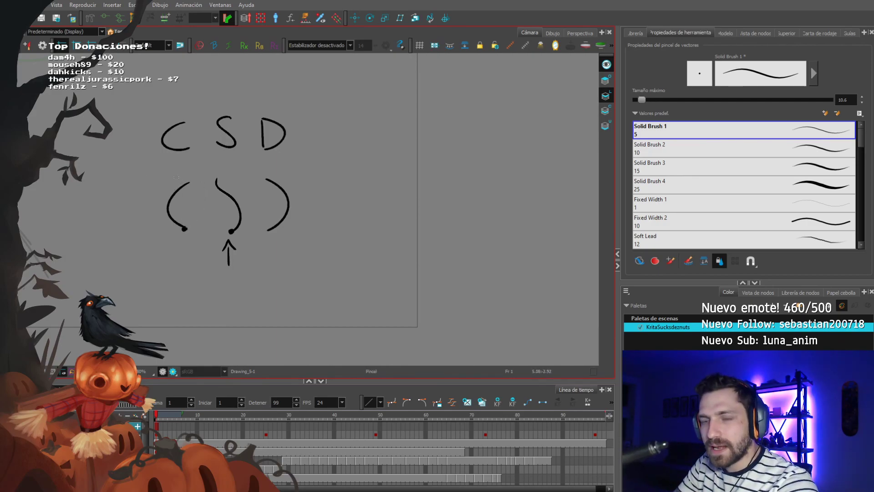